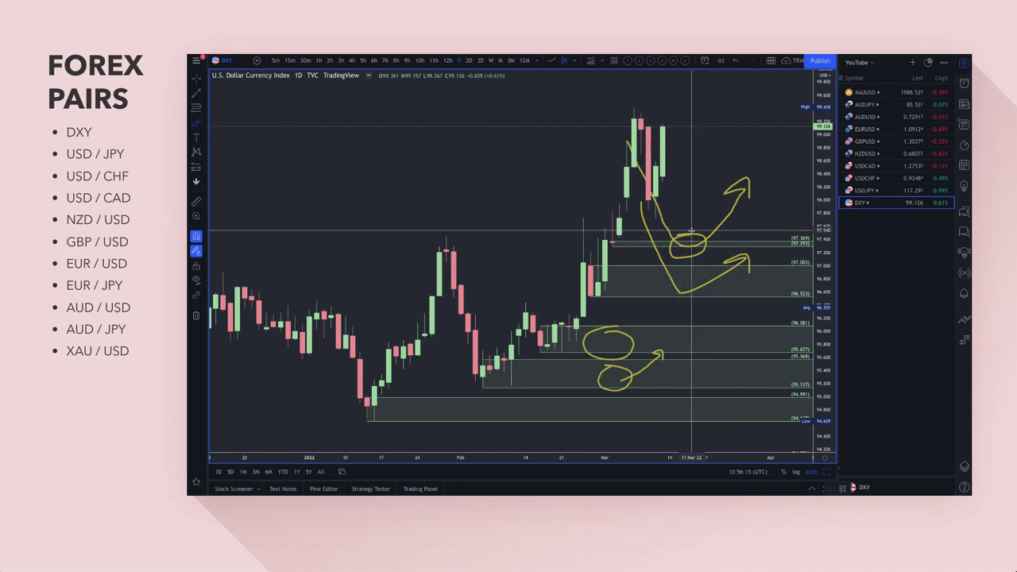
Sketch a brush wave following the uptrend's swings from June 2021 up to the March 2022 high
scroll(708, 263, "down", 10)
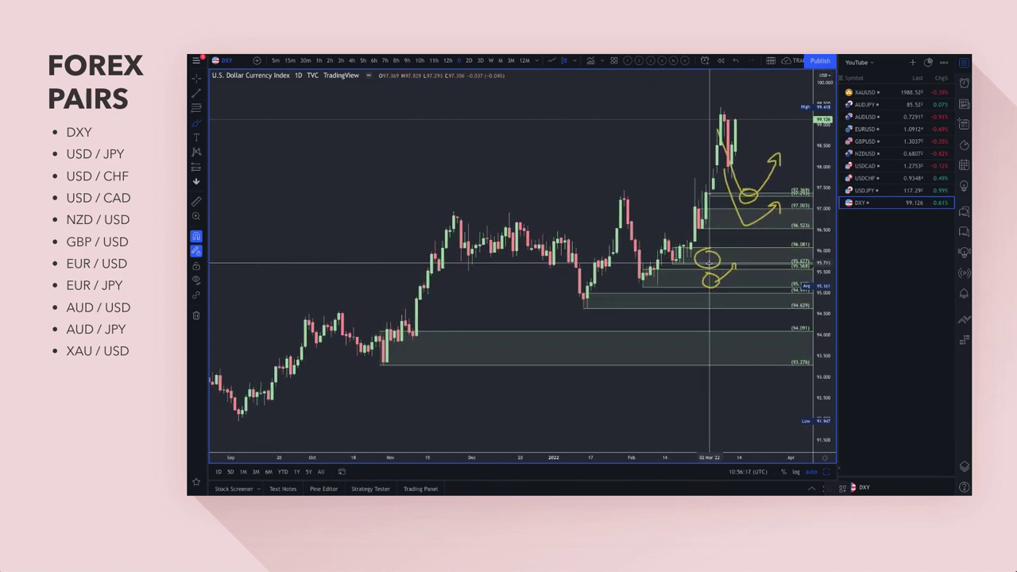
scroll(703, 246, "up", 5)
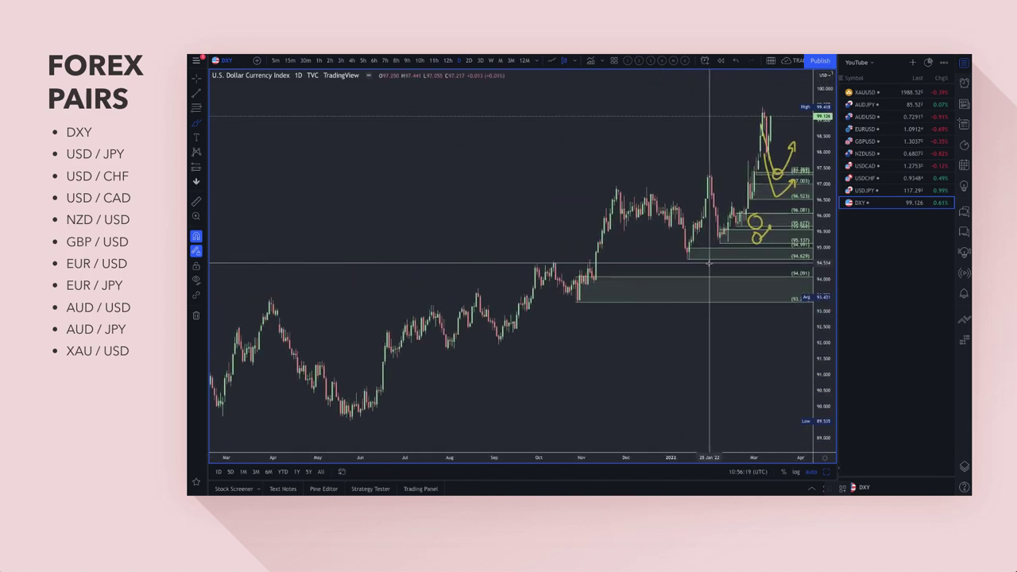
scroll(682, 246, "up", 1)
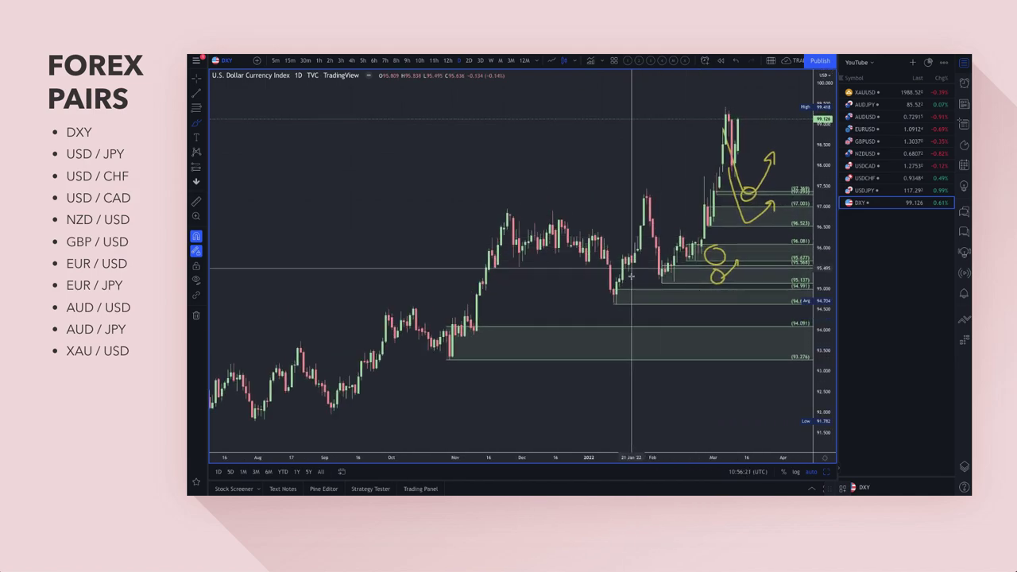
scroll(753, 231, "up", 3)
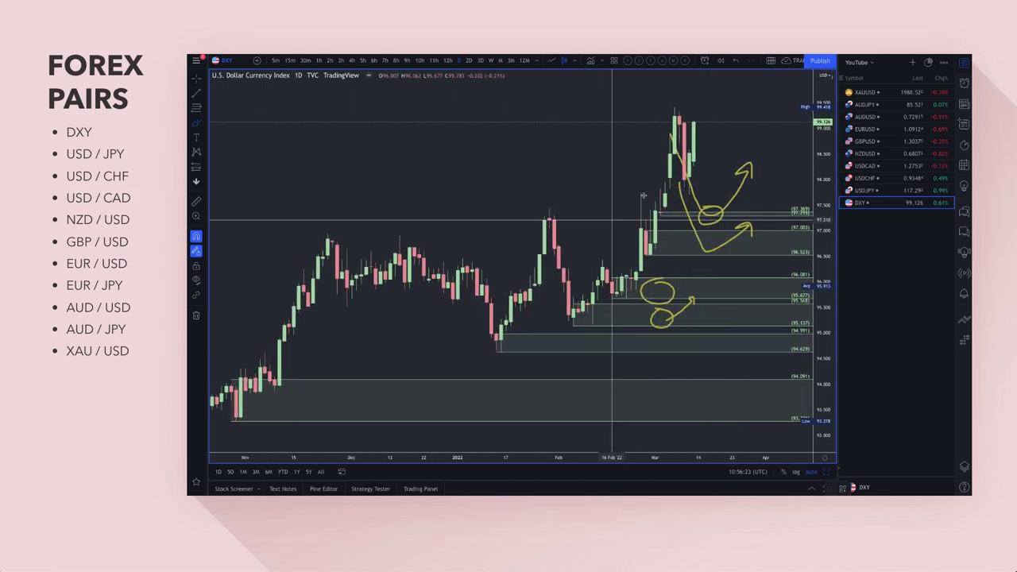
scroll(643, 195, "down", 6)
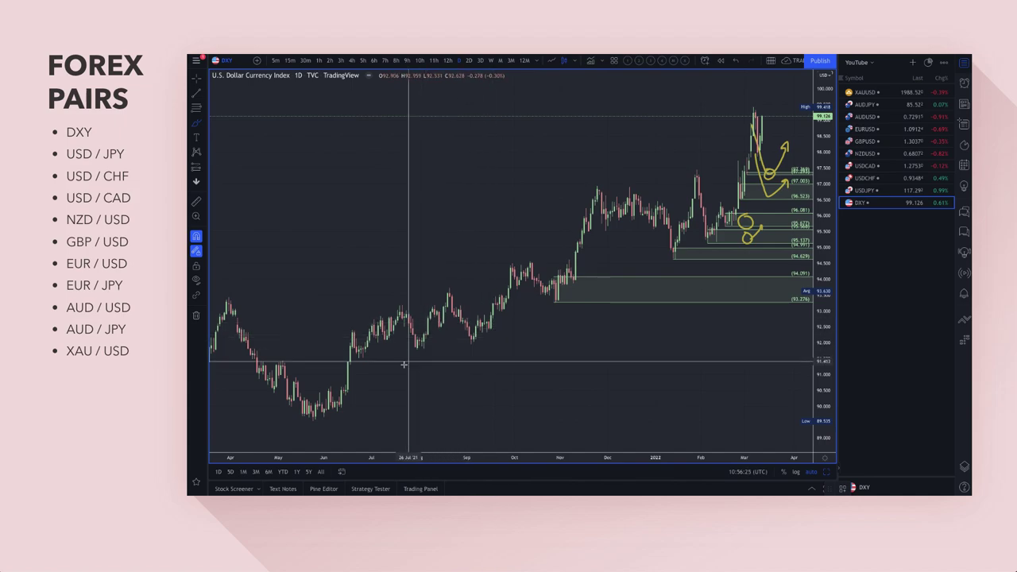
mouse_move(342, 393)
left_mouse_down()
mouse_move(566, 268)
mouse_move(680, 253)
mouse_move(775, 119)
left_mouse_up()
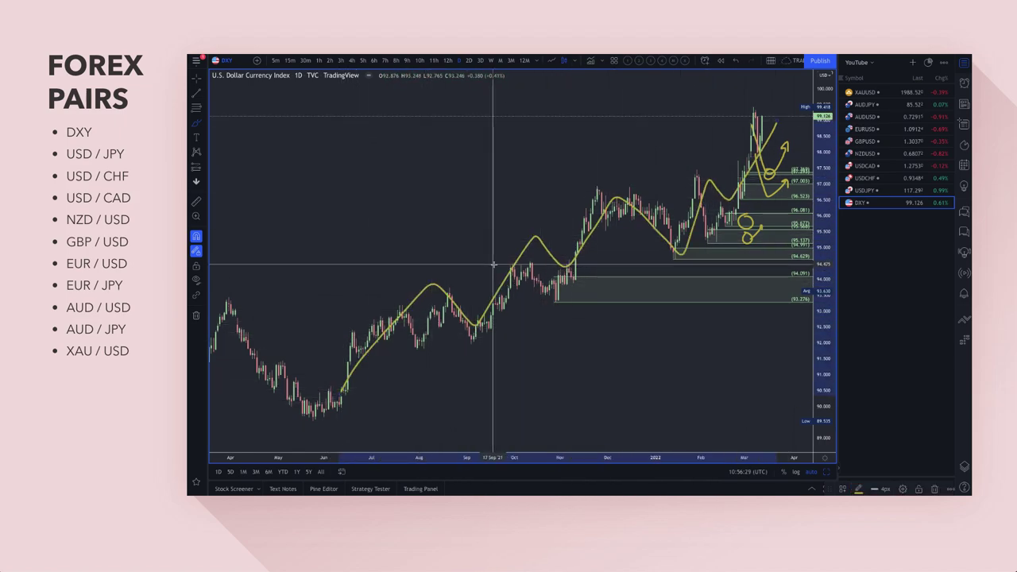
Remove the upper projection arrow and its circle at the 97.369–97.293 zone
scroll(635, 227, "up", 5)
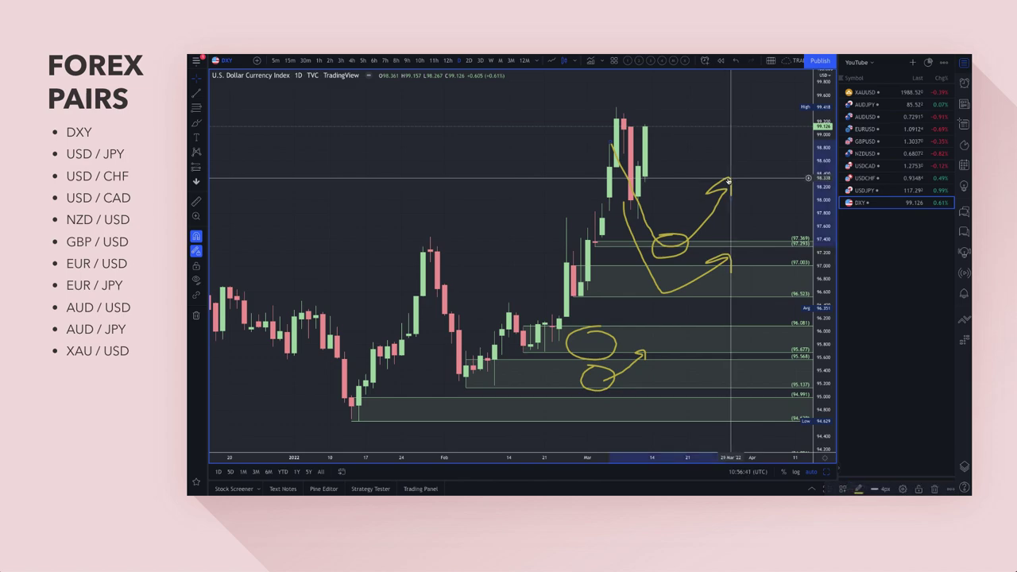
key("ctrl+z")
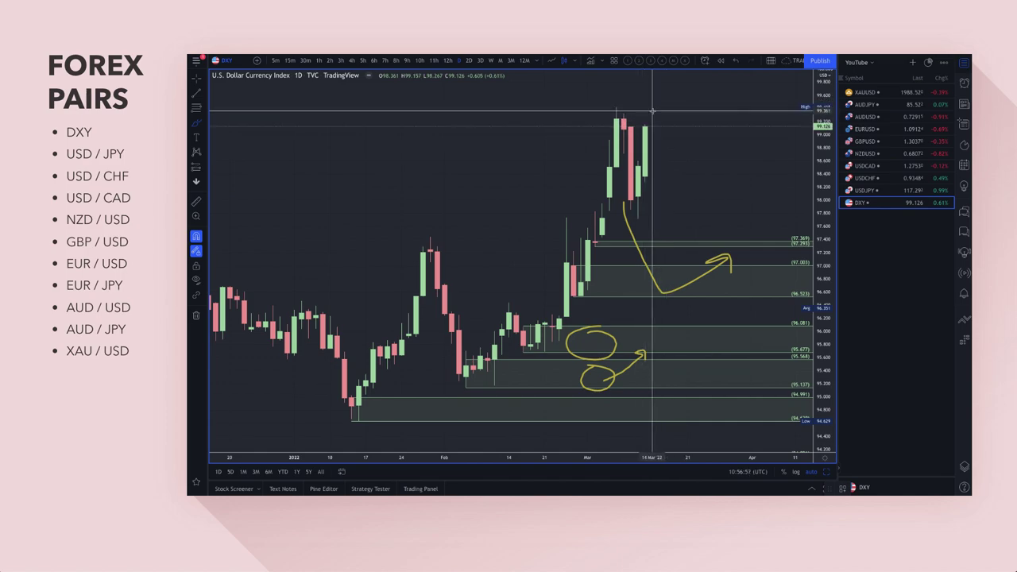
Sketch an upward breakout arrow from the latest candle and a horizontal stroke along the recent high
mouse_move(645, 125)
left_mouse_down()
mouse_move(670, 70)
mouse_move(660, 80)
left_mouse_up()
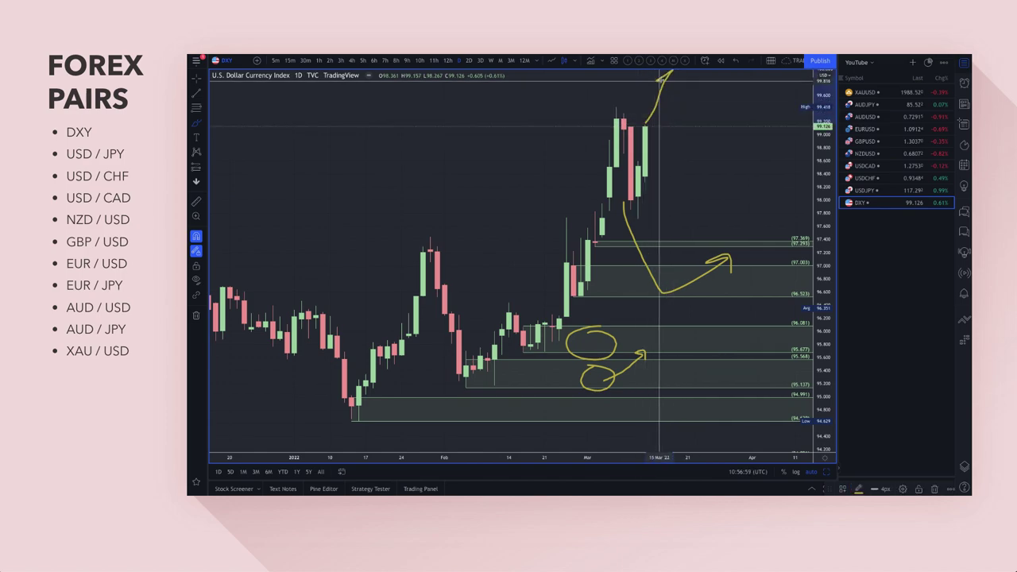
left_click_drag(619, 105, 714, 104)
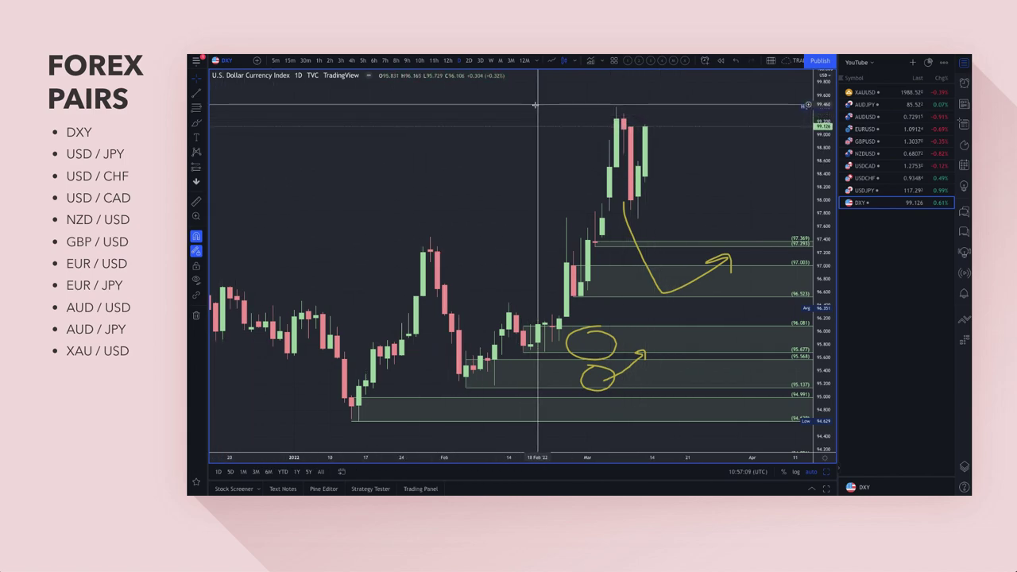
Sketch a V-shaped brush path from the latest candle, dipping to about 98.0 and rebounding to about 98.9
left_click(196, 125)
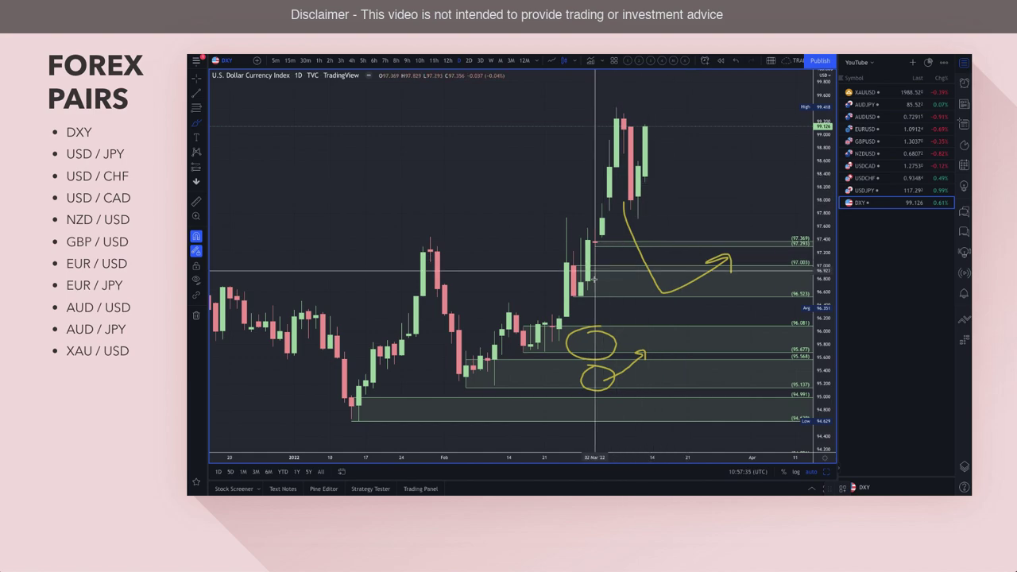
scroll(620, 254, "down", 3)
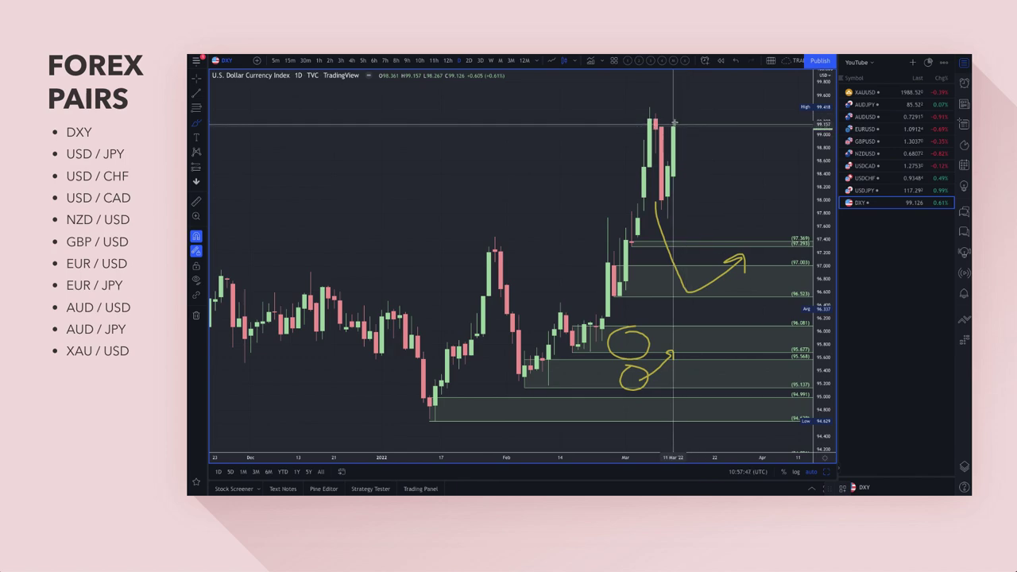
mouse_move(674, 125)
left_mouse_down()
mouse_move(711, 184)
mouse_move(749, 145)
left_mouse_up()
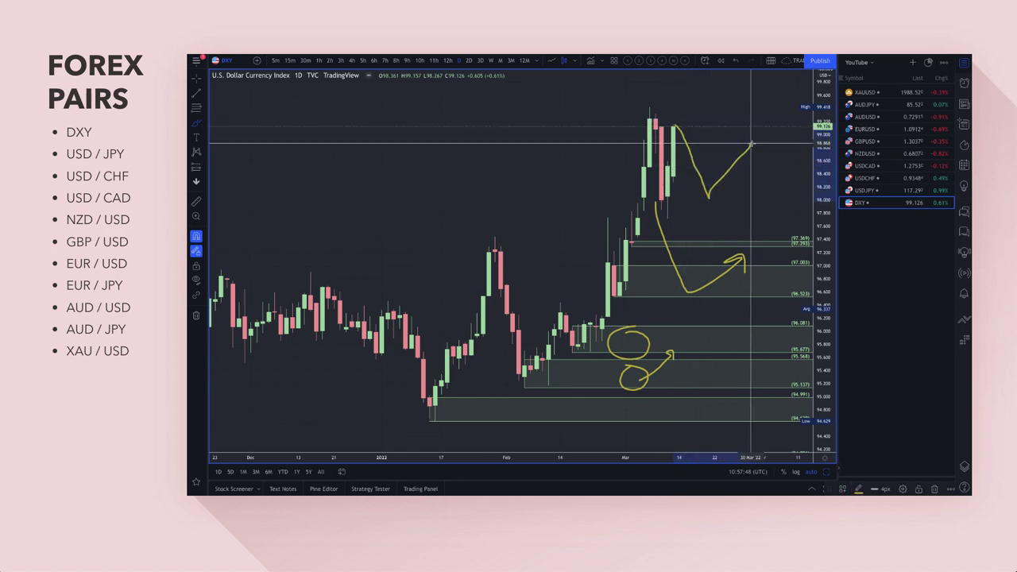
Try to mark a price zone from the latest candle's close down to the recent pullback low
left_click(195, 109)
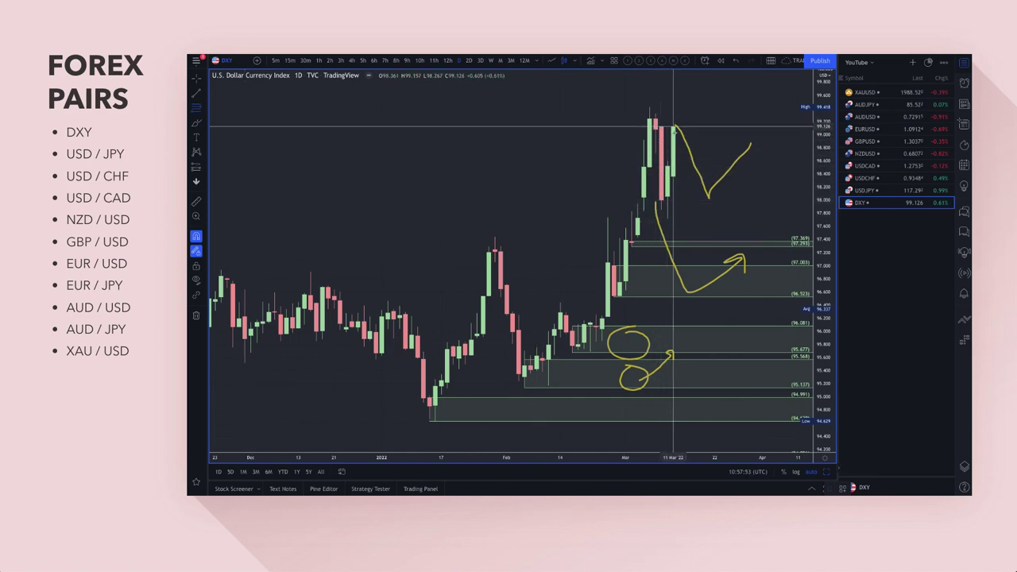
left_click_drag(661, 126, 668, 217)
left_click(668, 217)
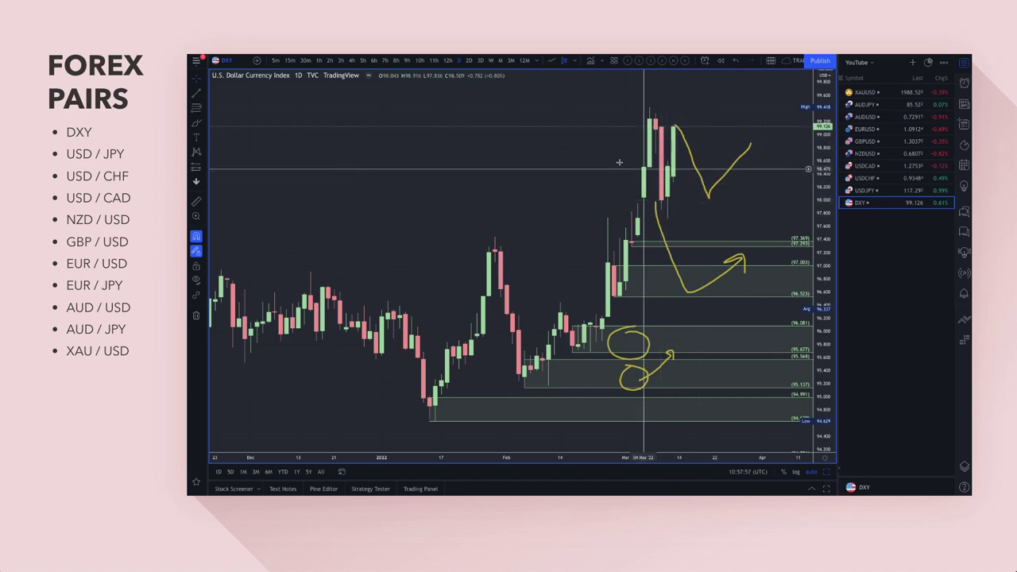
Circle the 97.369–97.293 zone with the brush and trace the recent drop and recovery of the candles
left_click(197, 123)
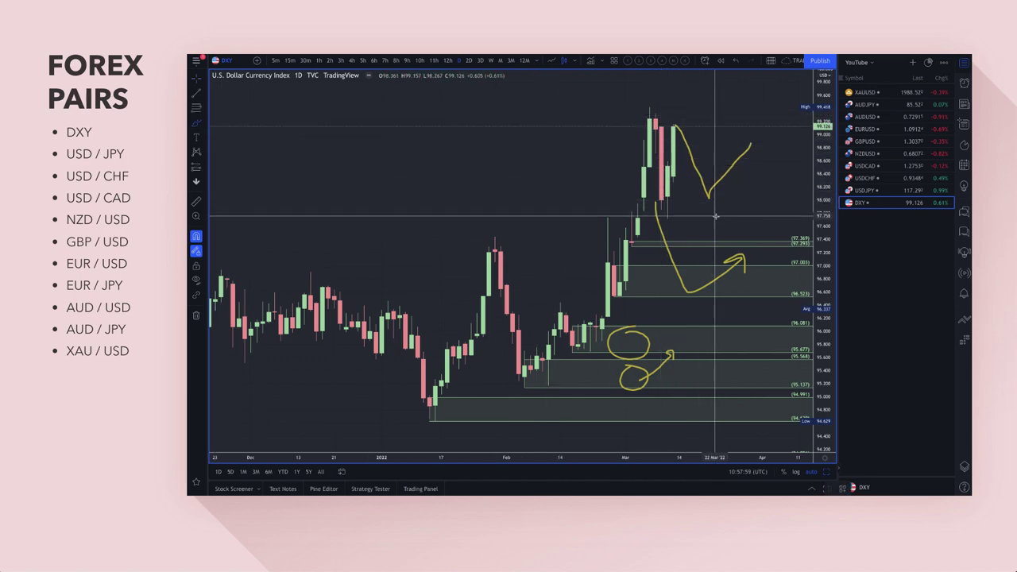
left_click_drag(719, 239, 721, 239)
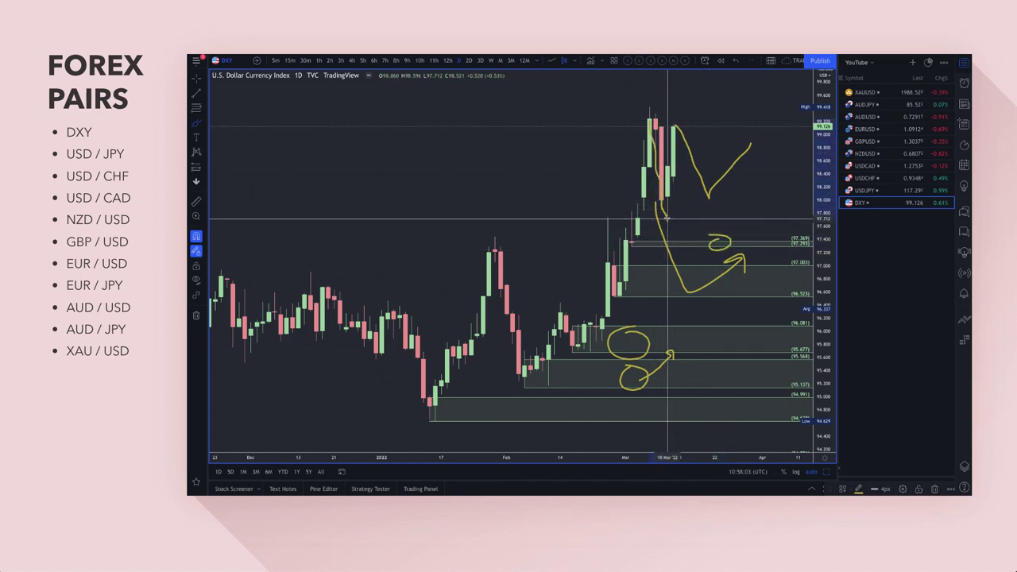
scroll(707, 170, "up", 5)
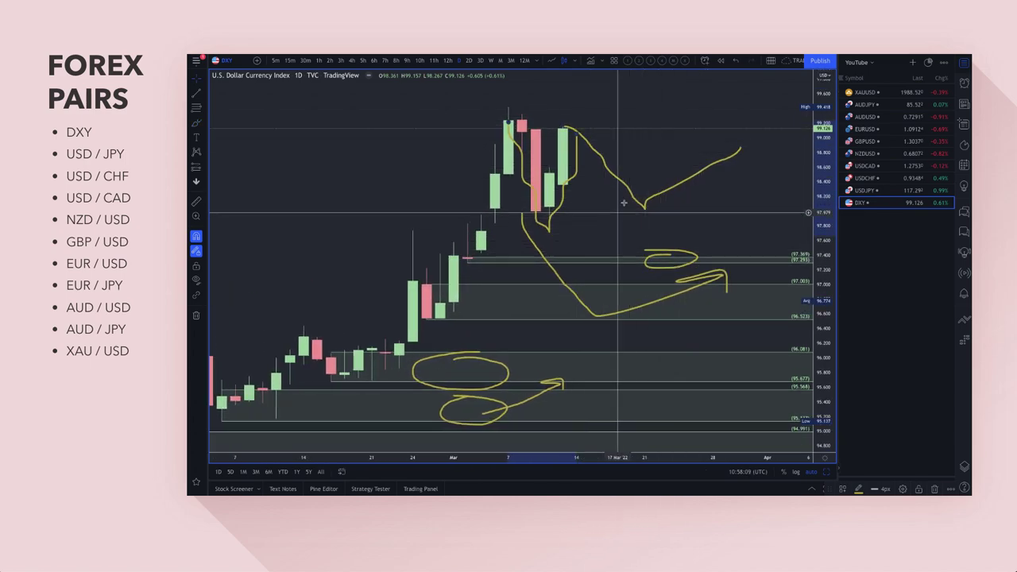
Undo the zone circle, the traced pullback and the V-shaped projection
left_click(736, 62)
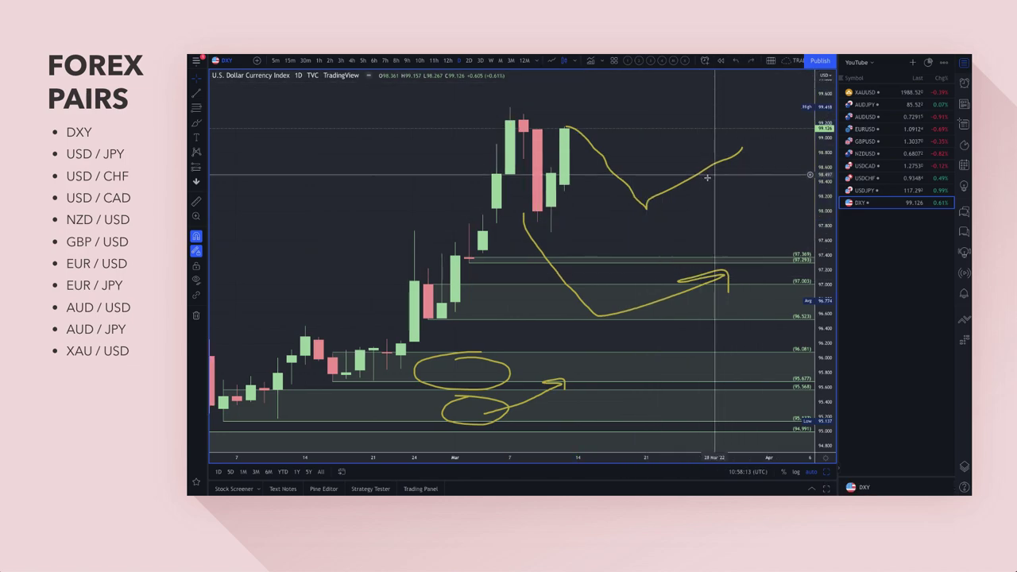
key("ctrl+z")
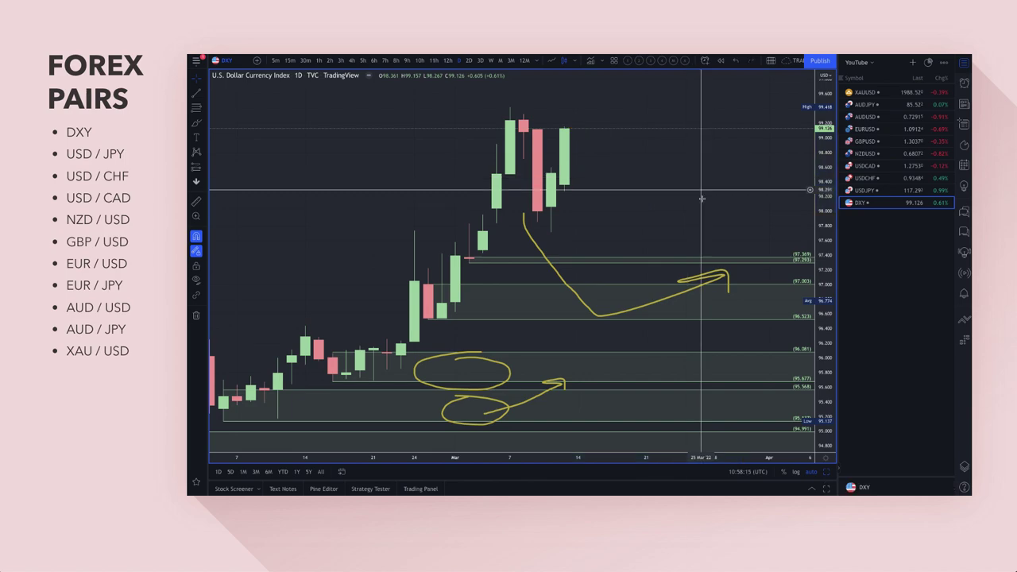
Brush a path from the latest candle down to the 97.369–97.293 zone, rebounding as an arrow, and circle its low
left_click(197, 125)
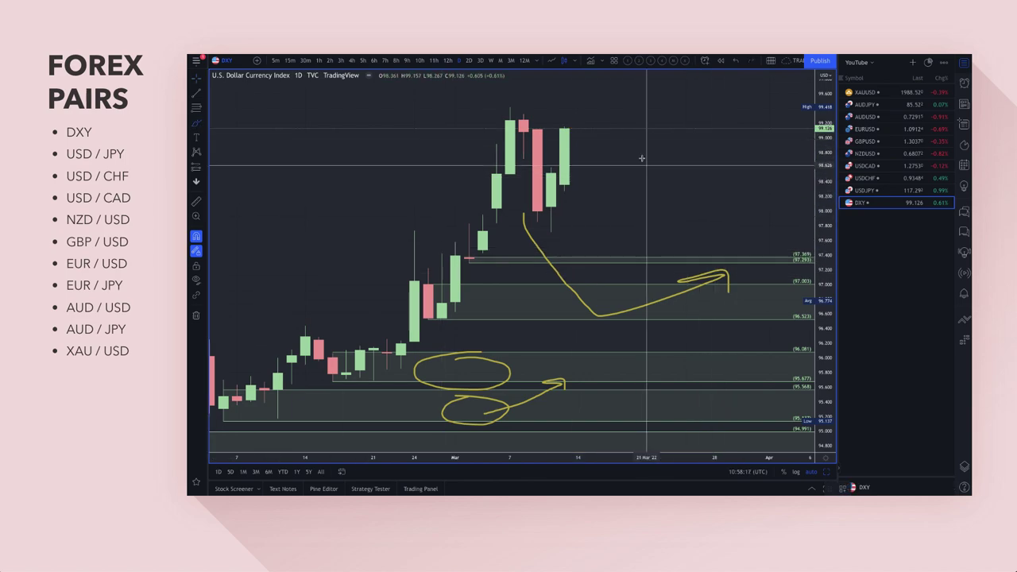
mouse_move(564, 130)
left_mouse_down()
mouse_move(633, 264)
mouse_move(690, 201)
mouse_move(701, 213)
left_mouse_up()
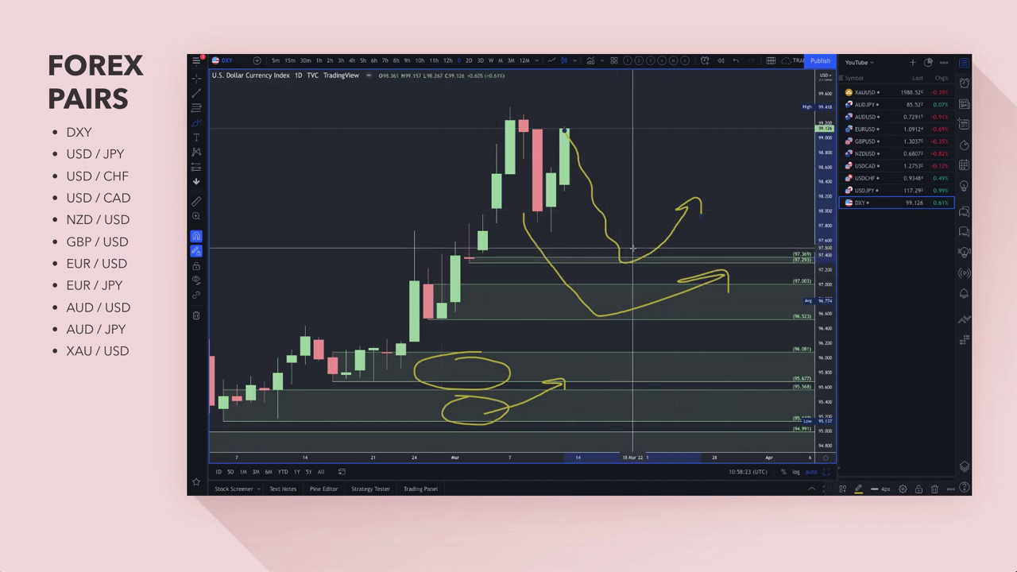
mouse_move(632, 249)
left_mouse_down()
mouse_move(617, 278)
mouse_move(605, 267)
mouse_move(623, 267)
left_mouse_up()
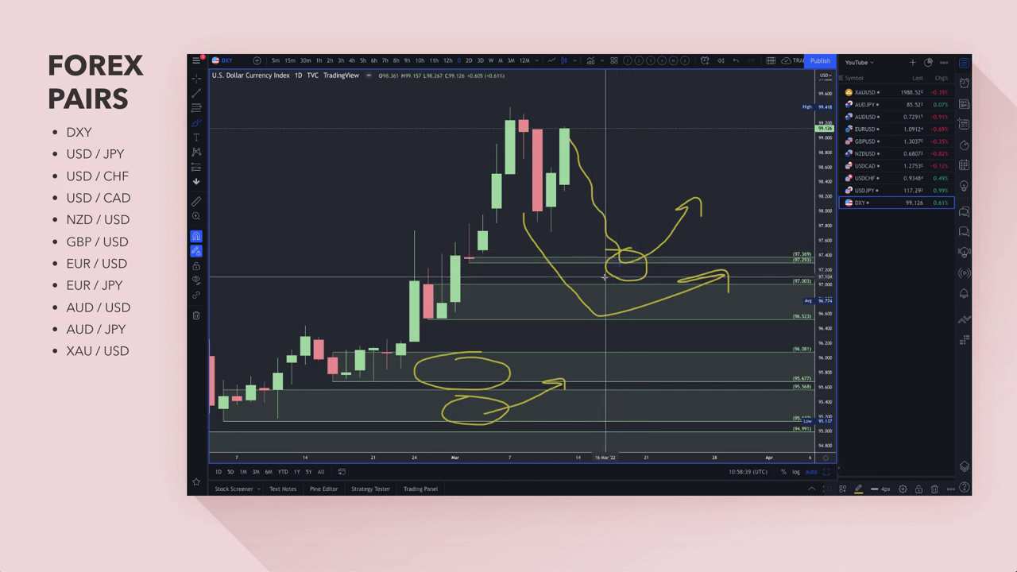
Remove the older projection arrow that dips into the 97.003–96.523 zone
key("ctrl+z")
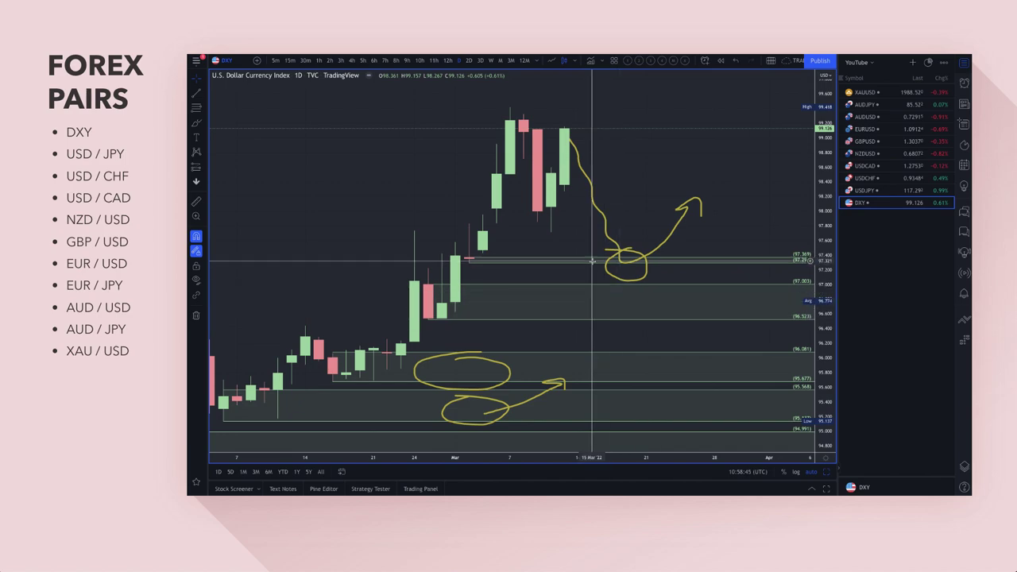
Handwrite "0.25%" with the brush in the empty area beside the latest candles' highs
scroll(563, 185, "down", 2)
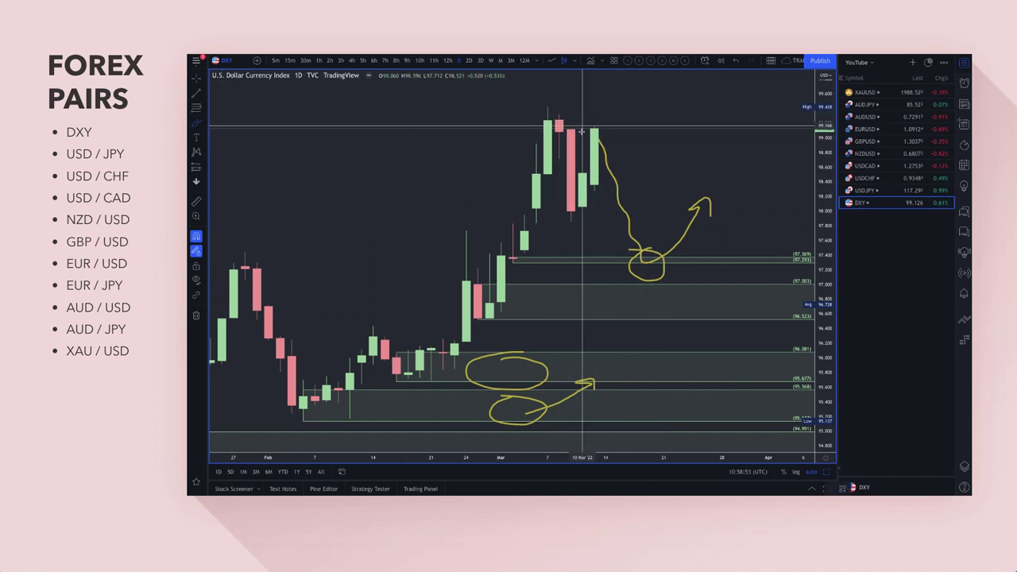
mouse_move(660, 106)
left_mouse_down()
mouse_move(720, 121)
mouse_move(737, 99)
mouse_move(732, 116)
left_mouse_up()
left_click(687, 119)
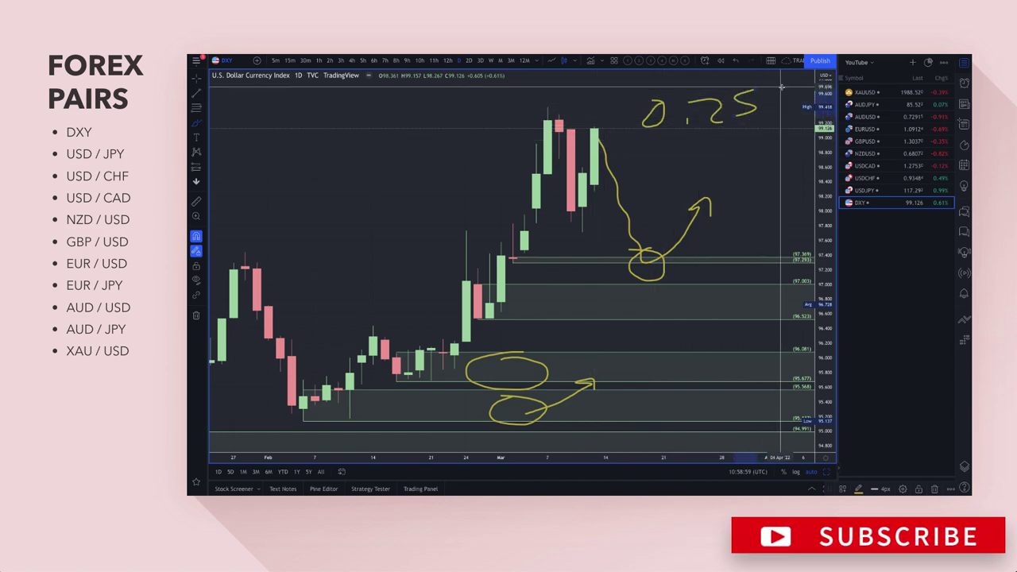
left_click_drag(779, 91, 765, 118)
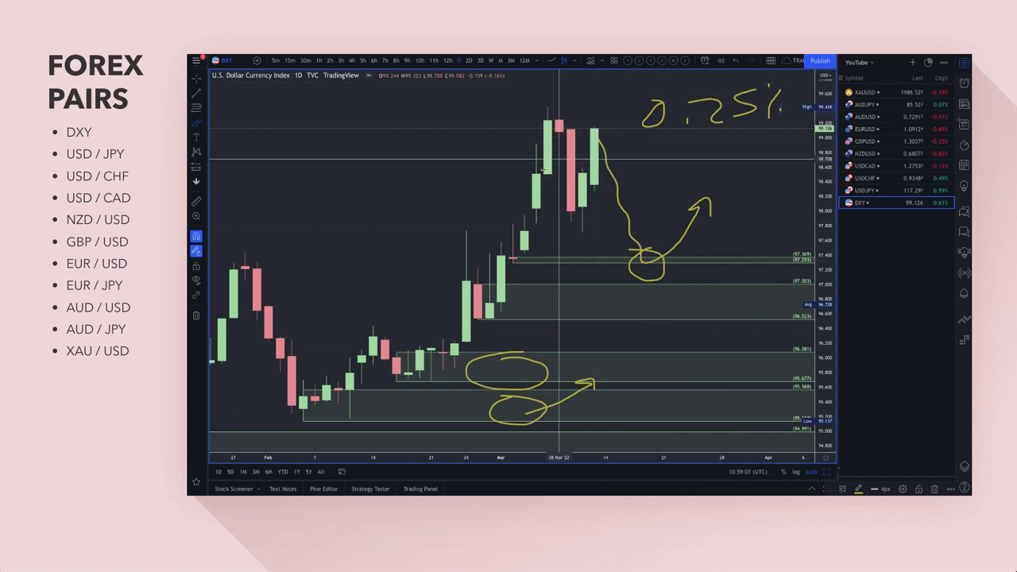
Brush a short upward arrow above the latest candle and a question mark beneath the "0.25%" note
scroll(621, 254, "down", 2)
scroll(620, 254, "down", 5)
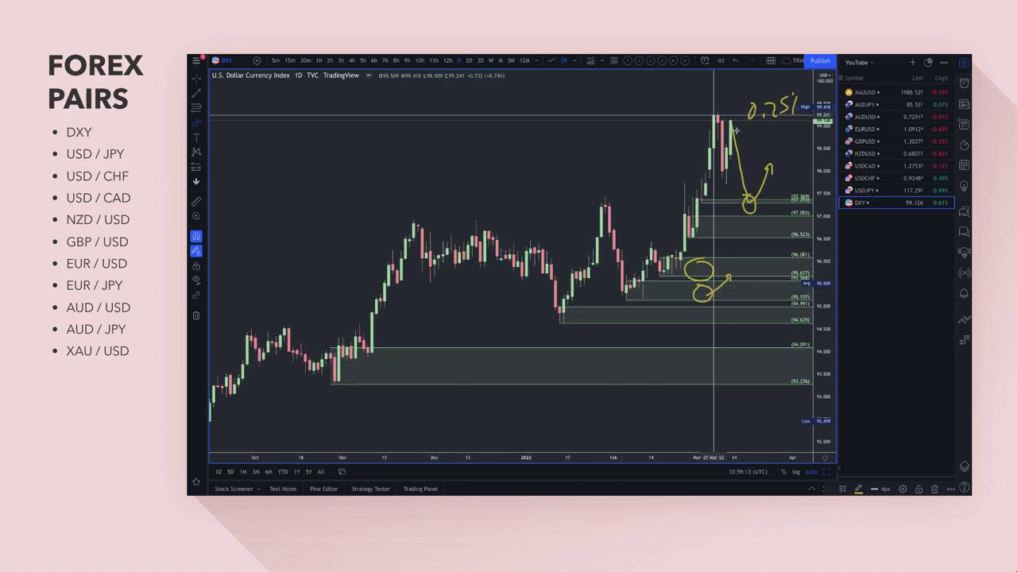
scroll(715, 129, "up", 4)
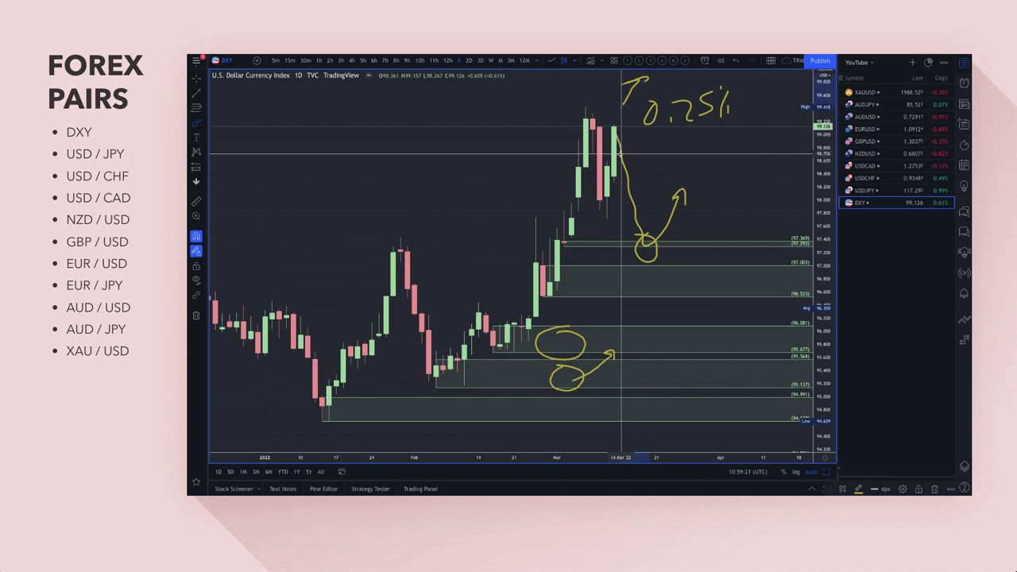
left_click_drag(709, 137, 718, 147)
left_click(717, 151)
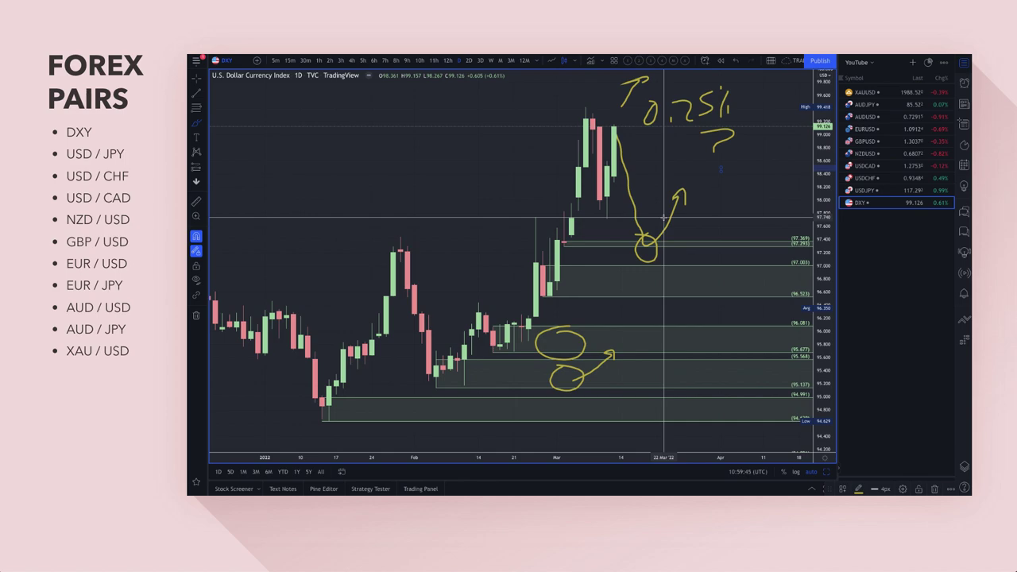
Draw a red supply zone starting at the 7 March candle, from its high at 99.418 down to 99.082
scroll(669, 238, "down", 3)
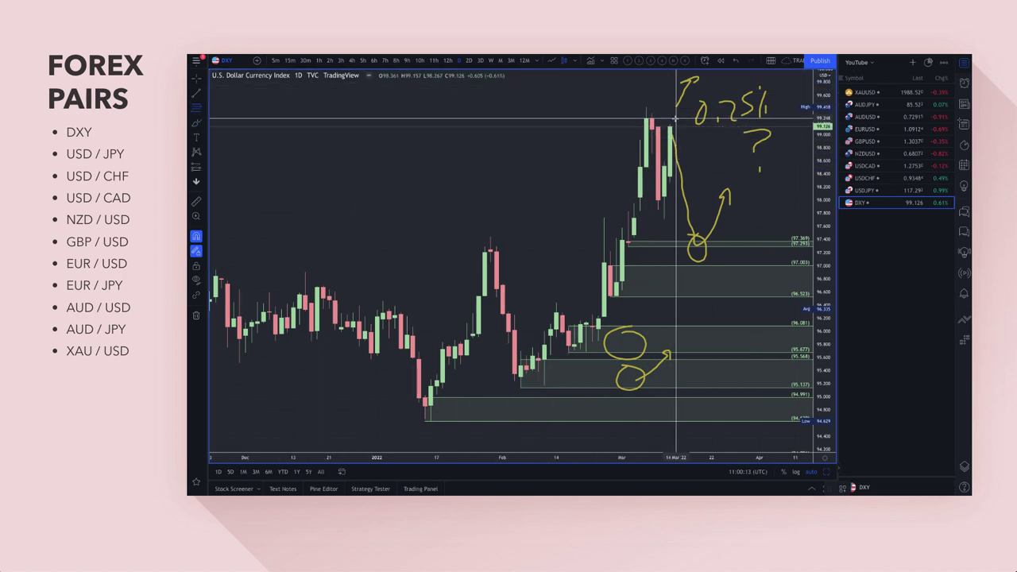
left_click(645, 163)
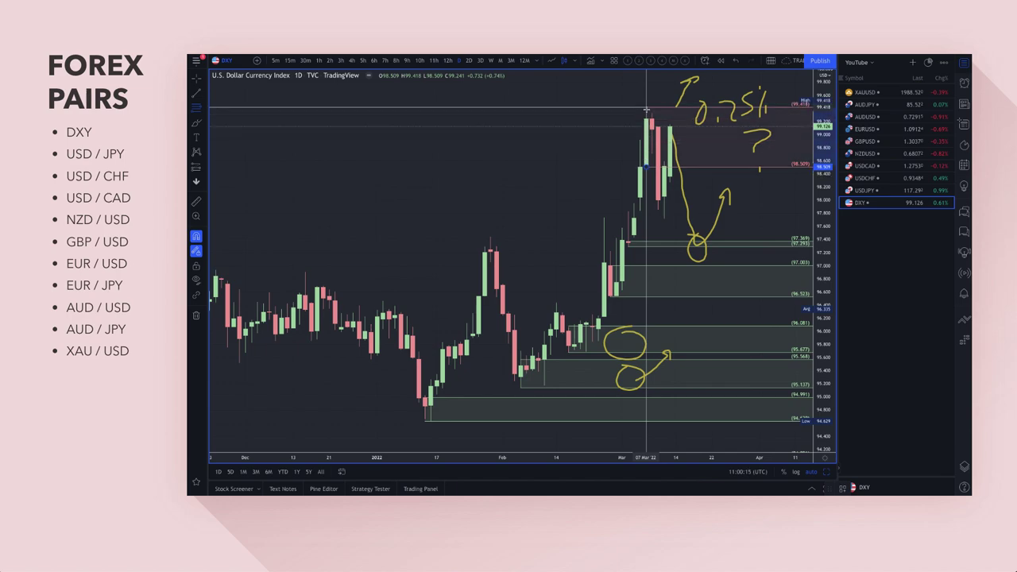
left_click(647, 106)
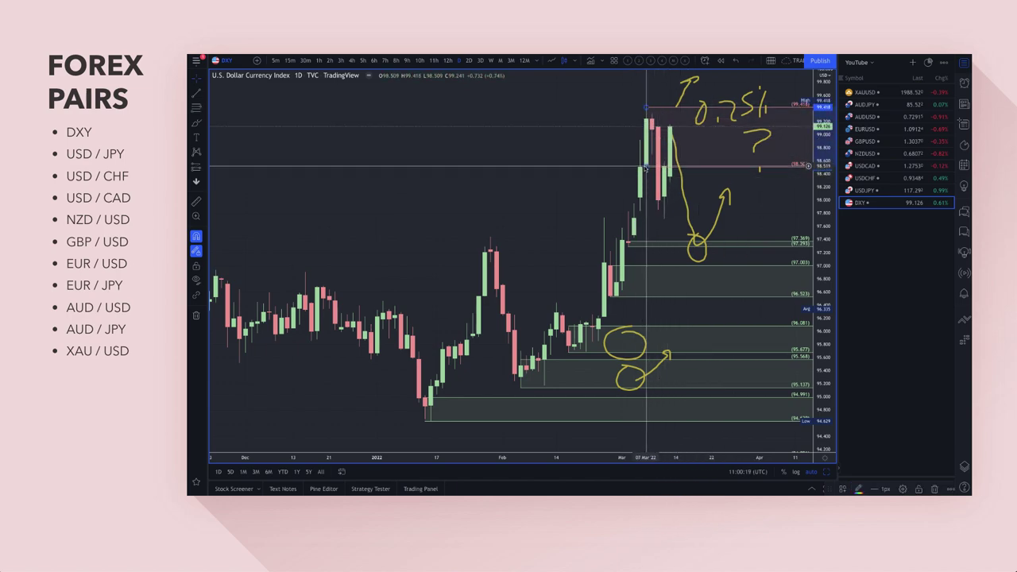
left_click_drag(645, 166, 654, 117)
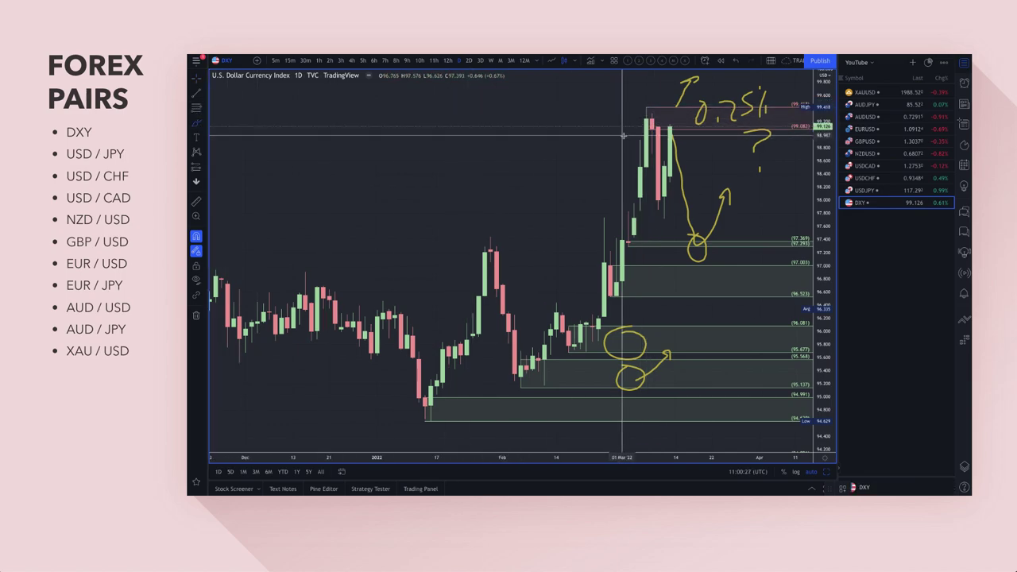
scroll(625, 134, "up", 5)
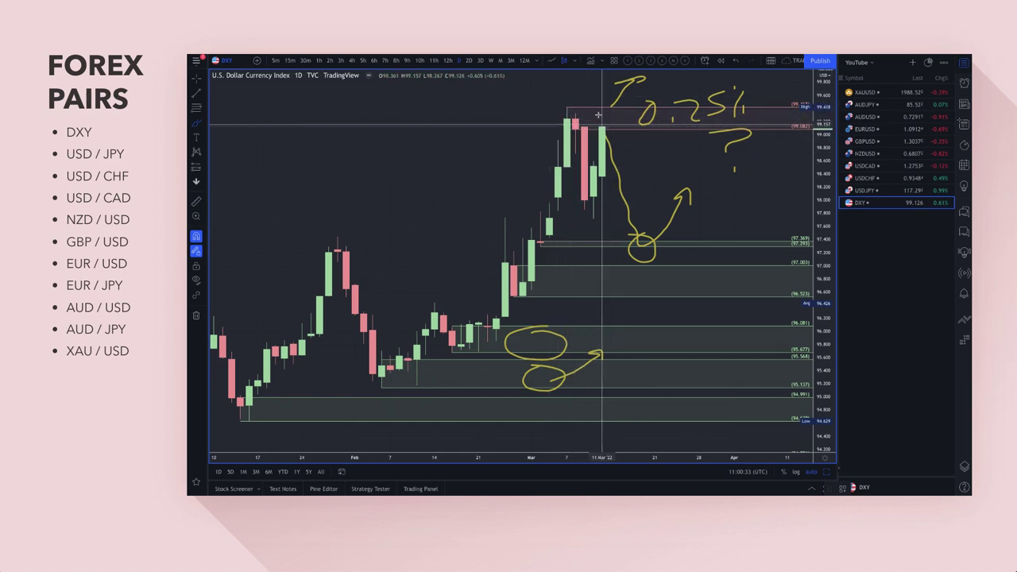
Brush a circle around the latest candle's top inside the red supply zone, with a short downward arrow leading from it
mouse_move(612, 114)
left_mouse_down()
mouse_move(596, 127)
mouse_move(604, 139)
mouse_move(620, 128)
mouse_move(652, 165)
mouse_move(633, 165)
left_mouse_up()
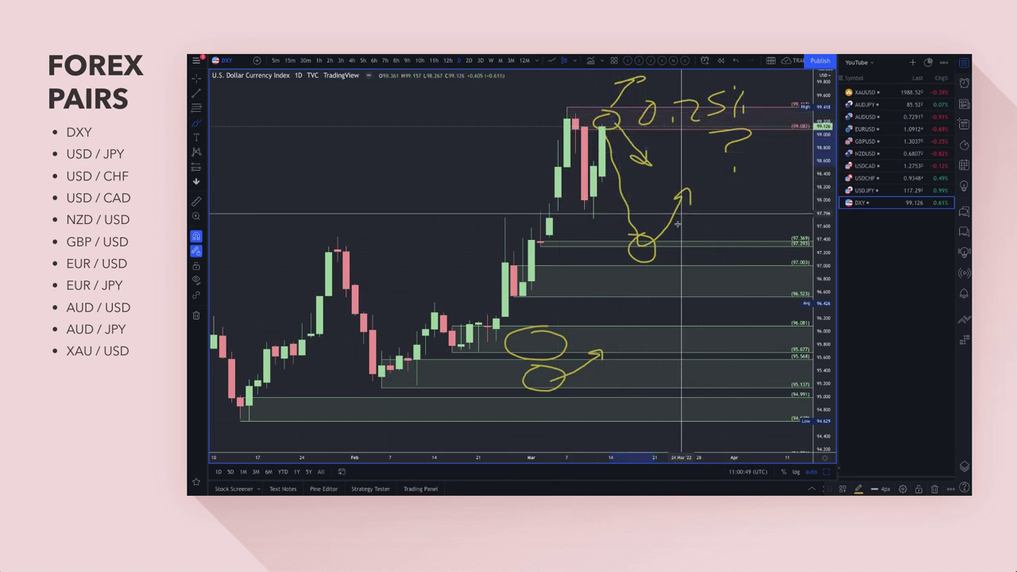
scroll(721, 260, "down", 1)
scroll(721, 261, "down", 1)
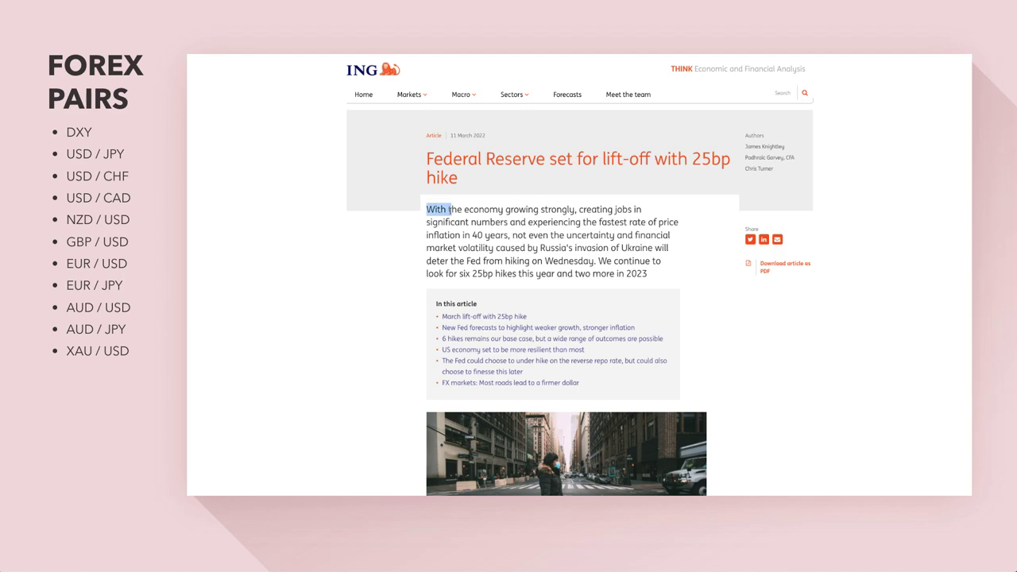
Switch to the ING article on the Federal Reserve's 25bp hike and read its opening paragraph, marking the text along the way
left_click_drag(449, 211, 577, 223)
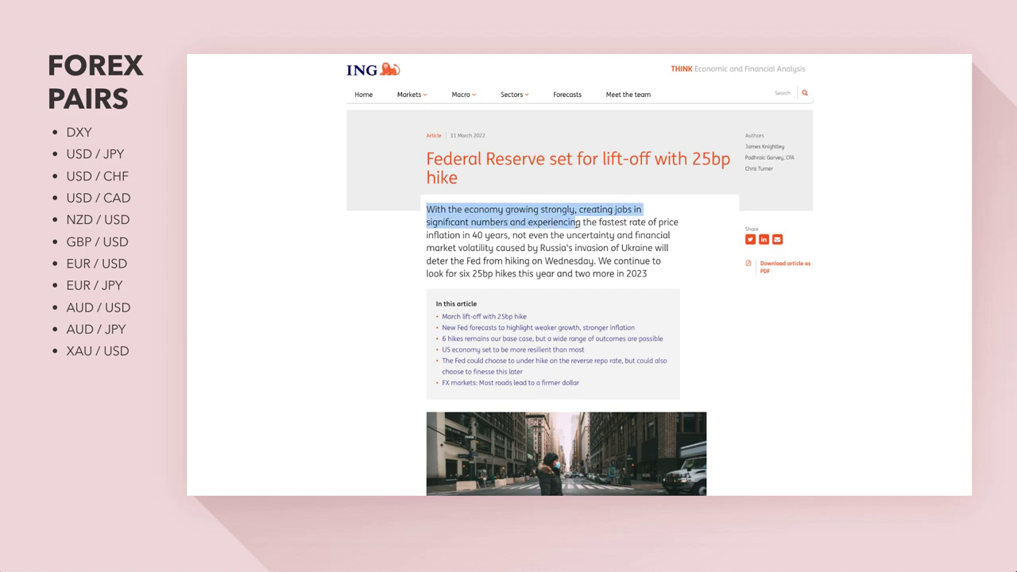
left_click_drag(679, 228, 461, 238)
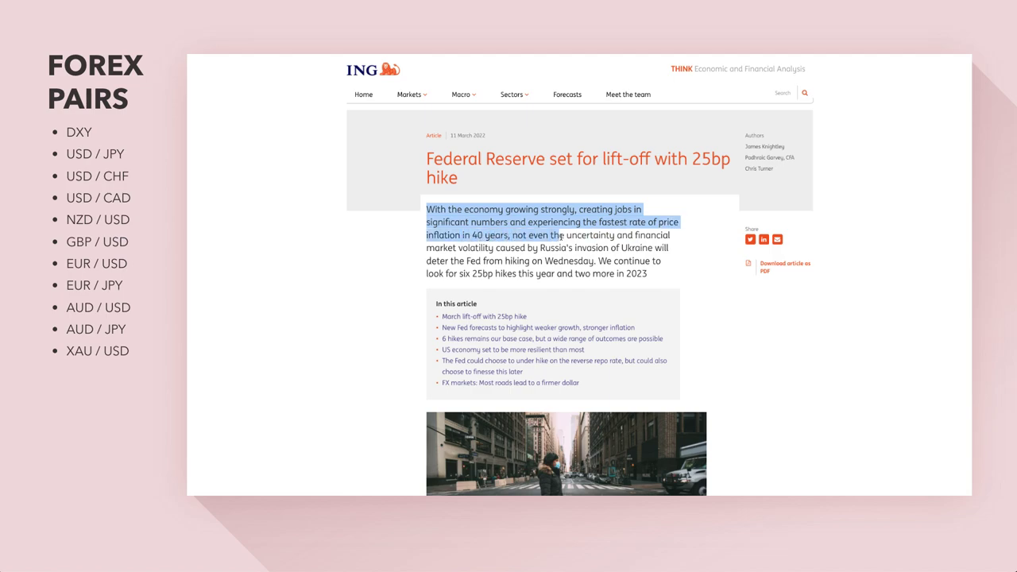
left_click_drag(562, 237, 444, 251)
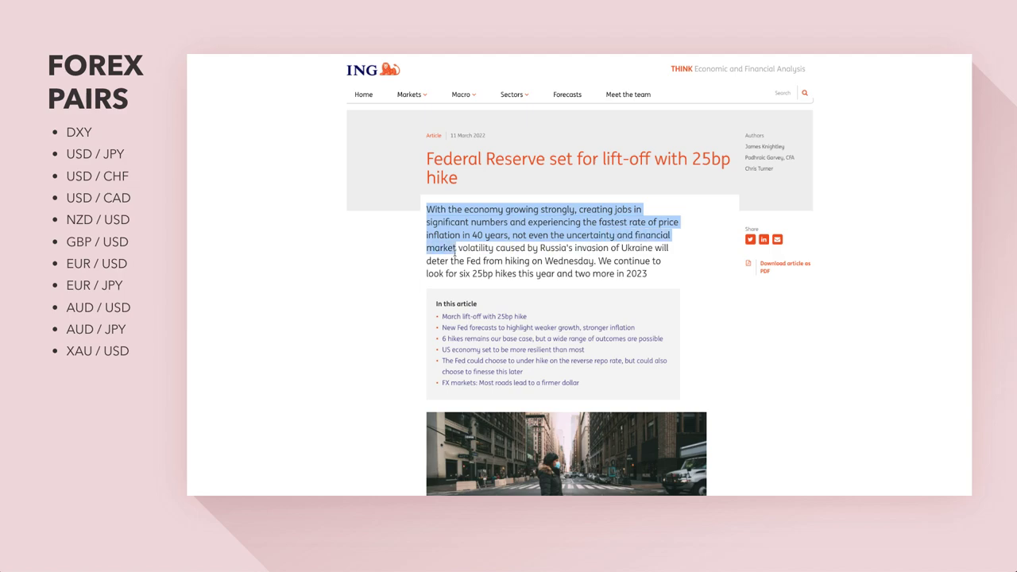
left_click_drag(554, 248, 436, 261)
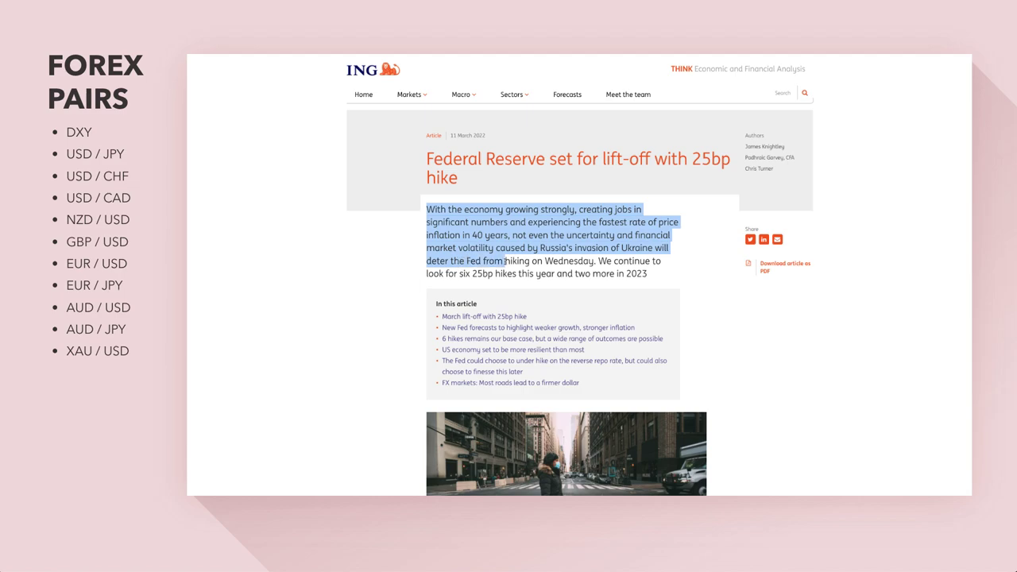
left_click_drag(504, 261, 559, 261)
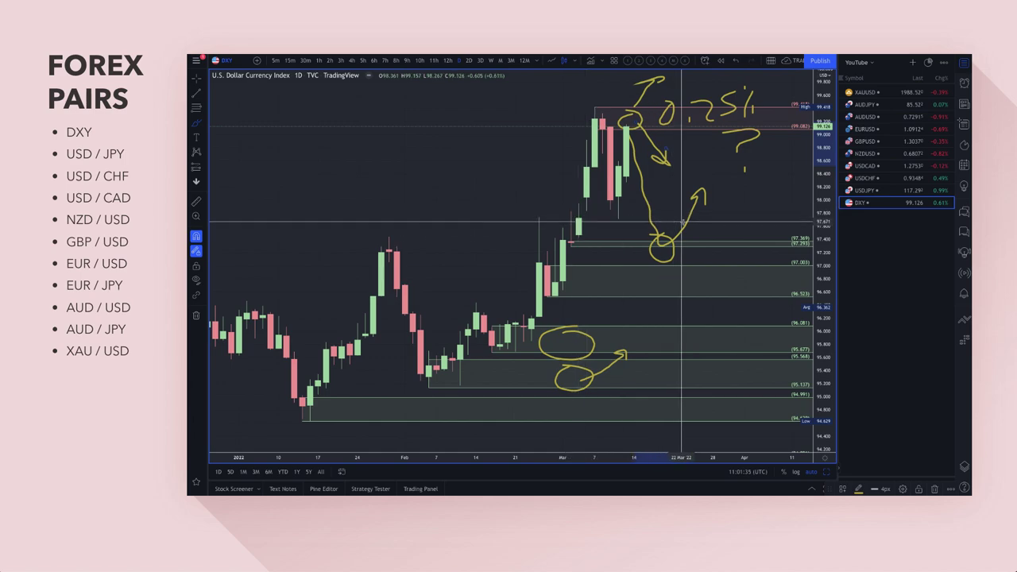
Return to the daily Dollar Index chart and examine its price history back through 2021 against the marked supply and demand zones
scroll(548, 252, "down", 5)
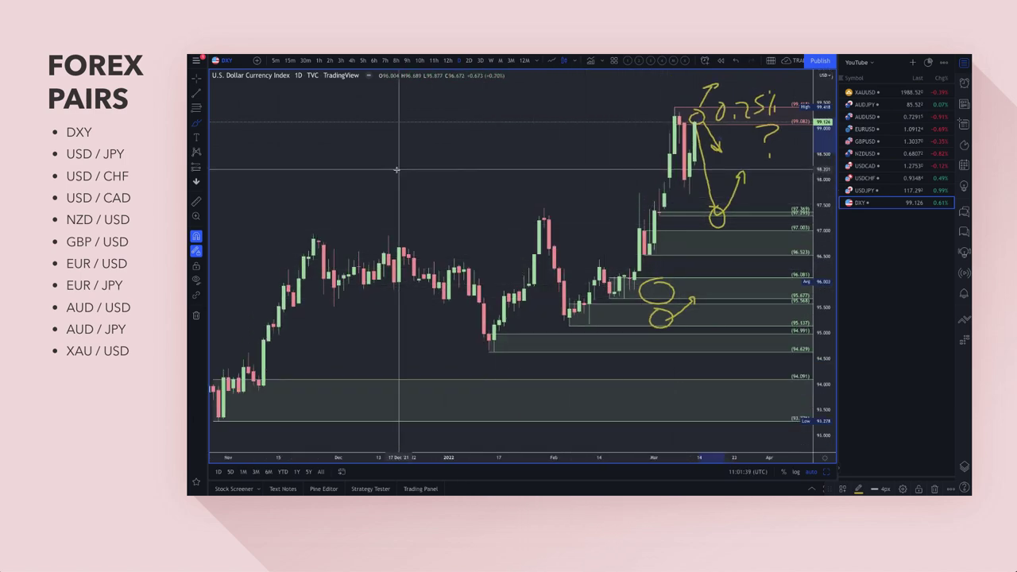
scroll(709, 193, "up", 3)
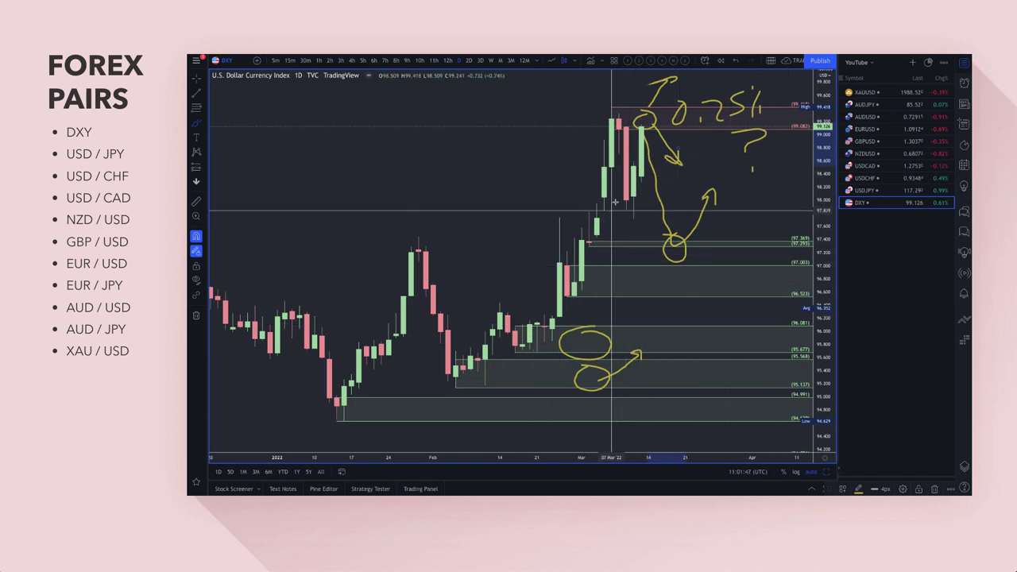
scroll(510, 233, "down", 6)
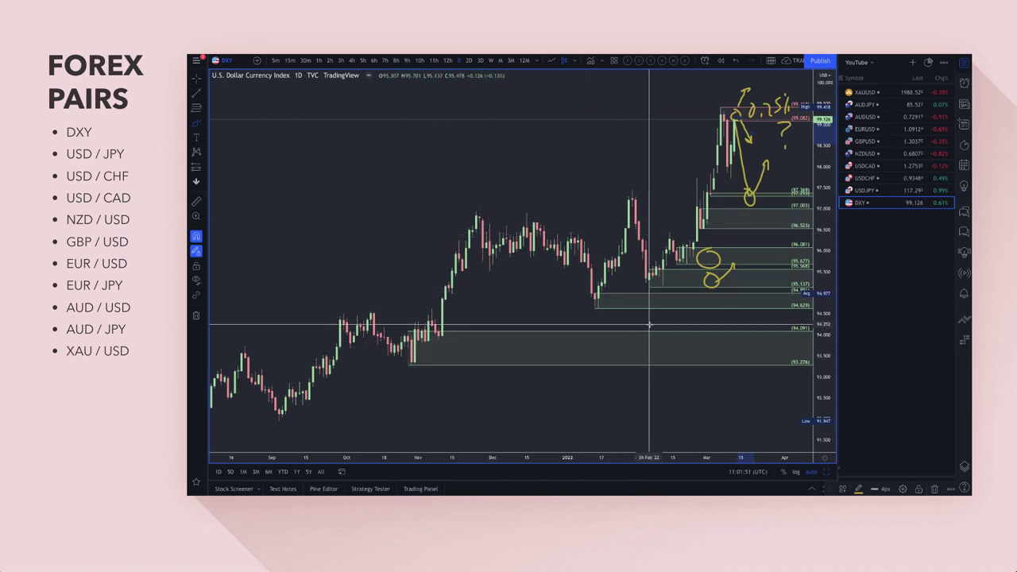
scroll(738, 153, "up", 5)
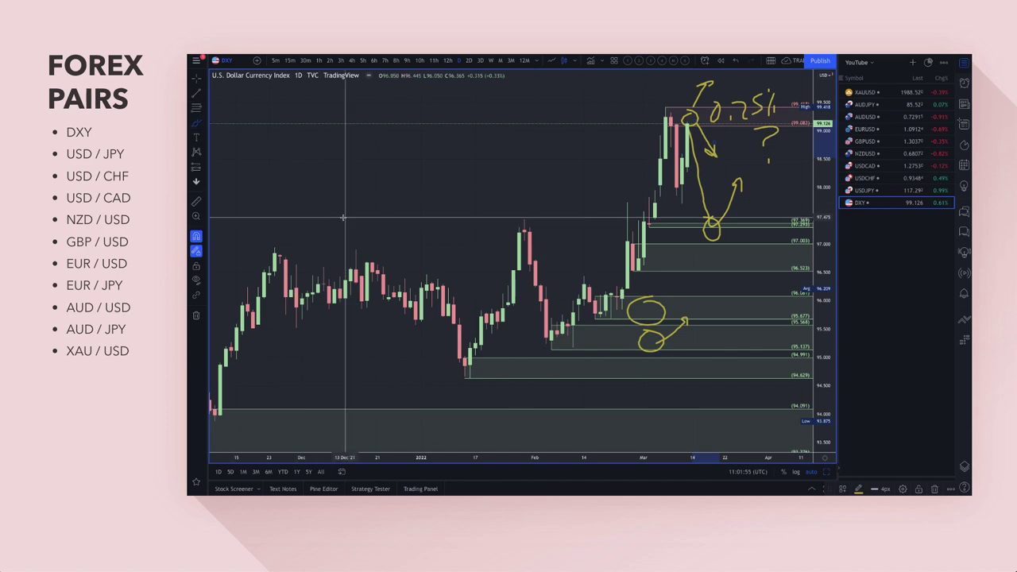
scroll(341, 215, "down", 3)
scroll(643, 200, "up", 3)
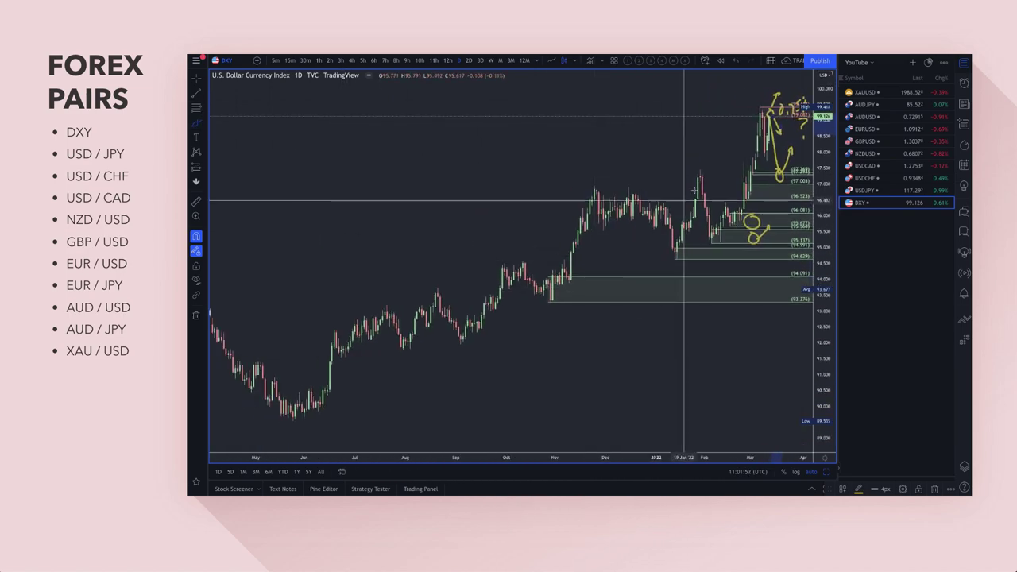
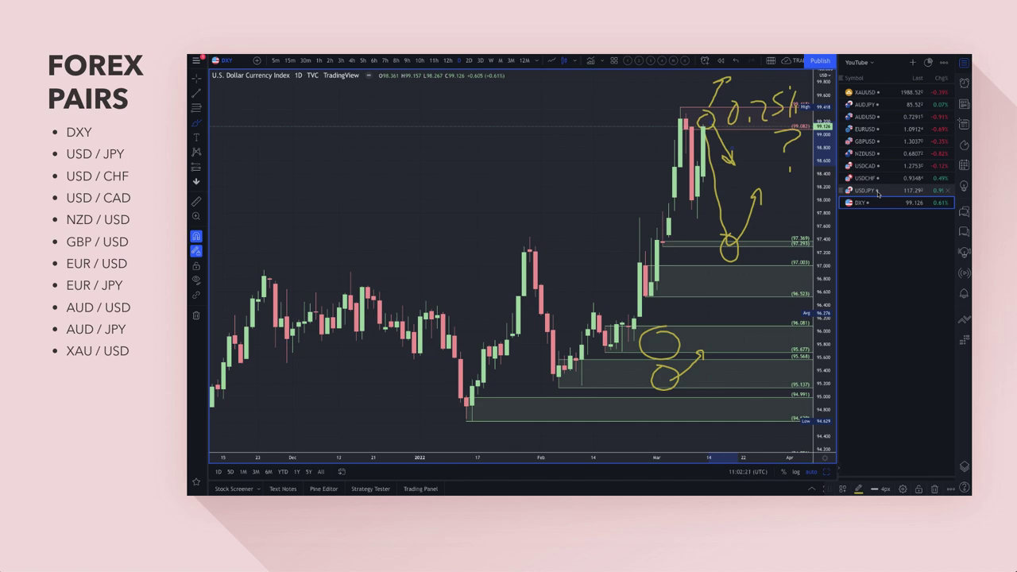
Switch to the USDJPY chart and delete the broken red supply zone and the yellow line inside the 114.972 demand zone
left_click_drag(729, 238, 761, 205)
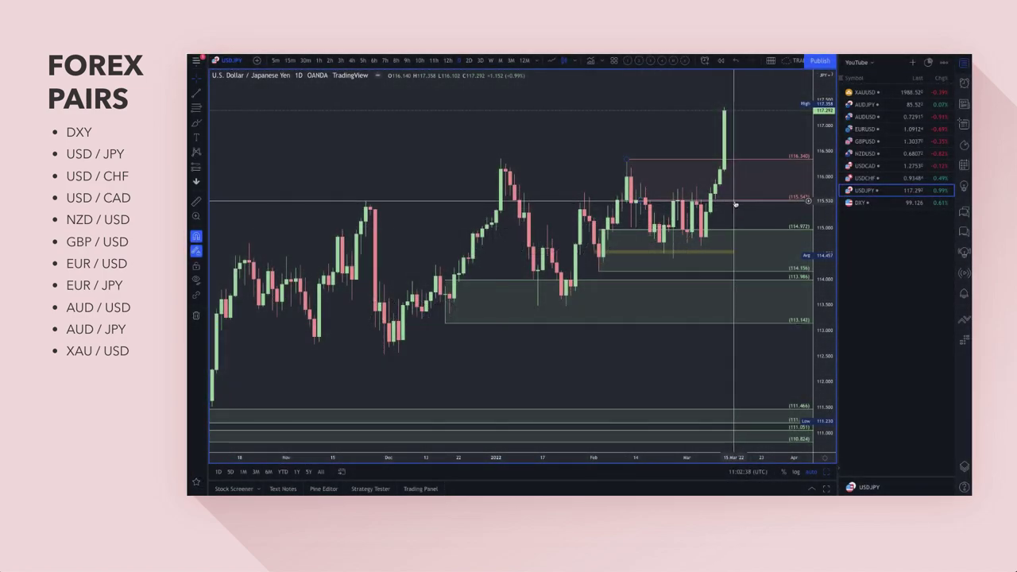
left_click(734, 200)
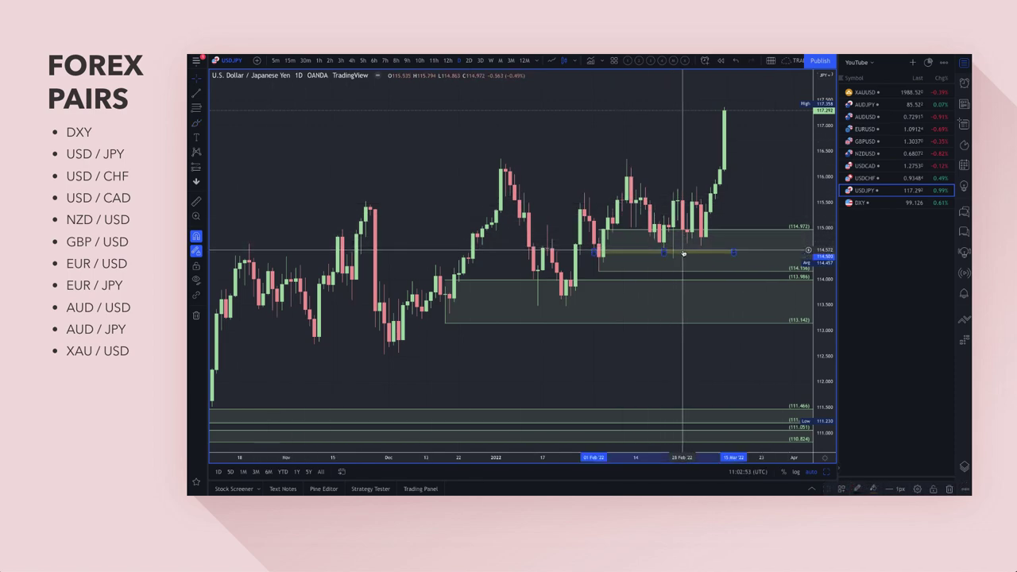
Draw a zone at the 4 March candle from its open at 115.459 down to 114.650 and apply the DEMAND template
left_click(197, 108)
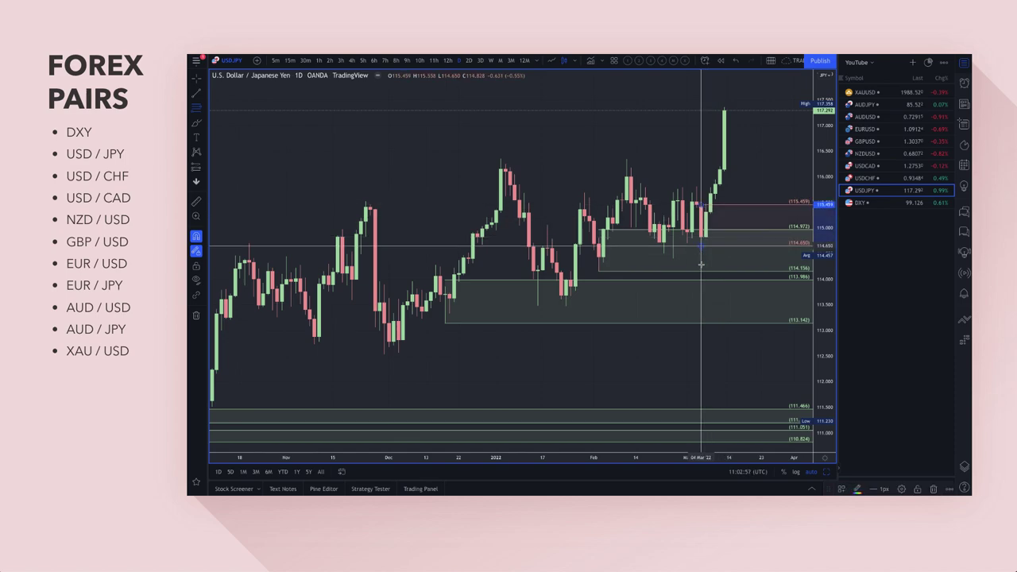
left_click(699, 257)
left_click(839, 489)
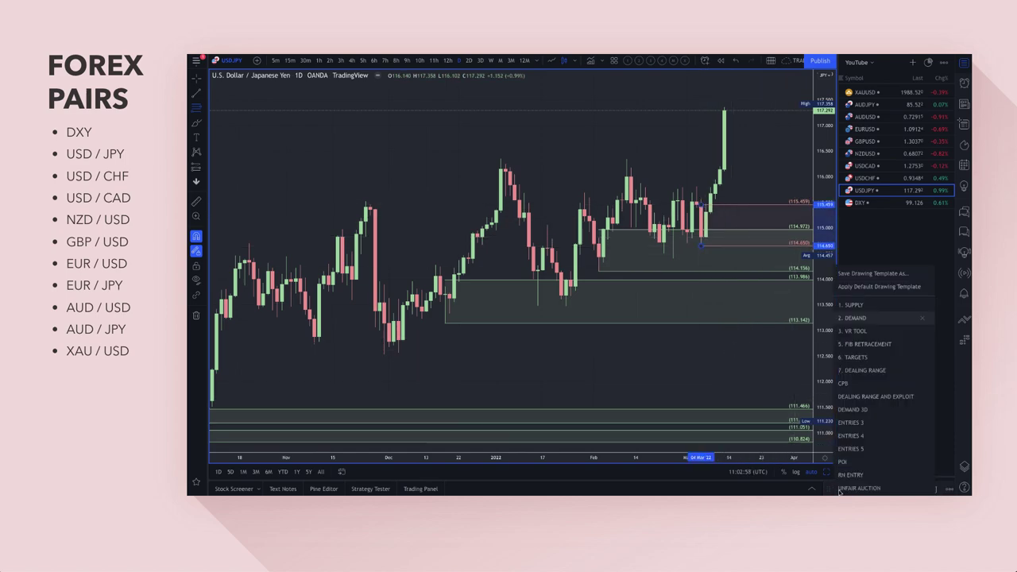
left_click(860, 317)
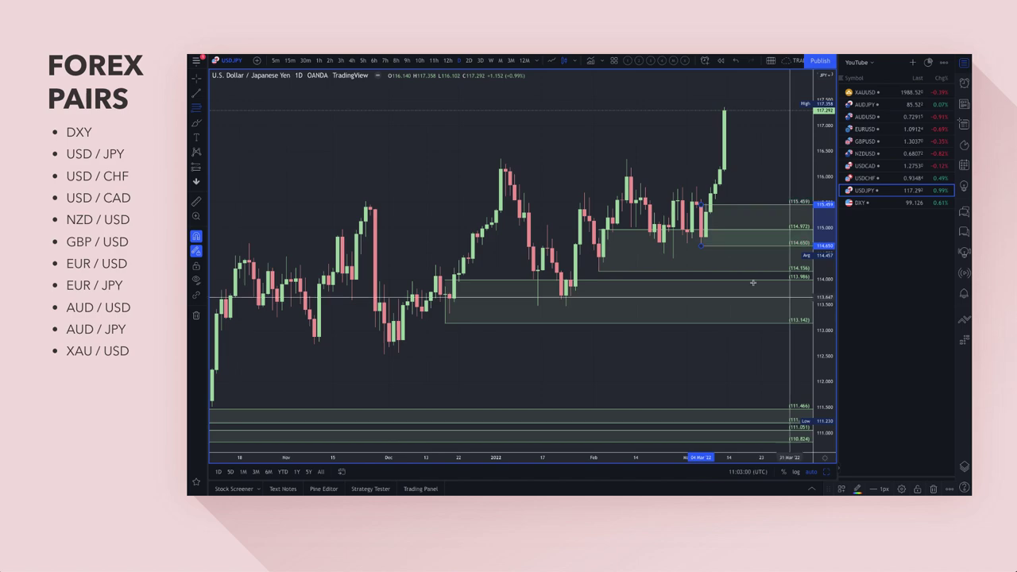
Brush a projected path from the latest USDJPY high down into the 115.459 demand zone, turning back up into an arrow
left_click(196, 125)
mouse_move(726, 111)
left_mouse_down()
mouse_move(763, 215)
mouse_move(794, 172)
mouse_move(803, 183)
left_mouse_up()
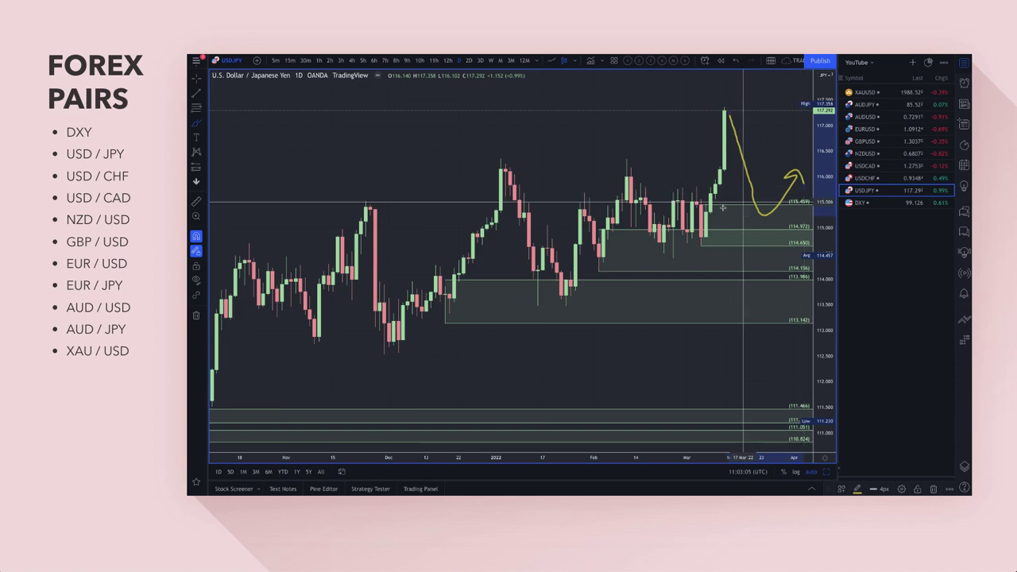
Draw a SUPPLY-template zone from the December 2016 high at 118.667 down to 117.017, and brush a circle around the January 2017 peak inside it
scroll(727, 170, "down", 4)
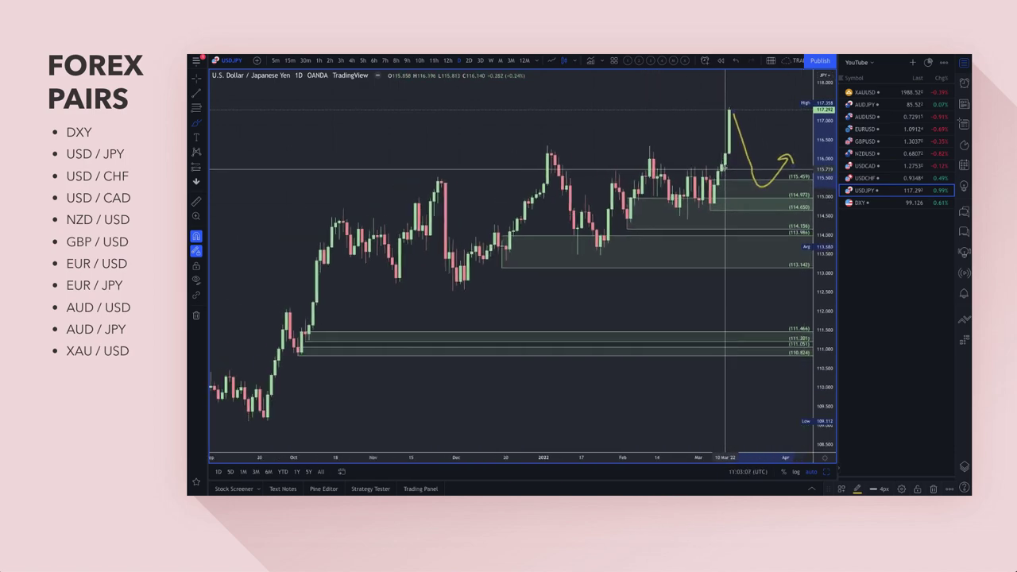
scroll(724, 170, "down", 8)
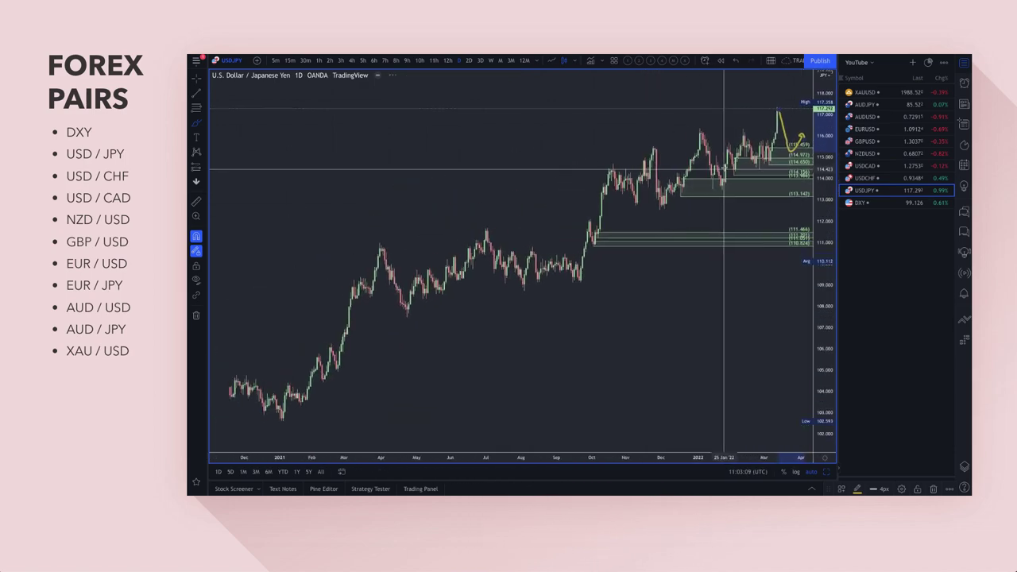
scroll(696, 138, "down", 10)
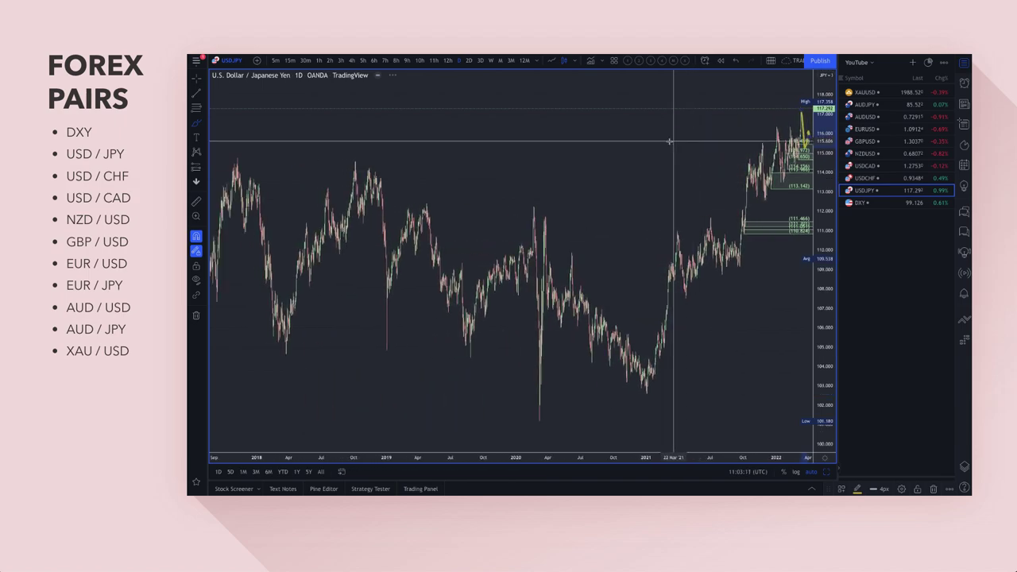
scroll(665, 140, "down", 6)
scroll(597, 169, "up", 5)
scroll(635, 195, "up", 8)
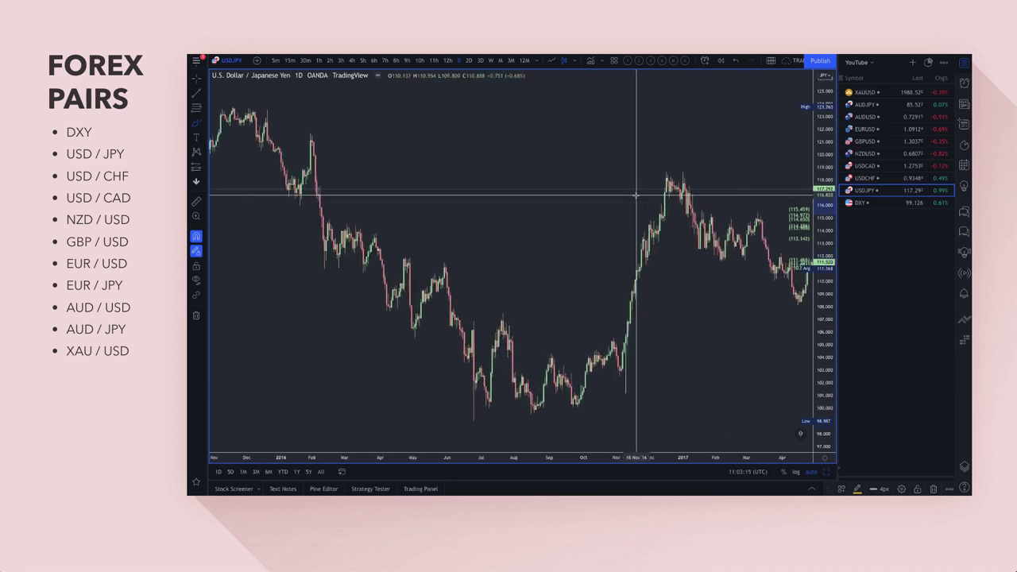
scroll(635, 195, "up", 2)
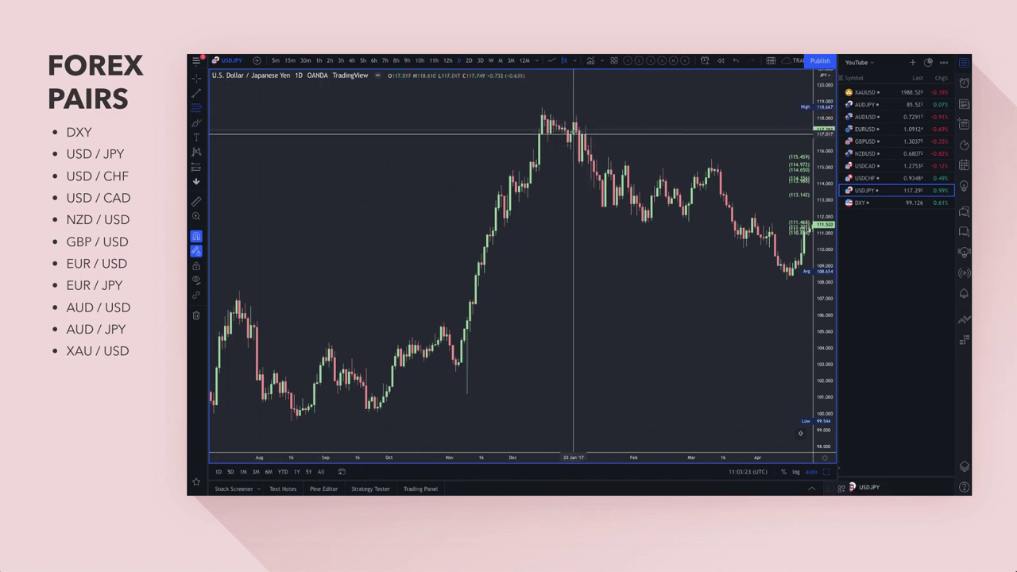
left_click_drag(572, 132, 542, 107)
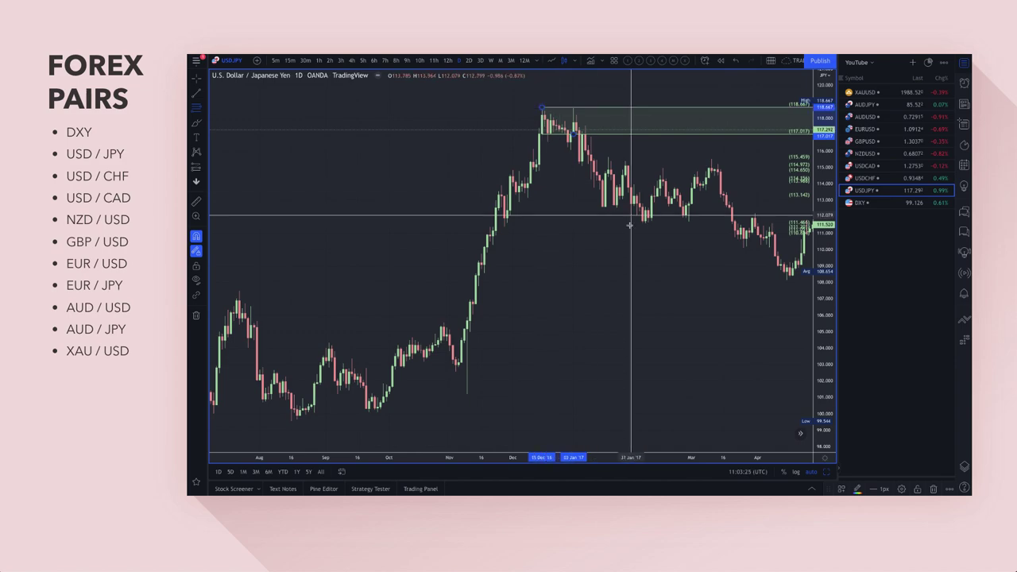
left_click(843, 487)
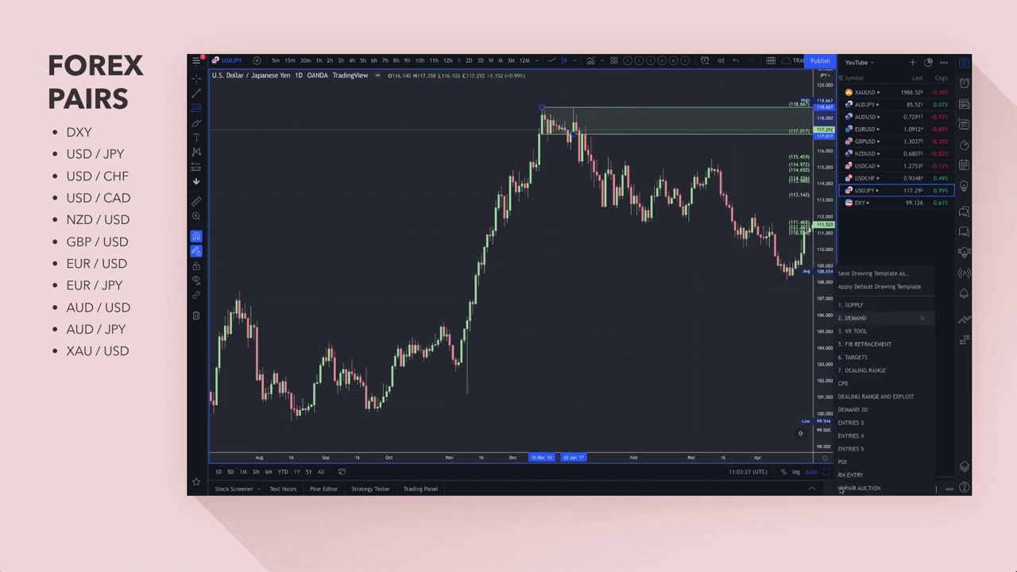
left_click(855, 305)
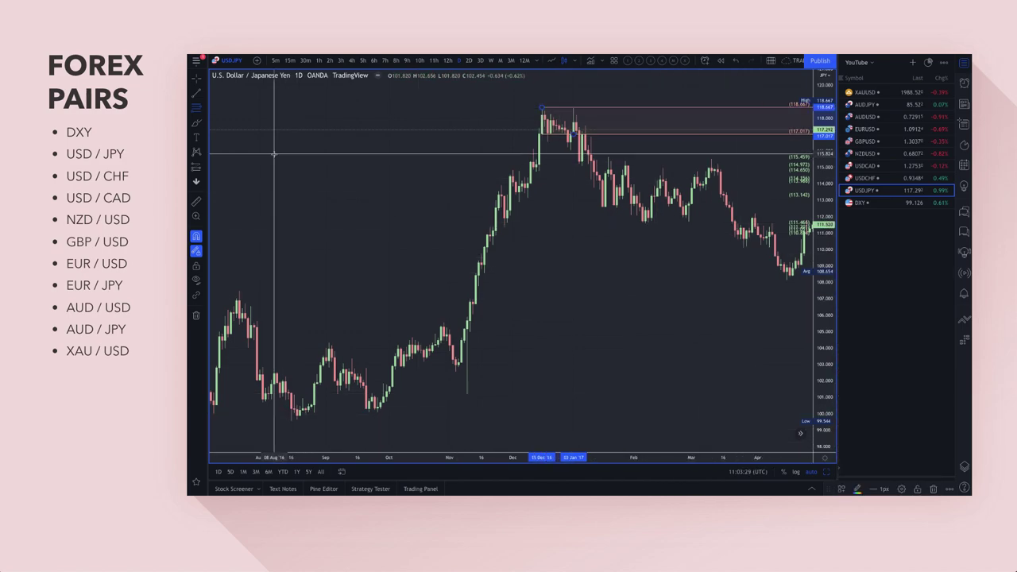
left_click_drag(573, 101, 579, 105)
Examine USDJPY's price action from the 2017 supply zone through to the latest candles and the projected path
scroll(678, 146, "down", 10)
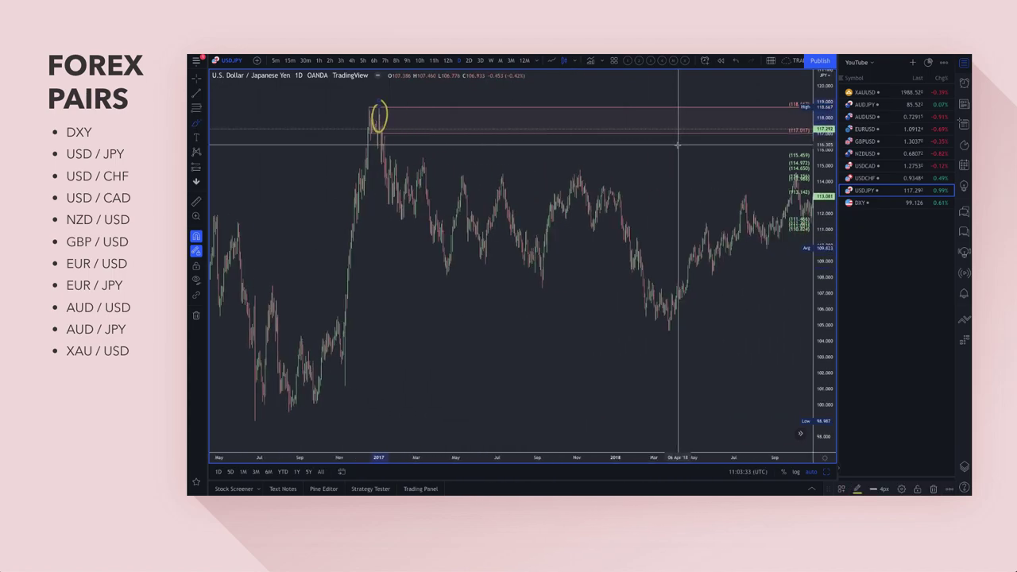
scroll(678, 146, "down", 5)
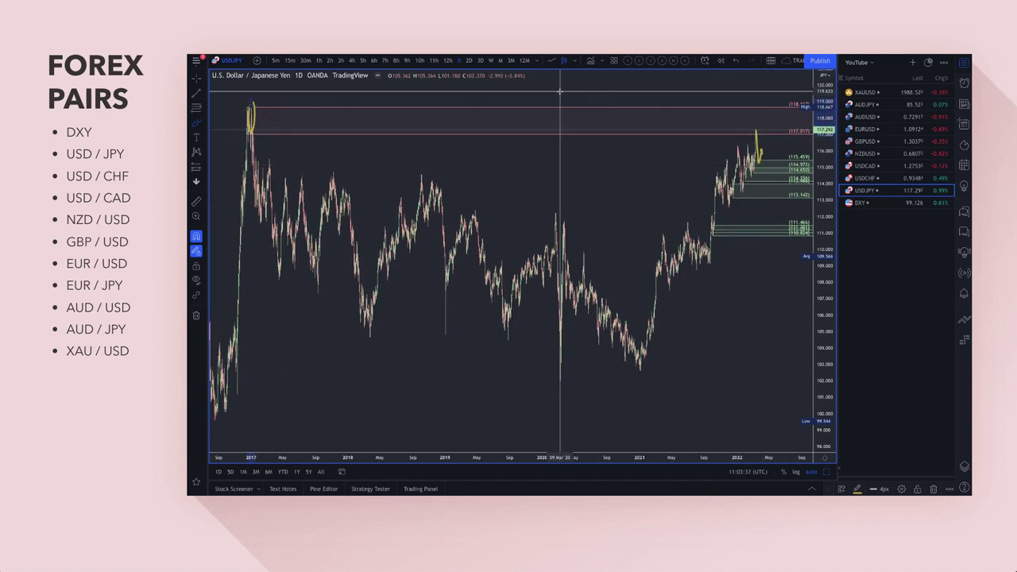
scroll(431, 168, "left", 5)
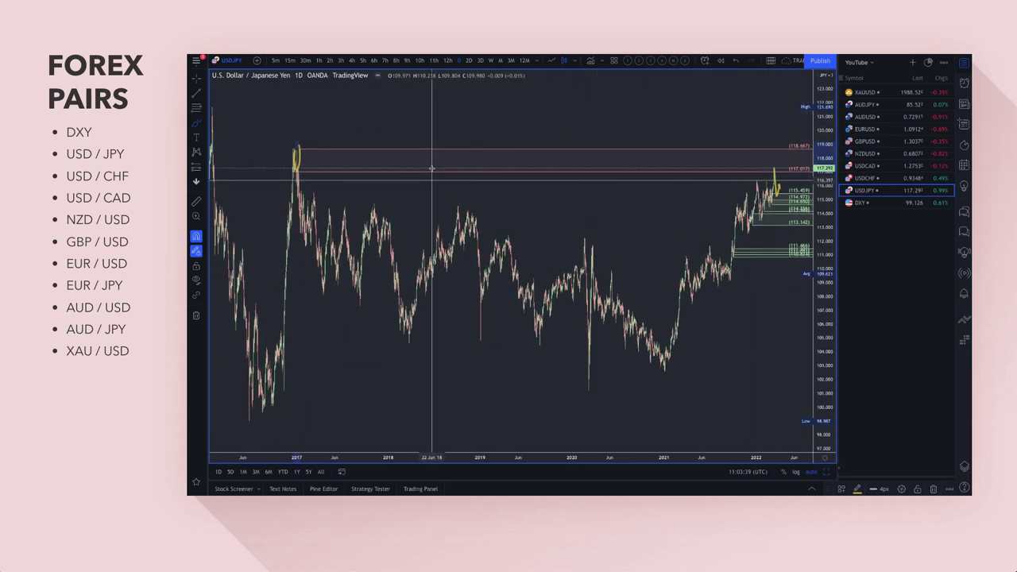
scroll(494, 192, "up", 2)
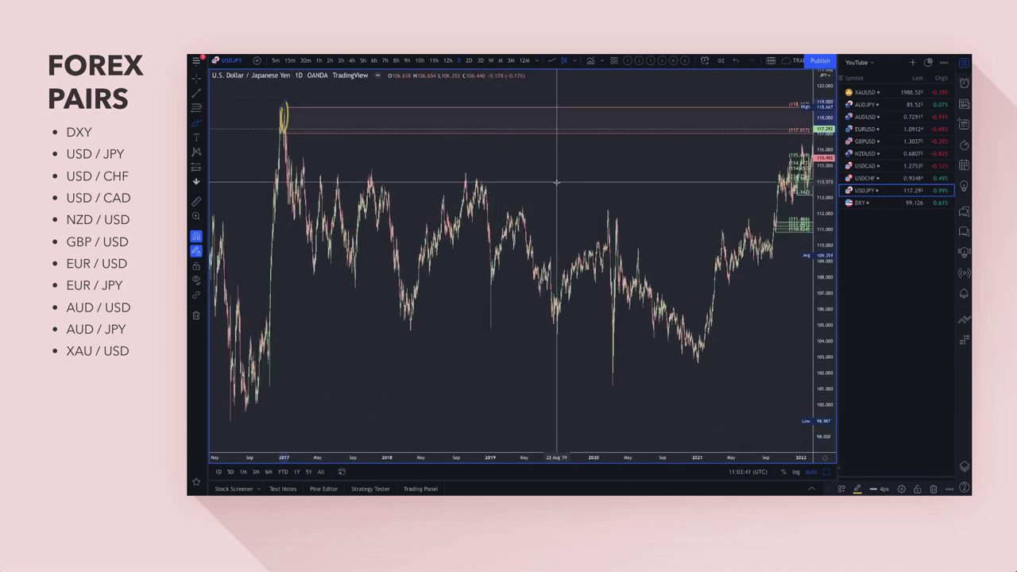
scroll(585, 161, "up", 4)
scroll(585, 161, "up", 3)
scroll(663, 164, "right", 4)
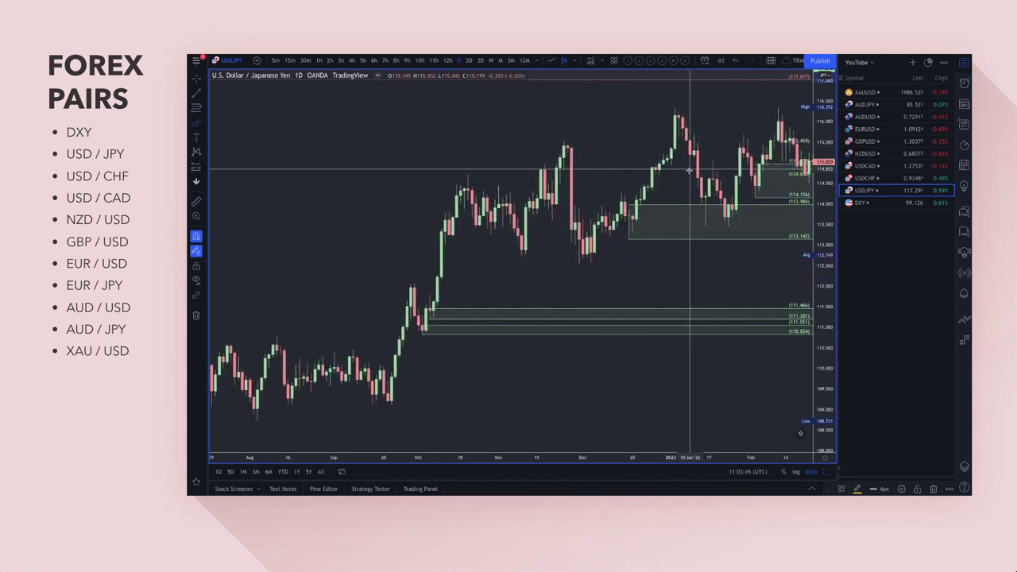
scroll(688, 170, "right", 5)
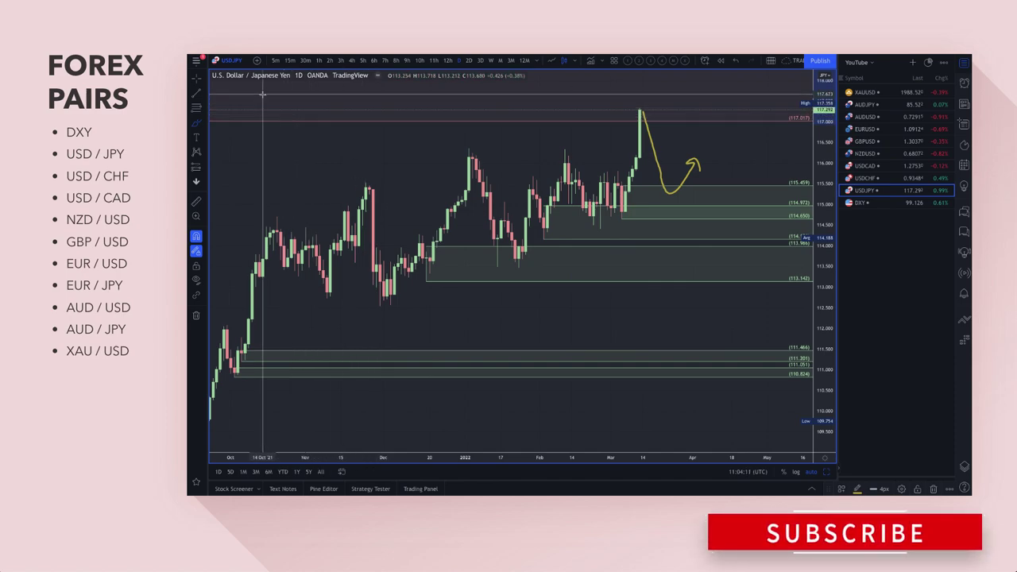
Brush a long rising arrow beneath the USDJPY candles, from about 112.000 in December up to about 114.650 in mid-March
left_click_drag(235, 119, 236, 92)
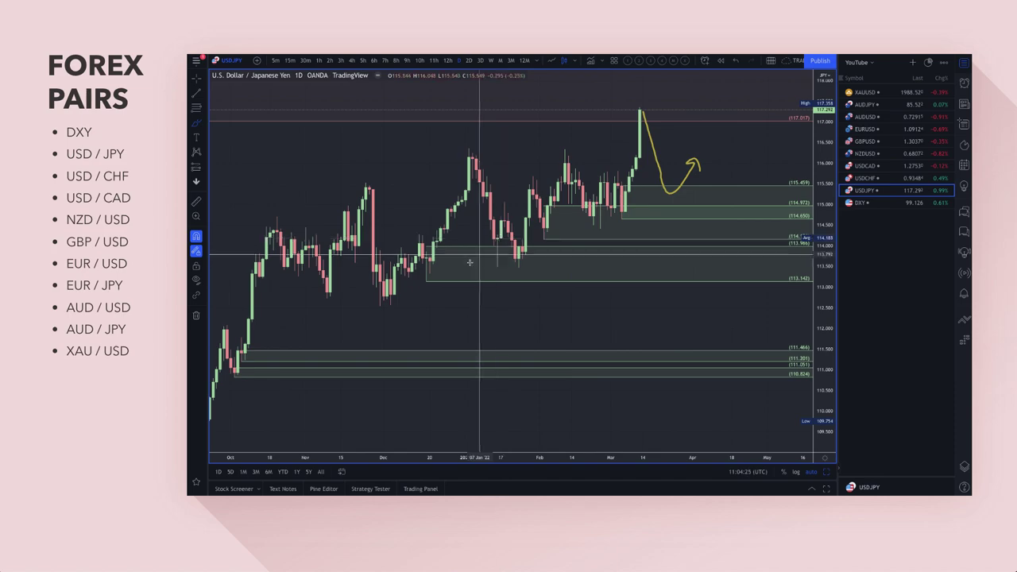
left_click_drag(410, 325, 640, 218)
left_click_drag(613, 227, 640, 235)
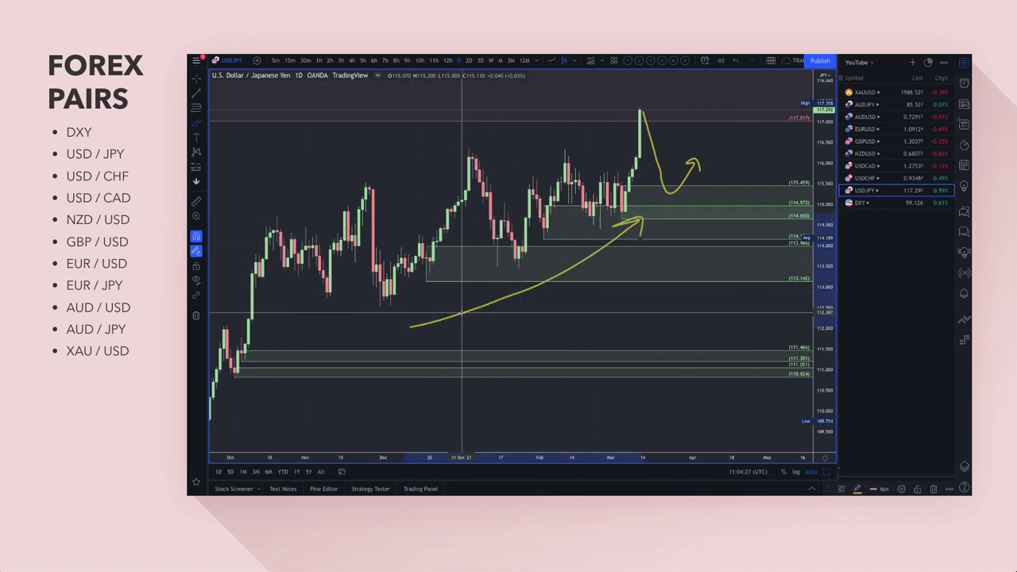
Brush a second long rising arrow beneath the USDJPY candles, from about 108.700 in mid-August up to about 112.600 in early February
scroll(461, 314, "down", 3)
left_click_drag(395, 408, 696, 272)
left_click_drag(678, 275, 697, 291)
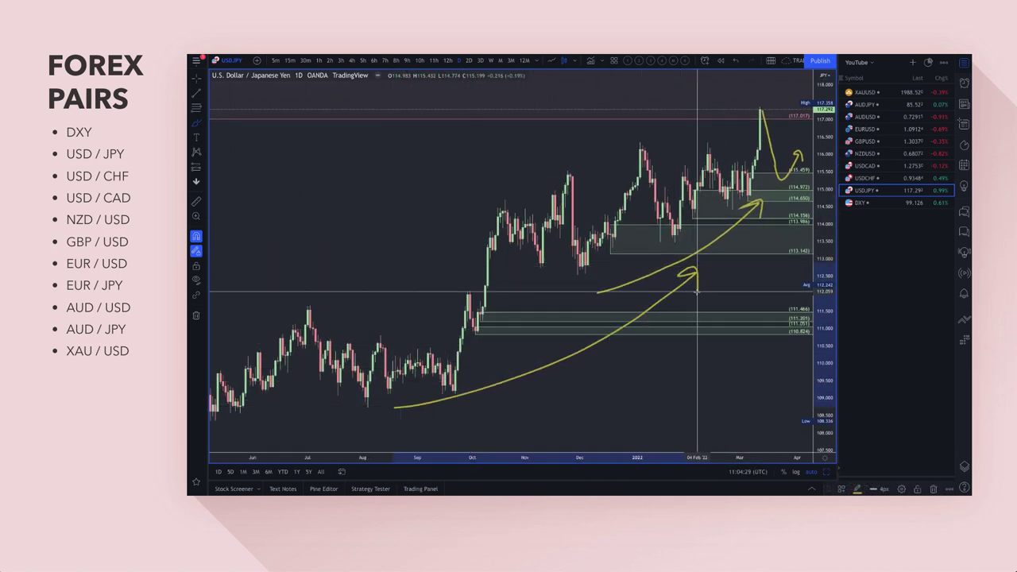
Brush a short falling stroke on USDJPY, starting just above the latest high
scroll(696, 293, "up", 5)
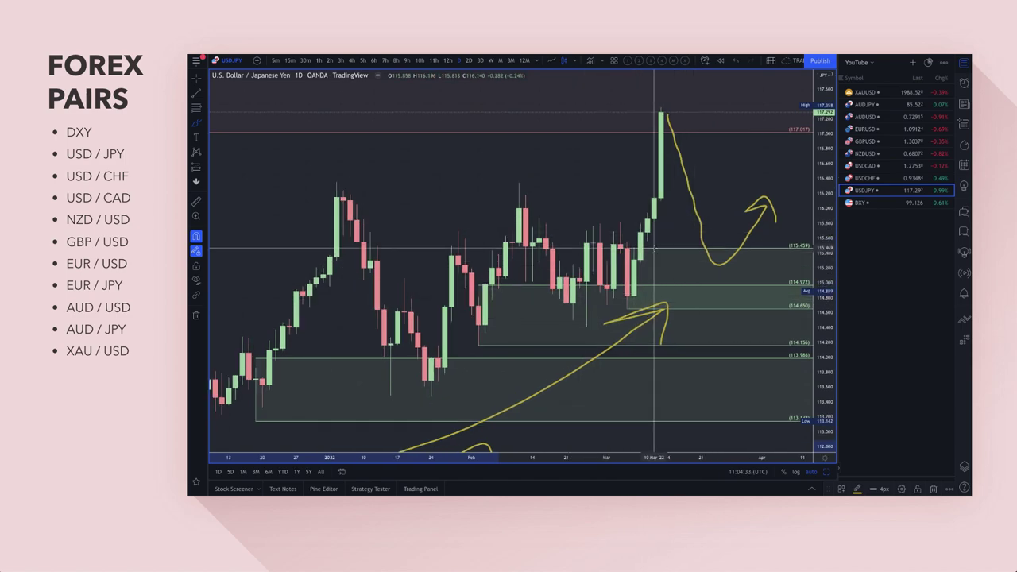
scroll(656, 256, "down", 5)
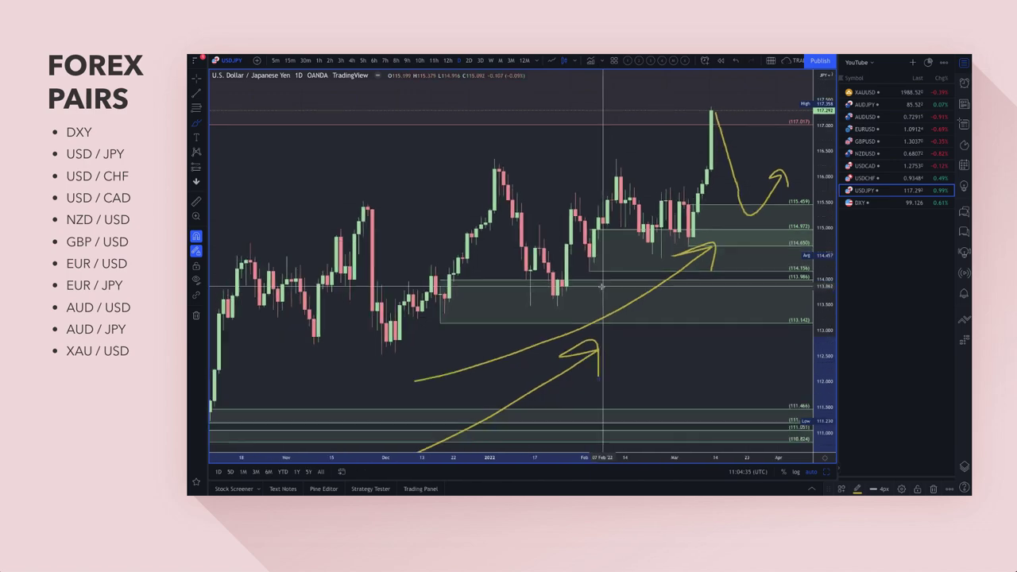
scroll(685, 241, "up", 5)
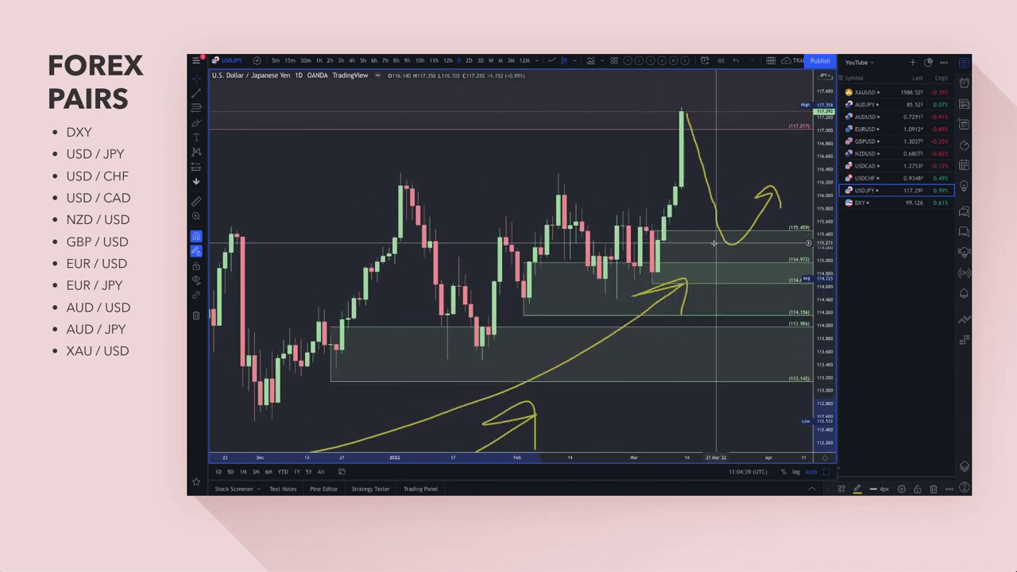
scroll(705, 244, "right", 2)
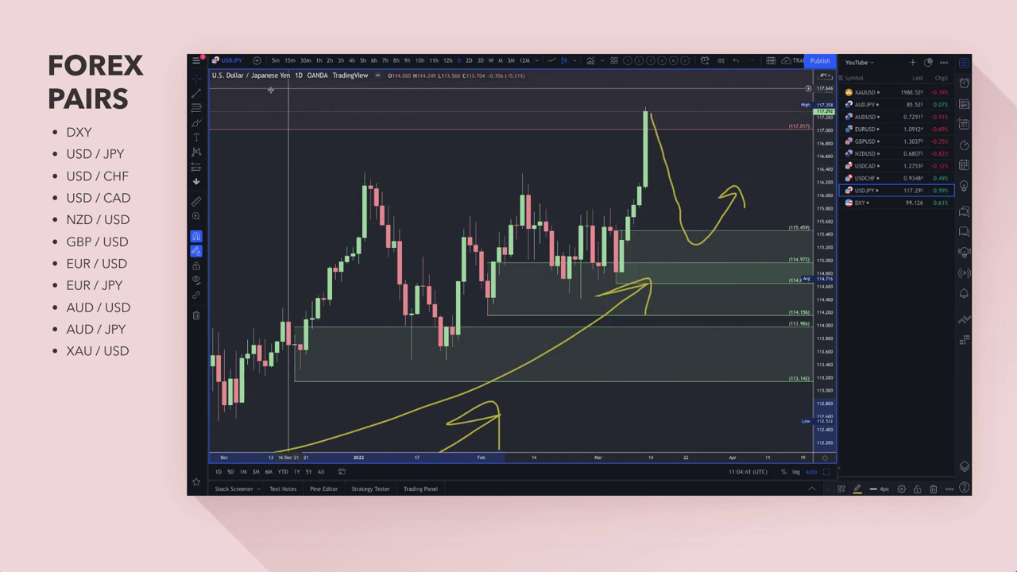
left_click(196, 122)
mouse_move(656, 101)
left_mouse_down()
mouse_move(677, 158)
mouse_move(696, 151)
left_mouse_up()
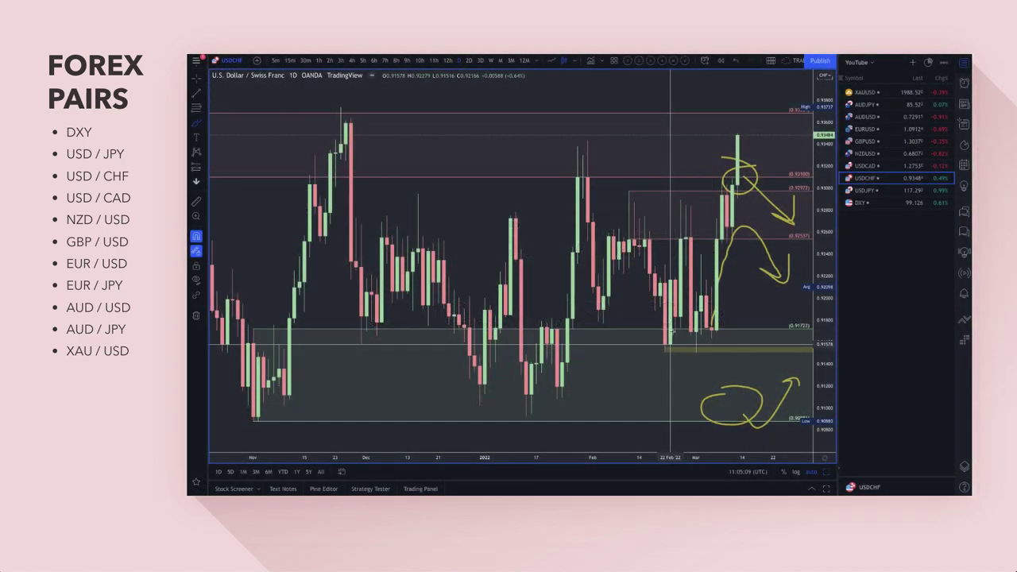
On USDCHF, brush circles around the late-February low inside the demand zone and around the latest high
mouse_move(660, 332)
left_mouse_down()
mouse_move(675, 343)
mouse_move(660, 338)
left_mouse_up()
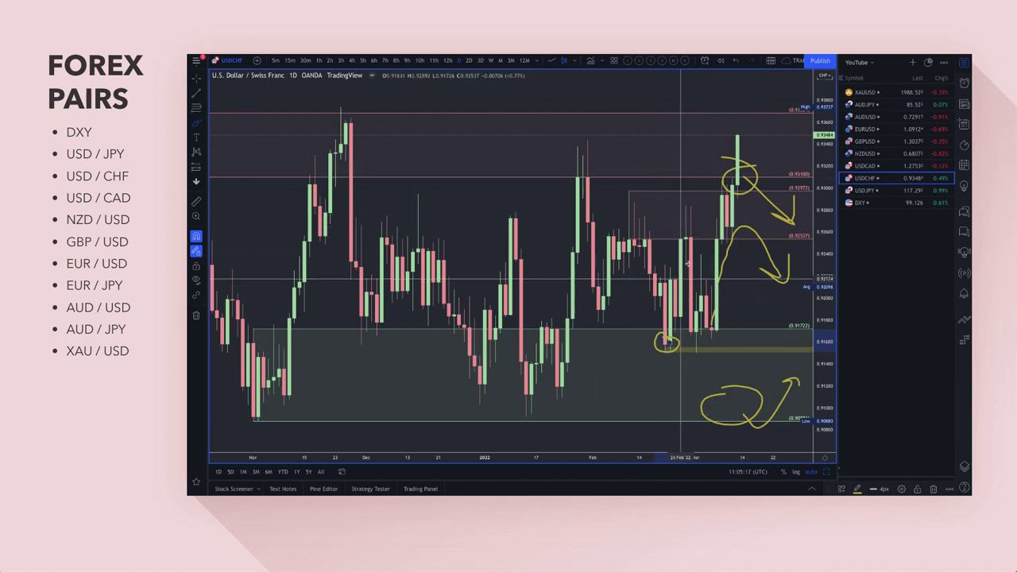
mouse_move(747, 124)
left_mouse_down()
mouse_move(725, 141)
mouse_move(751, 129)
left_mouse_up()
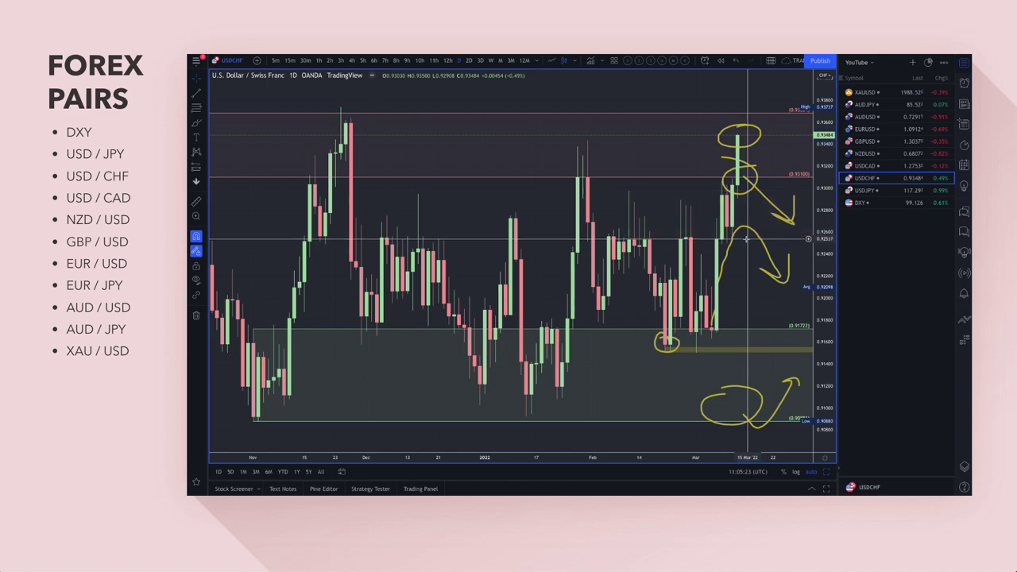
Delete all the brush drawings from the USDCHF chart, keeping the rectangle and the Fib Retracement zones
scroll(731, 222, "up", 5)
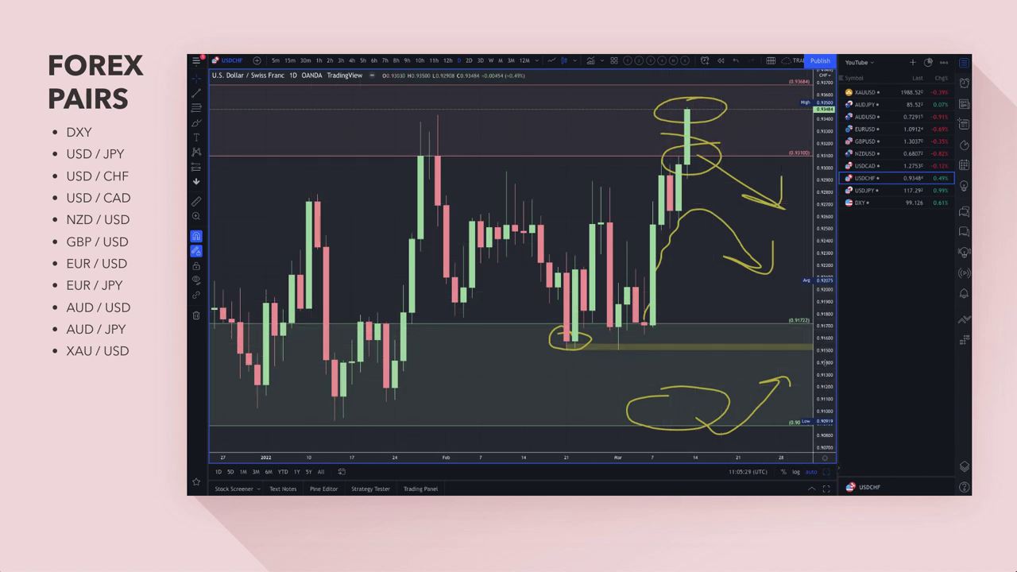
left_click(965, 464)
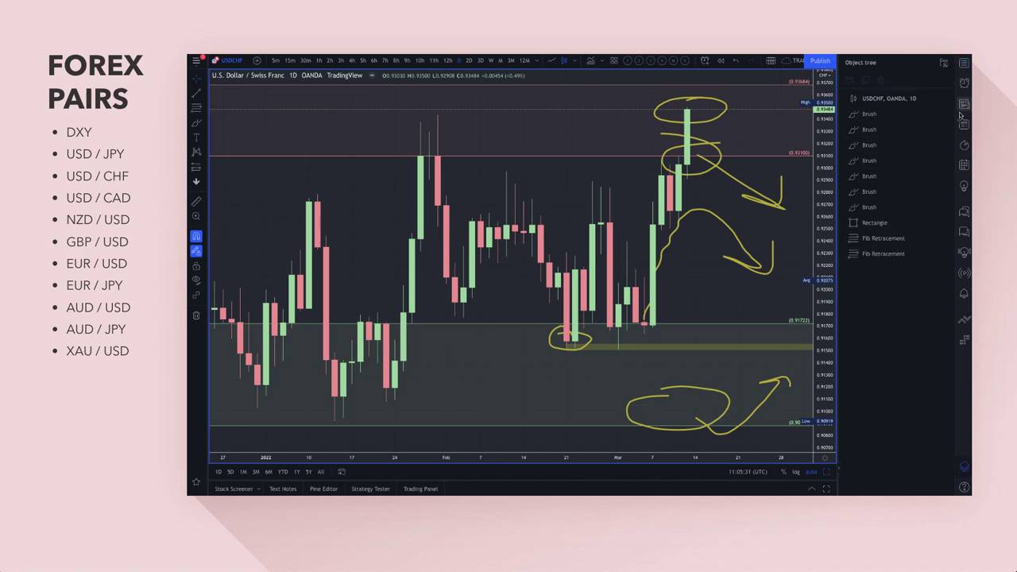
left_click(947, 115)
left_click(948, 115)
left_click(947, 115)
left_click(947, 115)
left_click(948, 115)
left_click(948, 115)
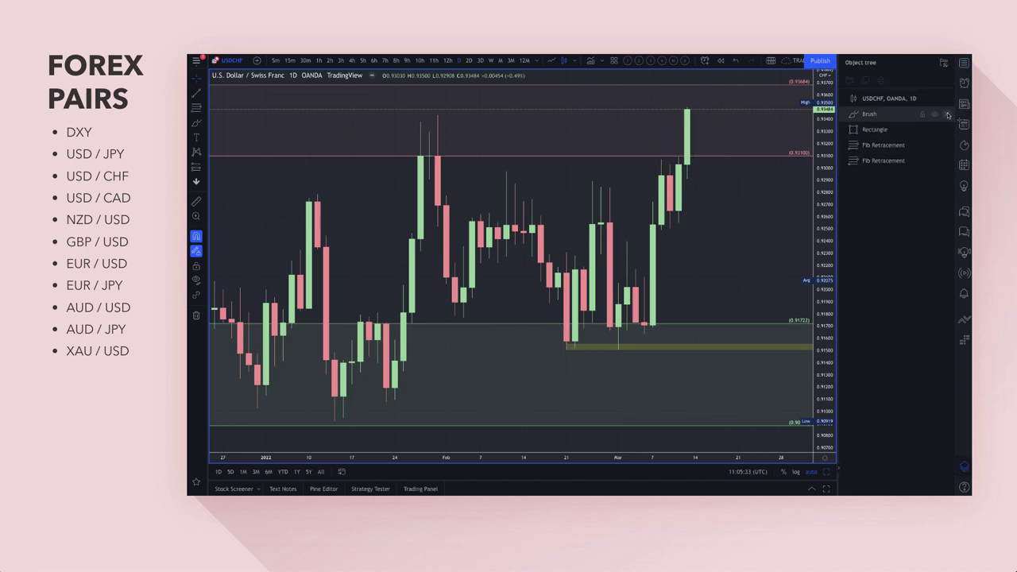
left_click(947, 116)
Draw a Fib Retracement zone on USDCHF's 9 March candle from 0.92937 down to 0.92503 and apply the DEMAND template
left_click(196, 107)
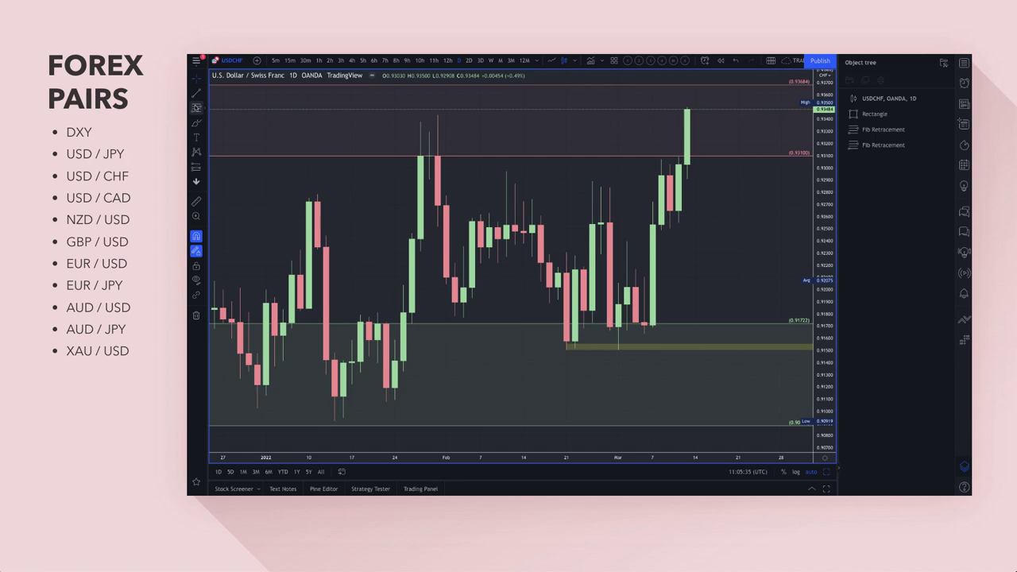
left_click(669, 176)
left_click(670, 227)
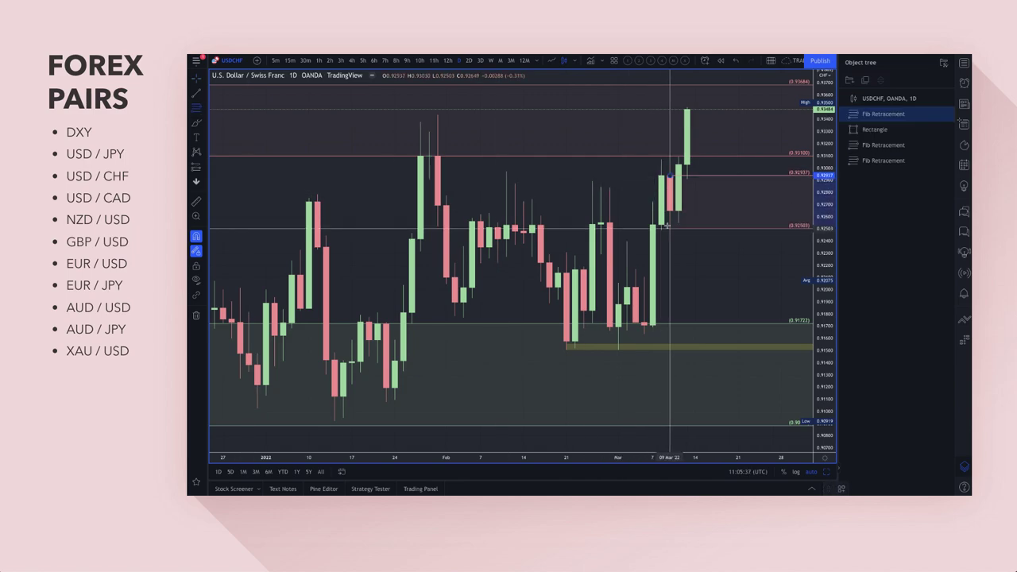
left_click(843, 489)
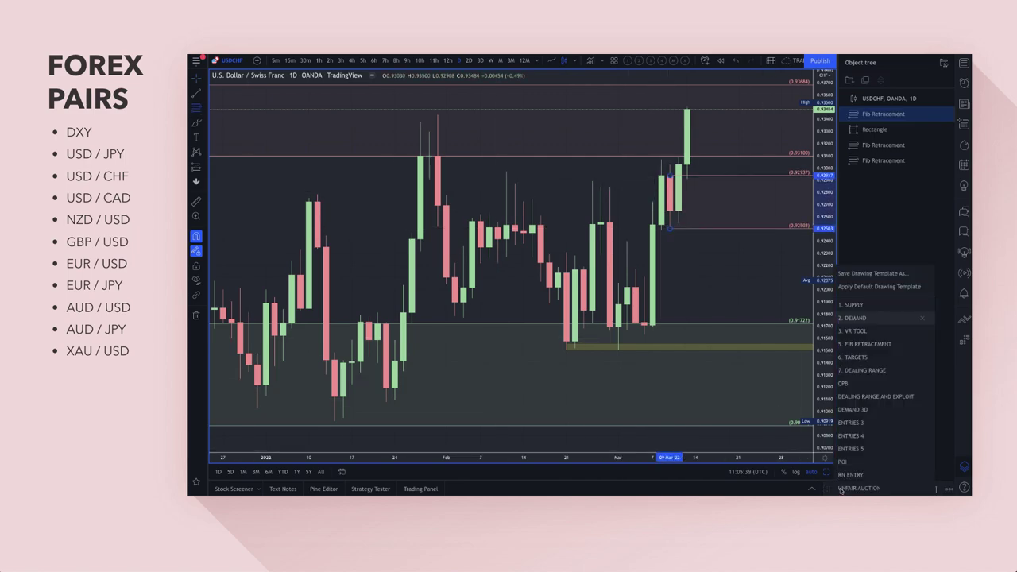
left_click(872, 319)
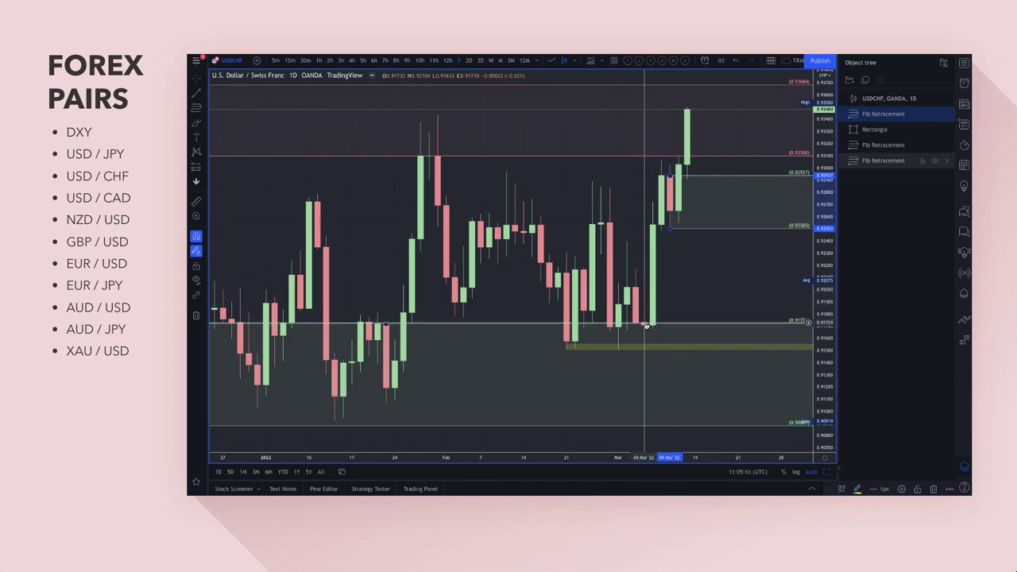
Brush a projected path from the latest USDCHF high down into the 0.92937–0.92503 demand zone, turning back up into an arrow
scroll(646, 325, "down", 3)
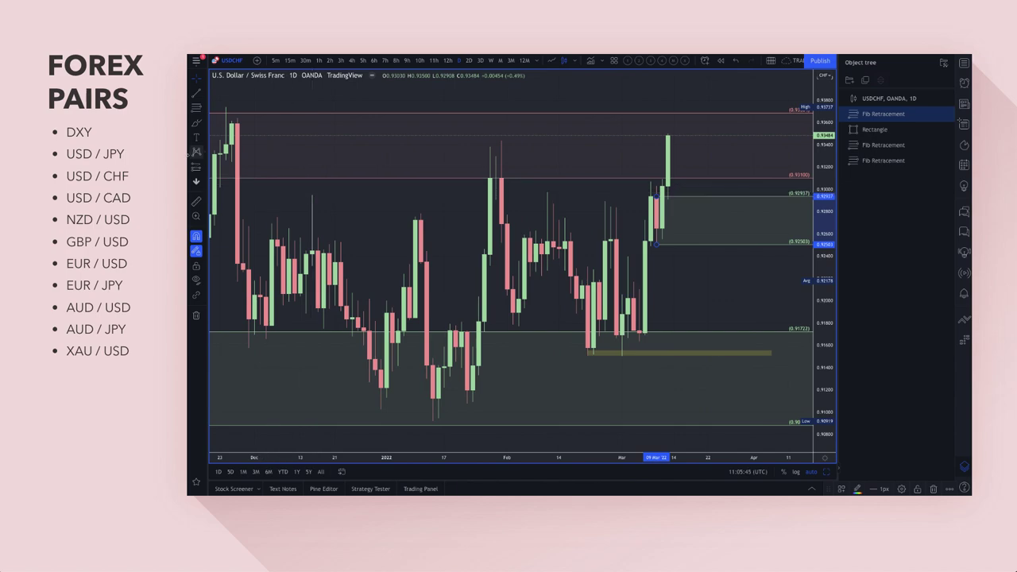
left_click(196, 124)
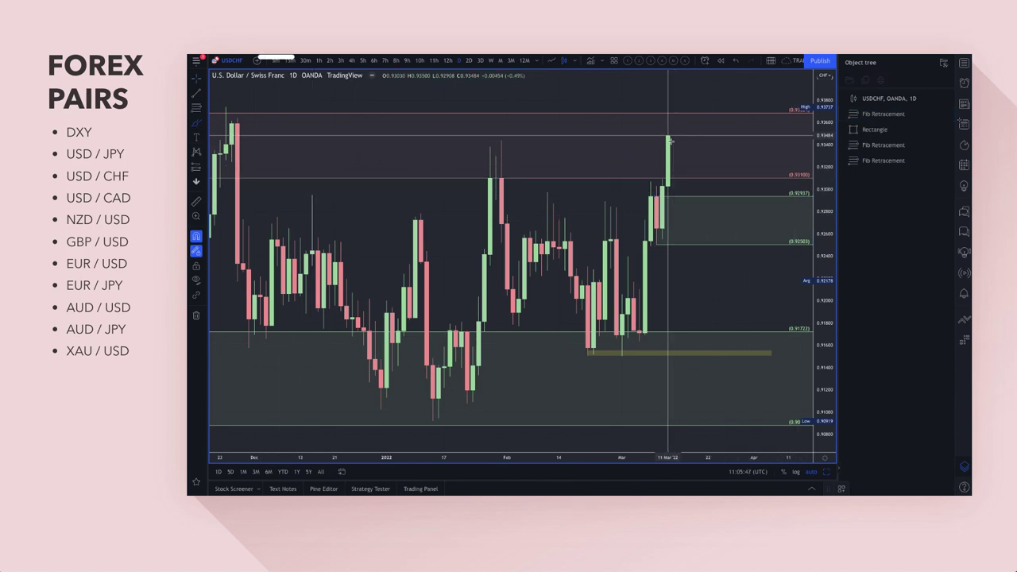
mouse_move(669, 136)
left_mouse_down()
mouse_move(708, 233)
mouse_move(764, 173)
left_mouse_up()
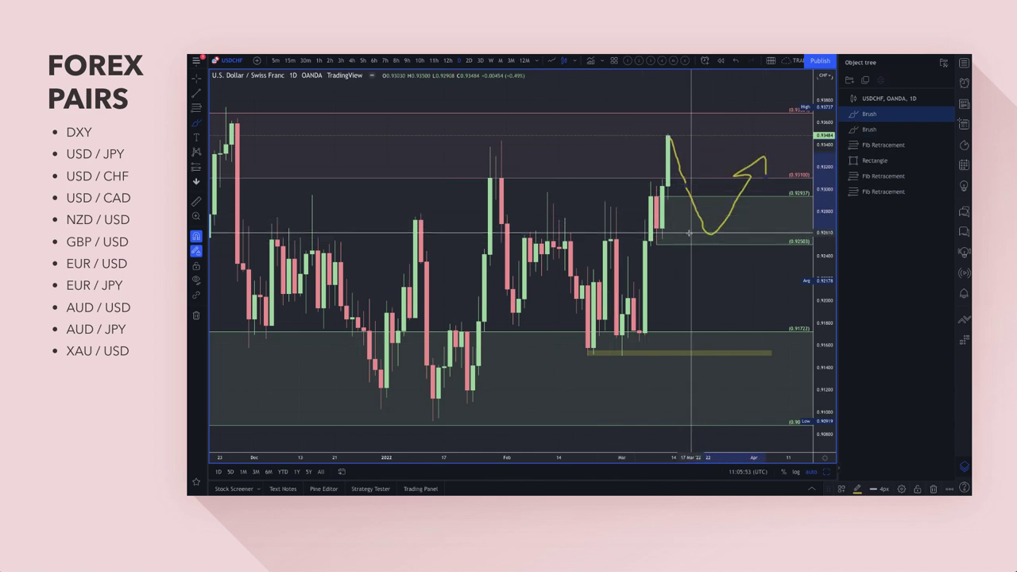
Brush a circle around the latest USDCHF high and a line leading back to the late-September 2021 peak
scroll(670, 170, "up", 5)
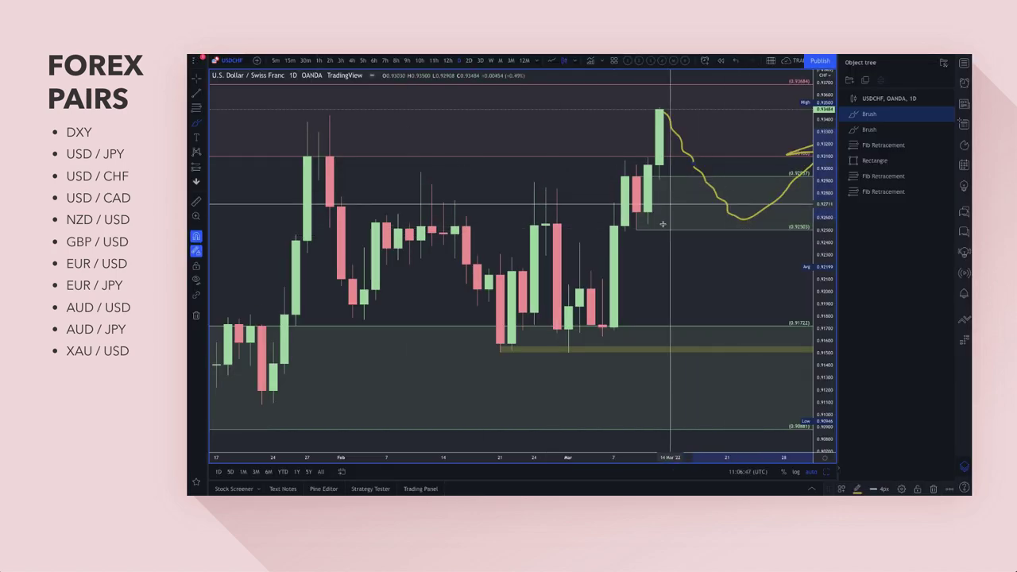
scroll(727, 238, "down", 3)
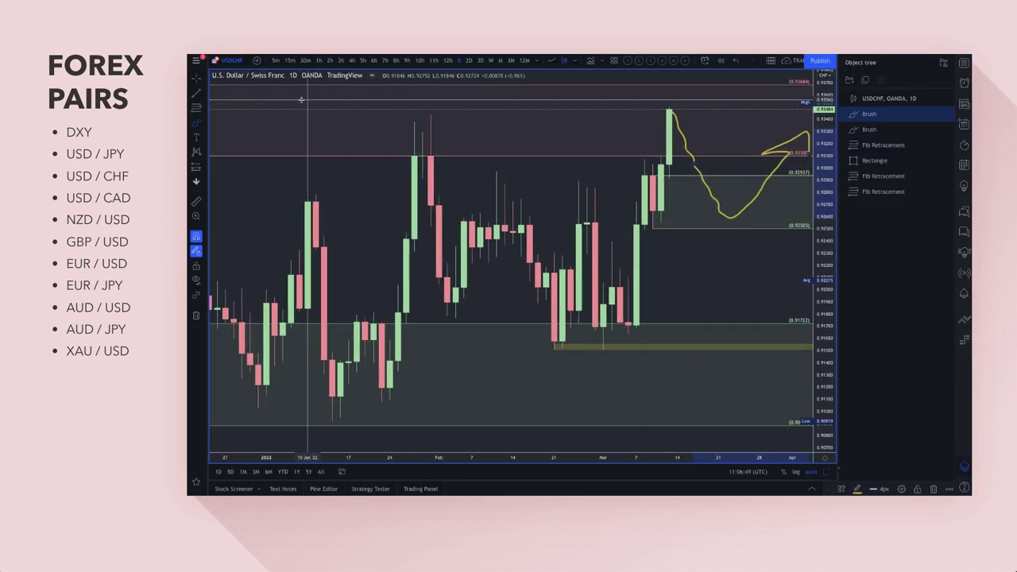
left_click(190, 125)
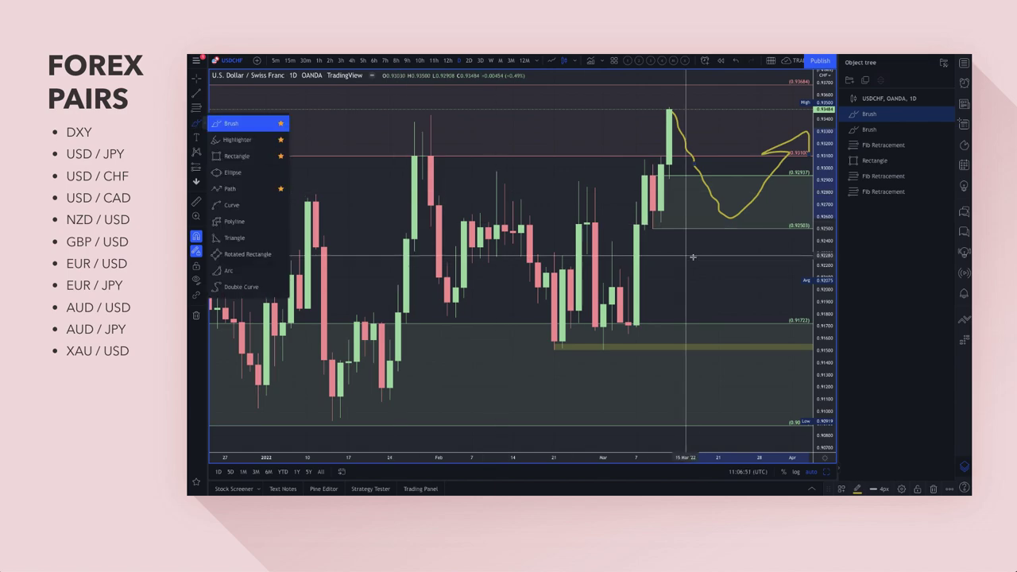
scroll(690, 253, "down", 3)
scroll(706, 253, "down", 5)
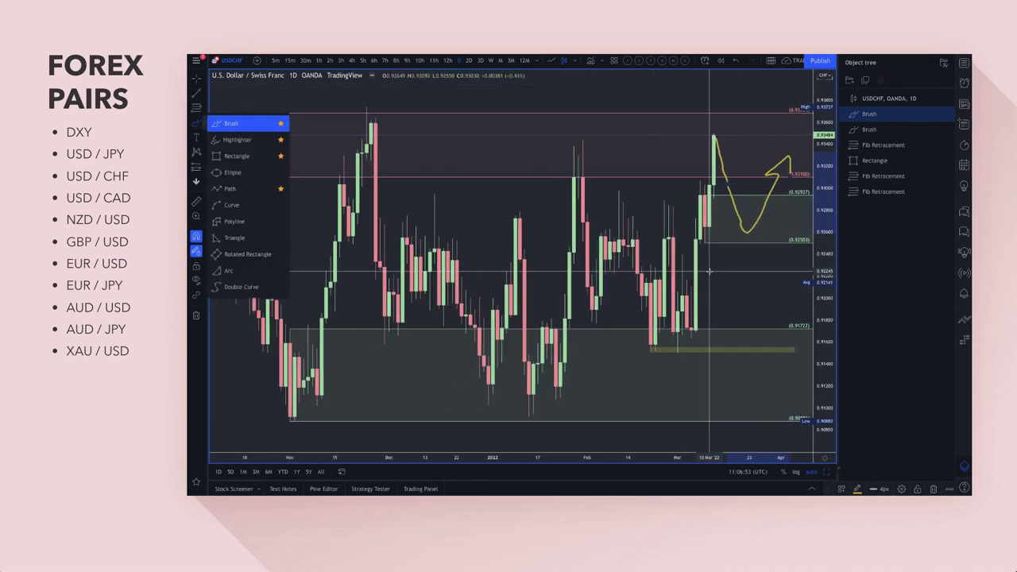
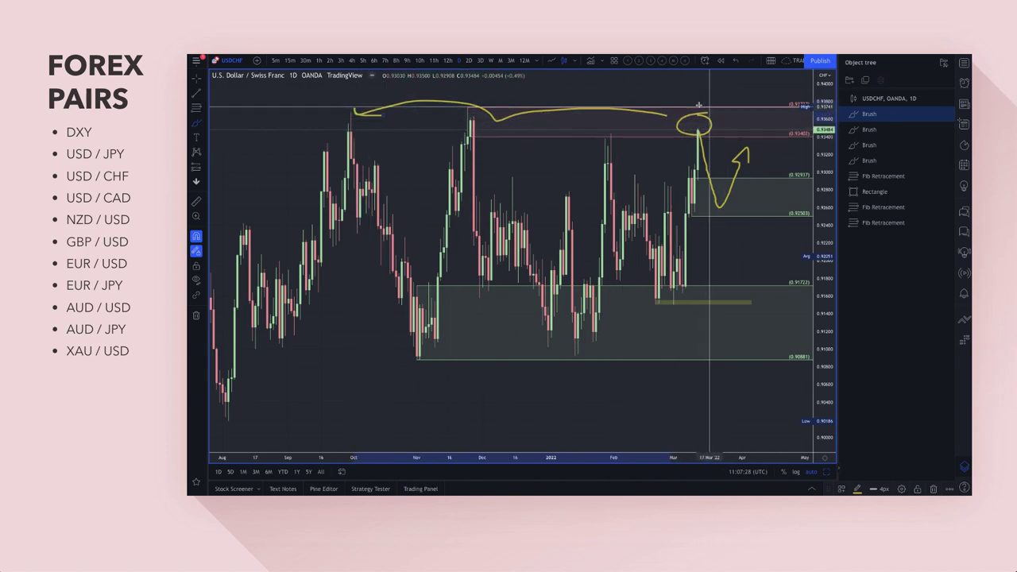
left_click_drag(698, 130, 703, 119)
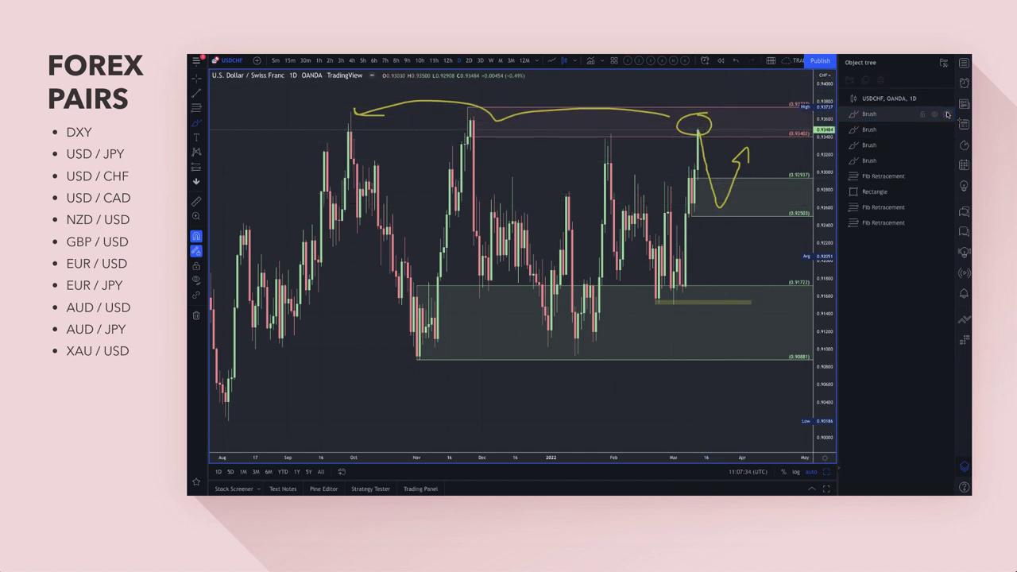
Brush circles around USDCHF's late-September, late-November and late-January peaks, and delete those circles
left_click(196, 126)
left_click(229, 123)
left_click_drag(334, 102, 354, 132)
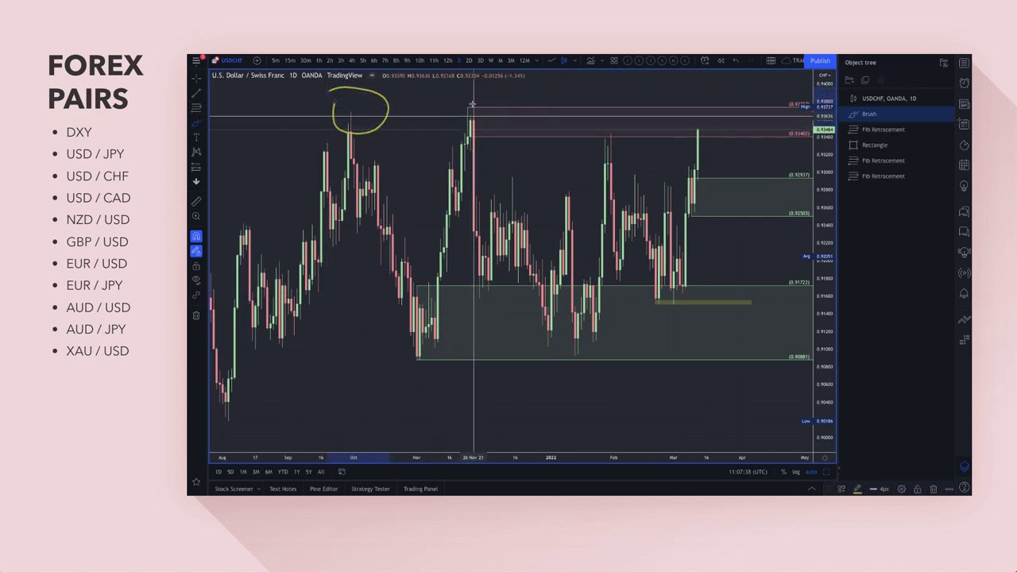
left_click_drag(472, 104, 472, 109)
left_click_drag(610, 124, 586, 126)
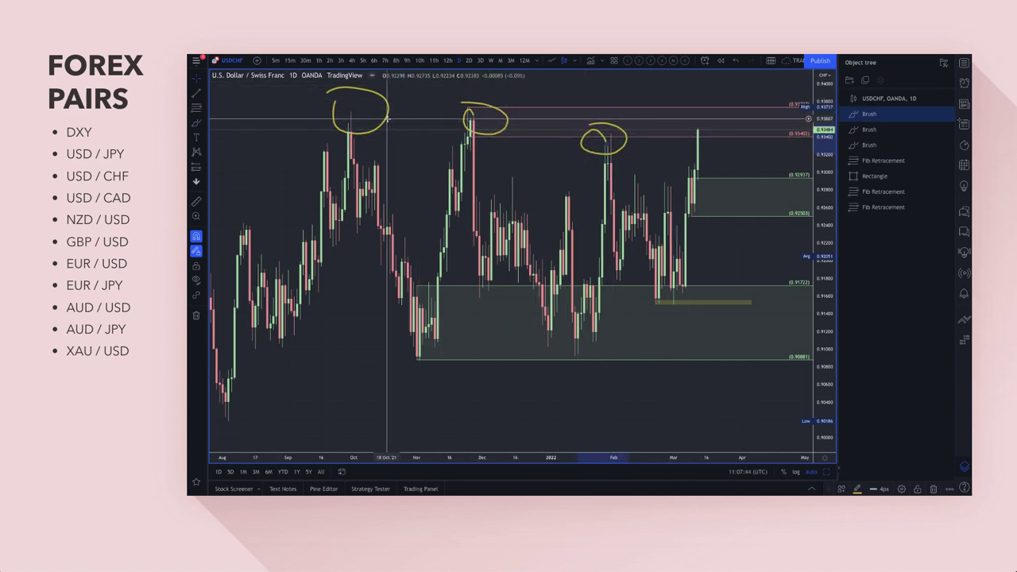
key("Delete")
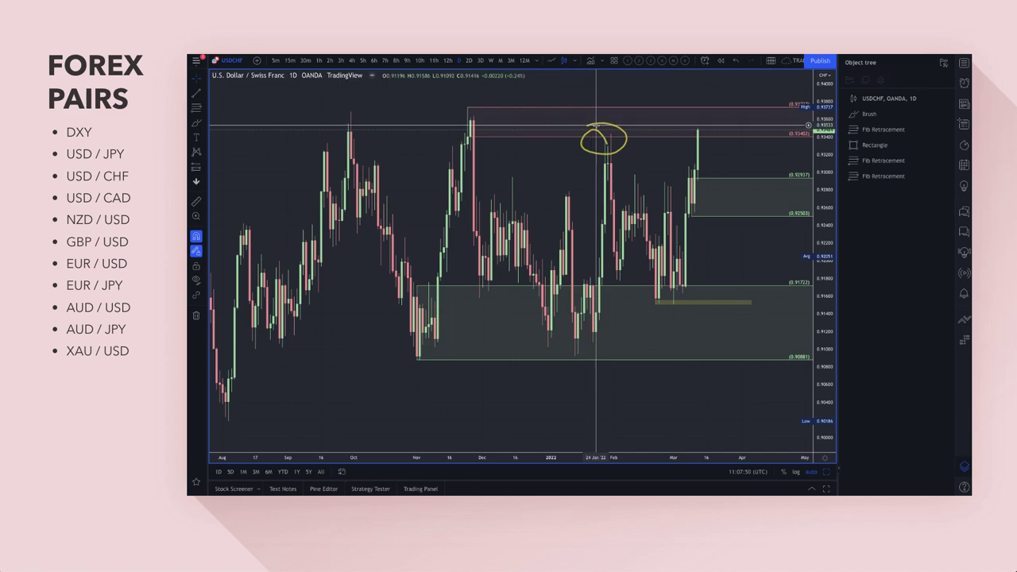
key("Delete")
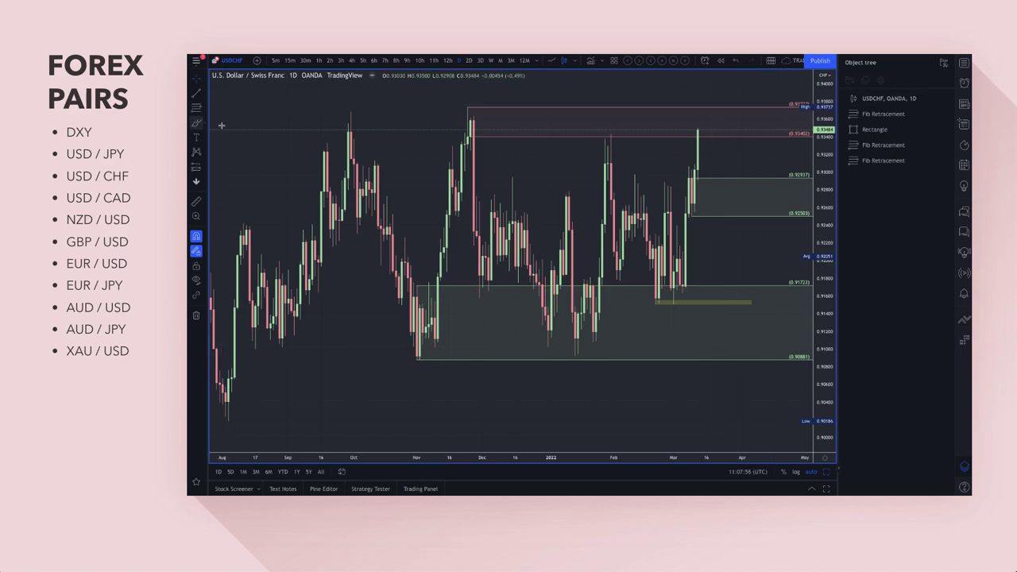
Mark USDCHF's late-September, late-November and late-January peaks with brushed circles and a falling stroke or arrow from each
left_click_drag(359, 111, 409, 276)
mouse_move(477, 127)
left_mouse_down()
mouse_move(455, 98)
mouse_move(482, 130)
mouse_move(515, 243)
mouse_move(522, 226)
left_mouse_up()
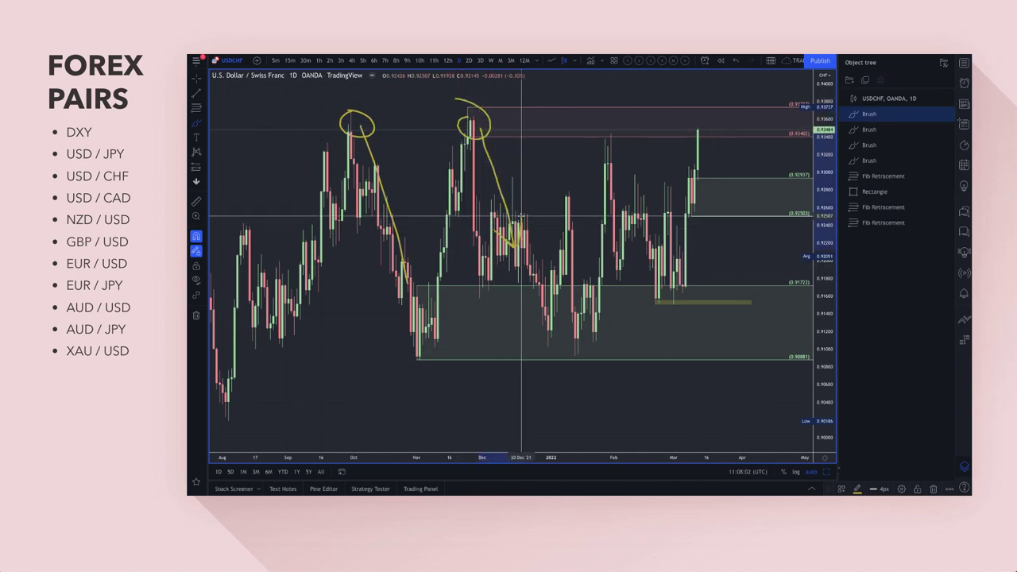
mouse_move(604, 121)
left_mouse_down()
mouse_move(636, 254)
mouse_move(644, 248)
left_mouse_up()
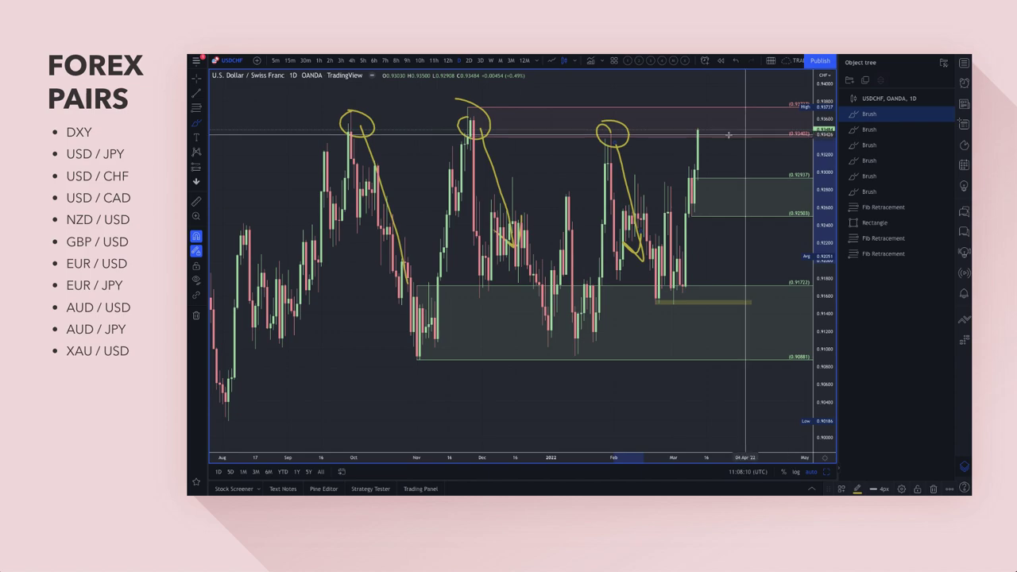
Delete the most recent brush annotations from the USDCHF chart
left_click(947, 117)
left_click(947, 116)
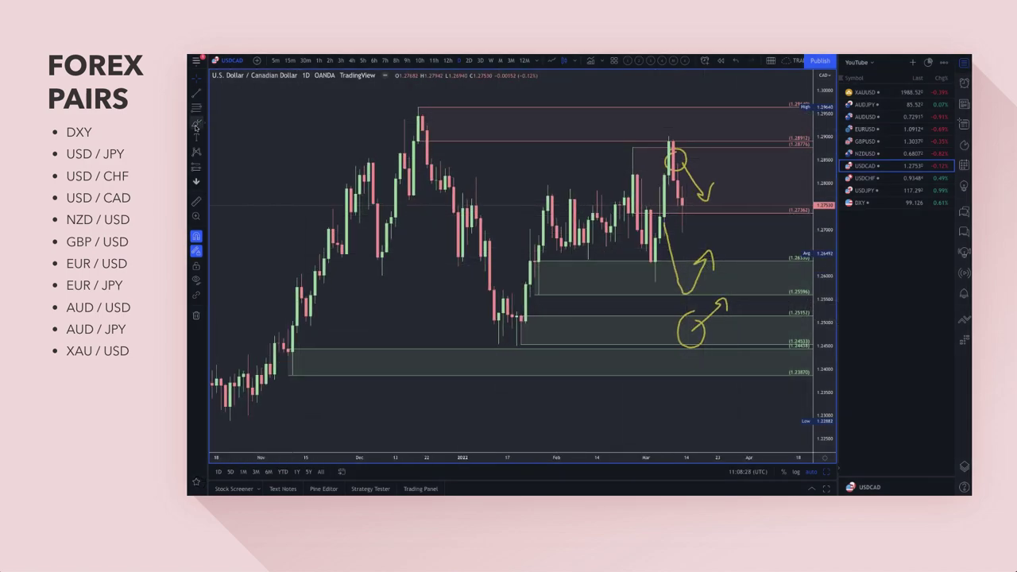
On USDCAD, brush two upward arrows from about 1.2915 to 1.3010 above the late-October and early-November candles
left_click(279, 129)
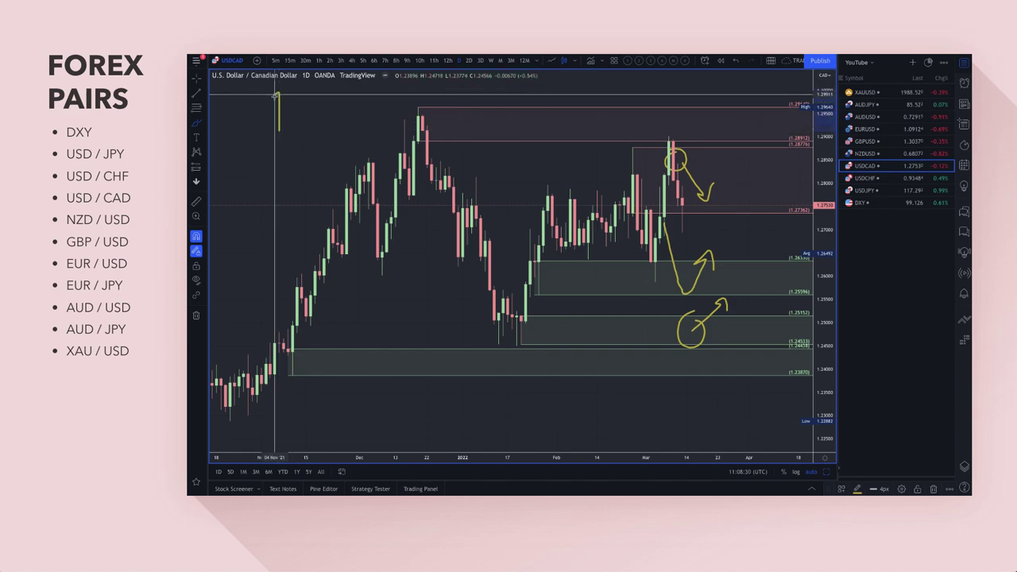
mouse_move(275, 95)
left_mouse_down()
mouse_move(286, 100)
mouse_move(236, 96)
left_mouse_up()
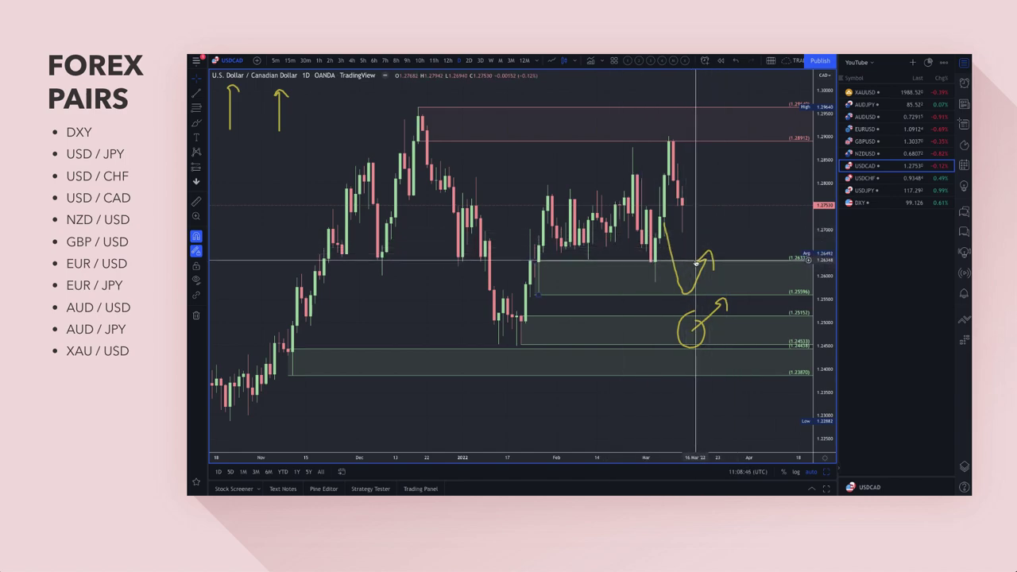
Raise the top of USDCAD's uppermost demand zone to 1.27432, and draw a rectangle from early November to mid-April between about 1.2597 and 1.2621
left_click_drag(537, 260, 652, 209)
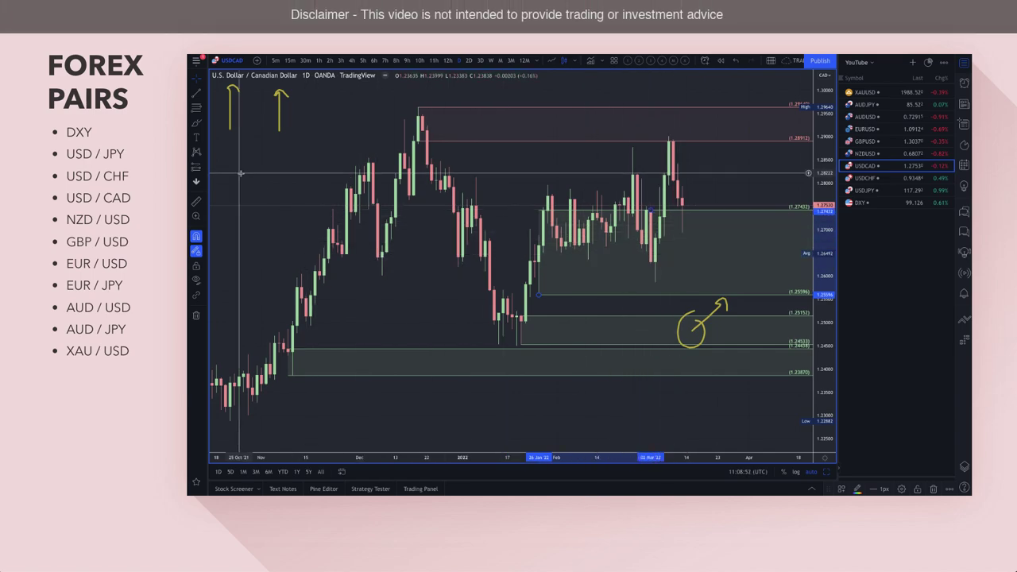
left_click(204, 124)
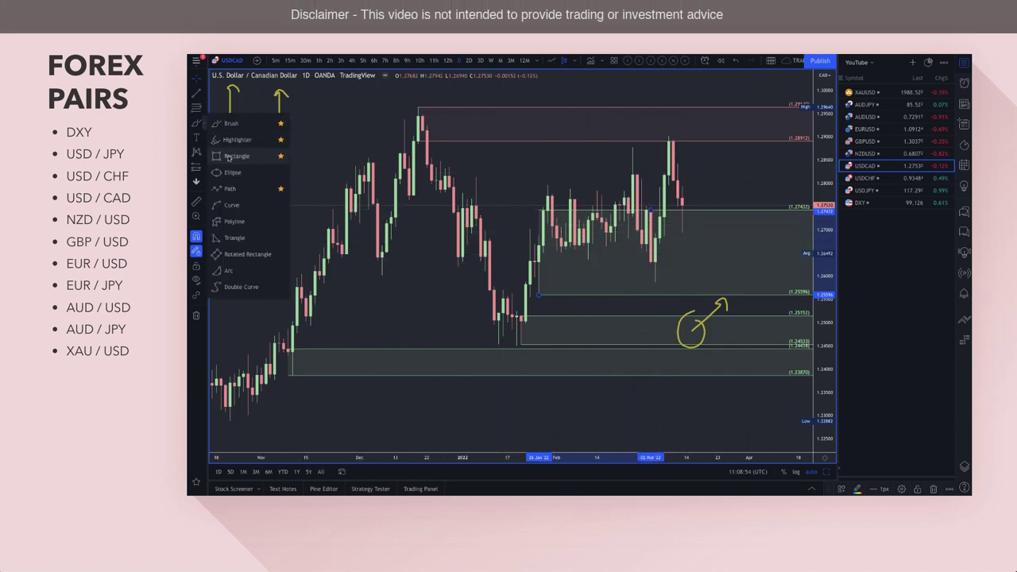
left_click(228, 157)
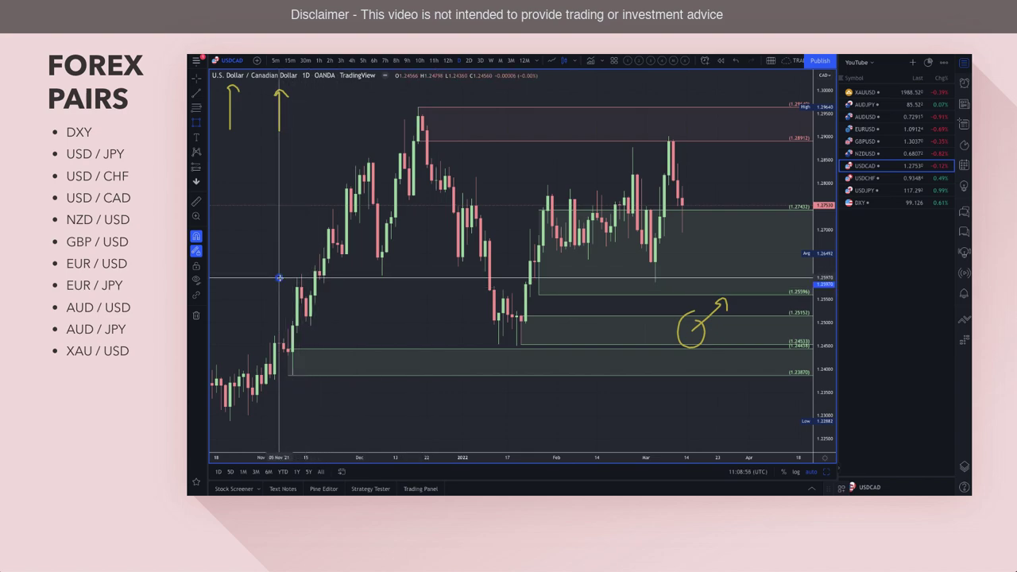
left_click_drag(279, 277, 793, 270)
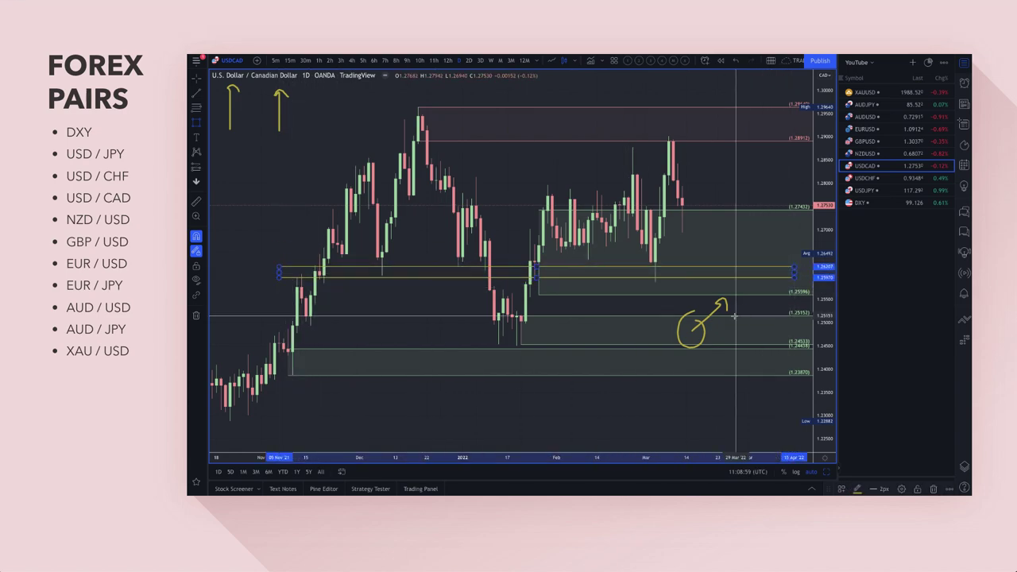
Apply the EQUAL HIGHS/LOWS drawing template to the new USDCAD rectangle
left_click(842, 488)
left_click(861, 475)
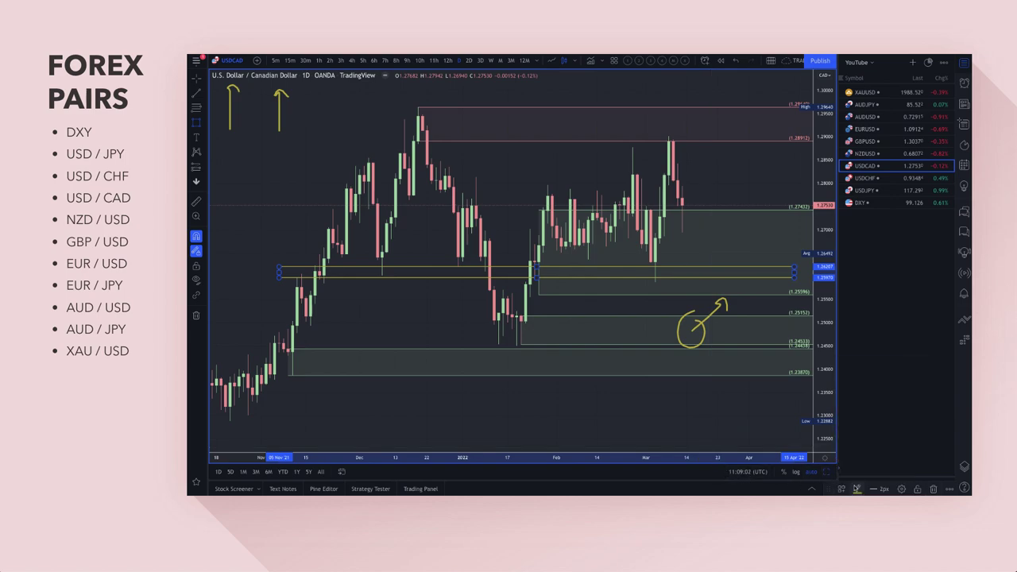
left_click(840, 490)
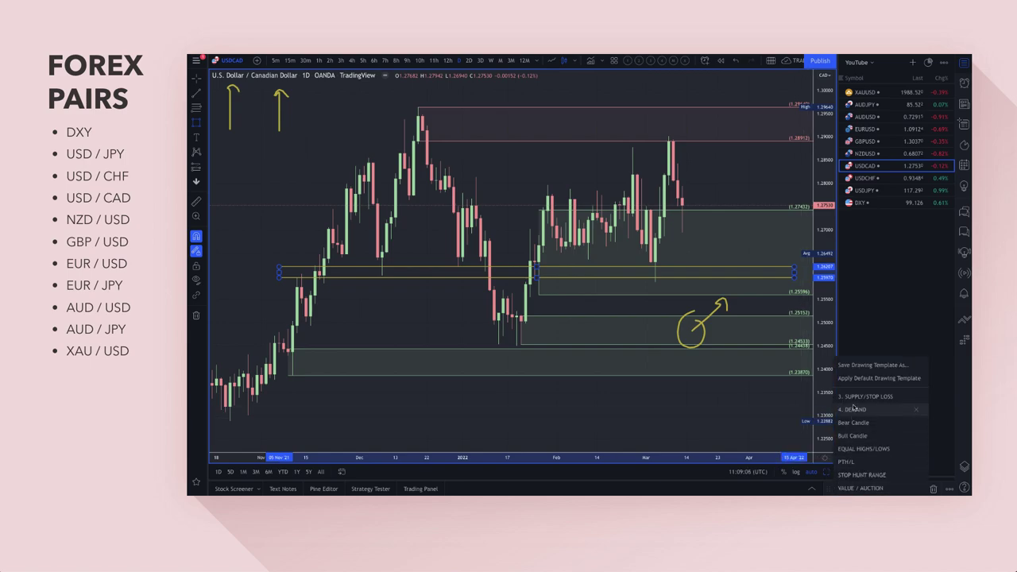
left_click(861, 487)
left_click(841, 490)
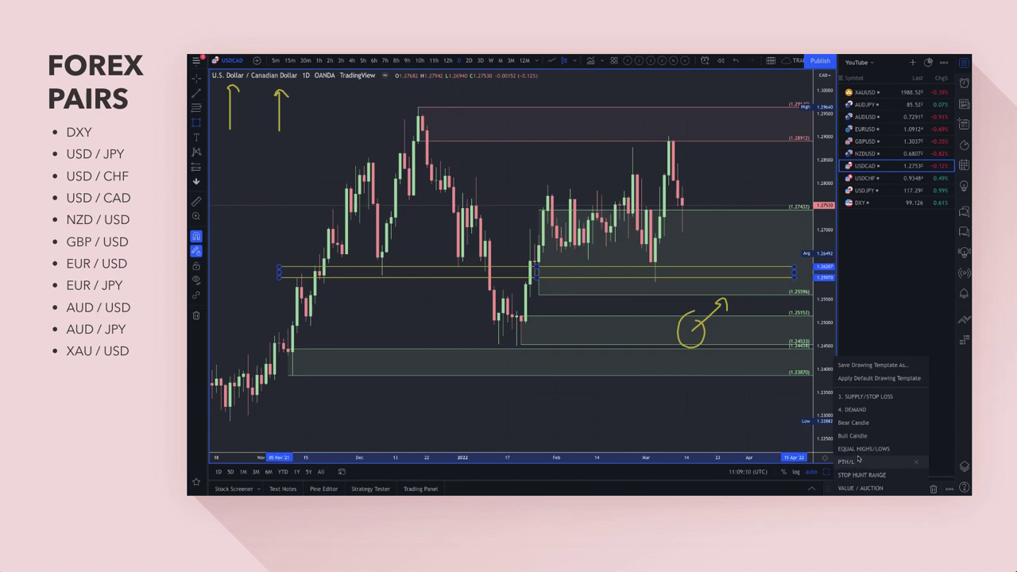
left_click(861, 449)
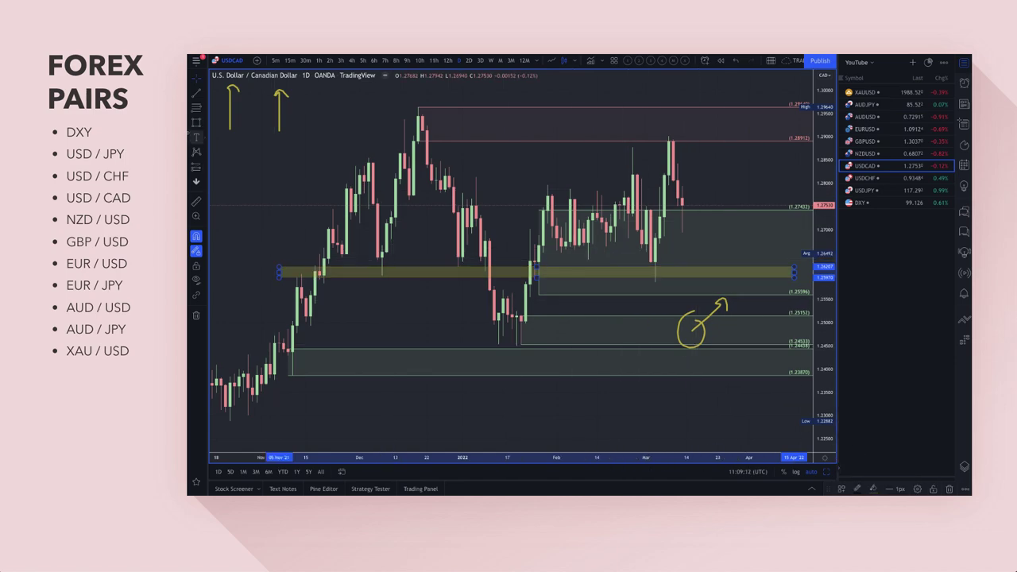
Brush USDCAD's early-March rally, a circle around its starting low, and a projected path dropping into the yellow band before rising as an arrow
left_click(205, 125)
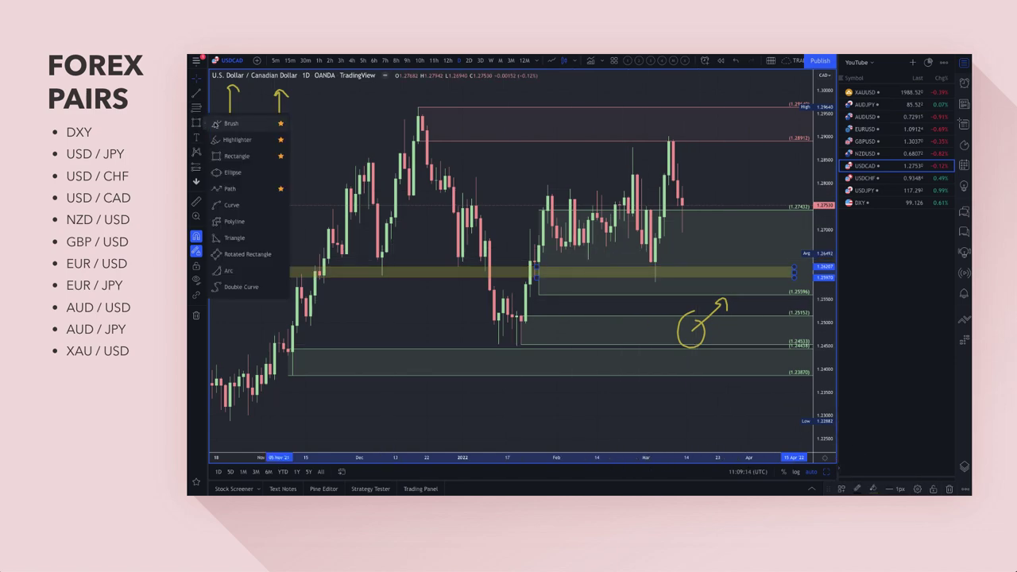
left_click(231, 124)
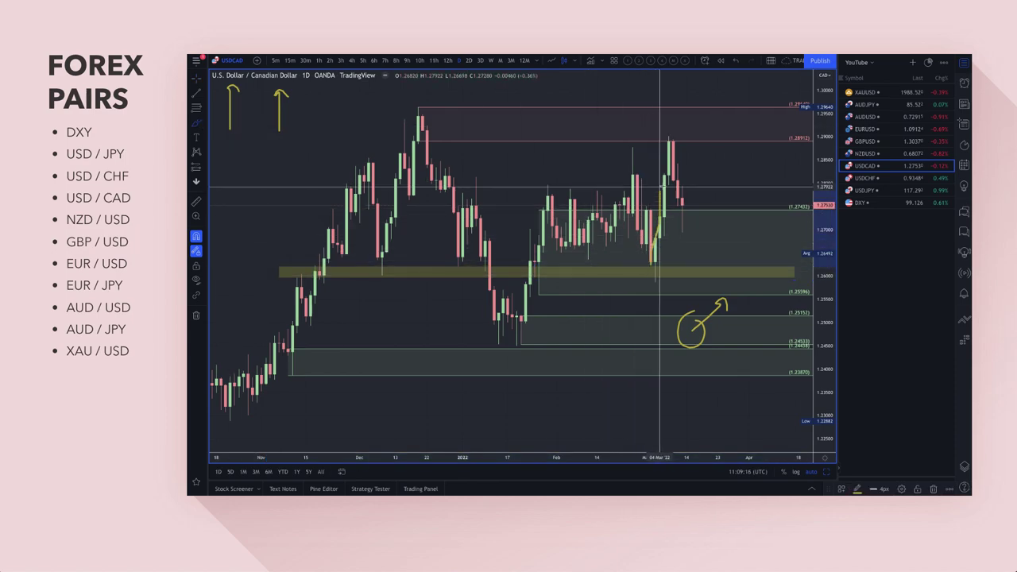
left_click_drag(652, 264, 669, 140)
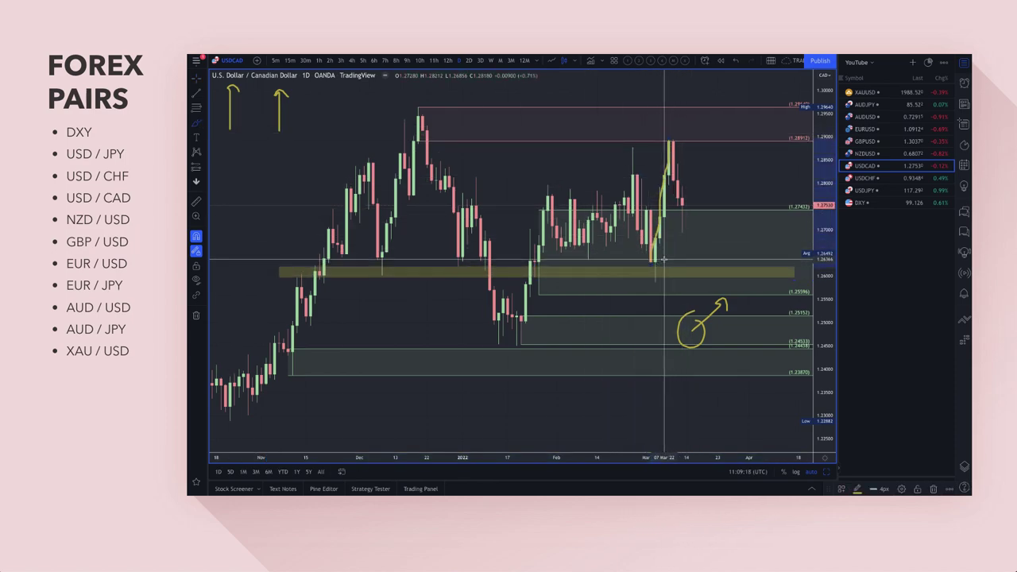
mouse_move(657, 258)
left_mouse_down()
mouse_move(646, 273)
mouse_move(648, 262)
left_mouse_up()
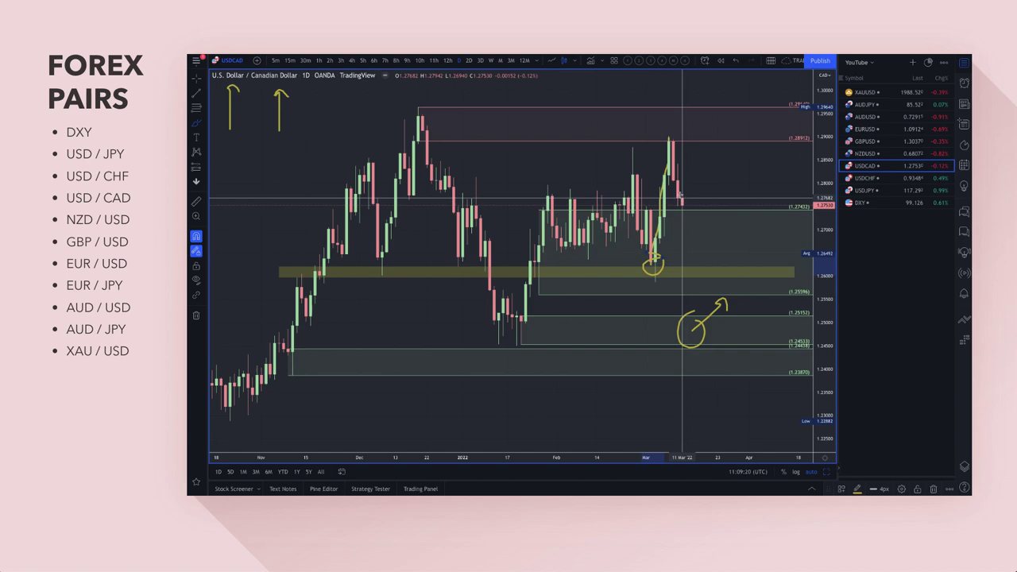
mouse_move(681, 197)
left_mouse_down()
mouse_move(710, 279)
mouse_move(753, 240)
left_mouse_up()
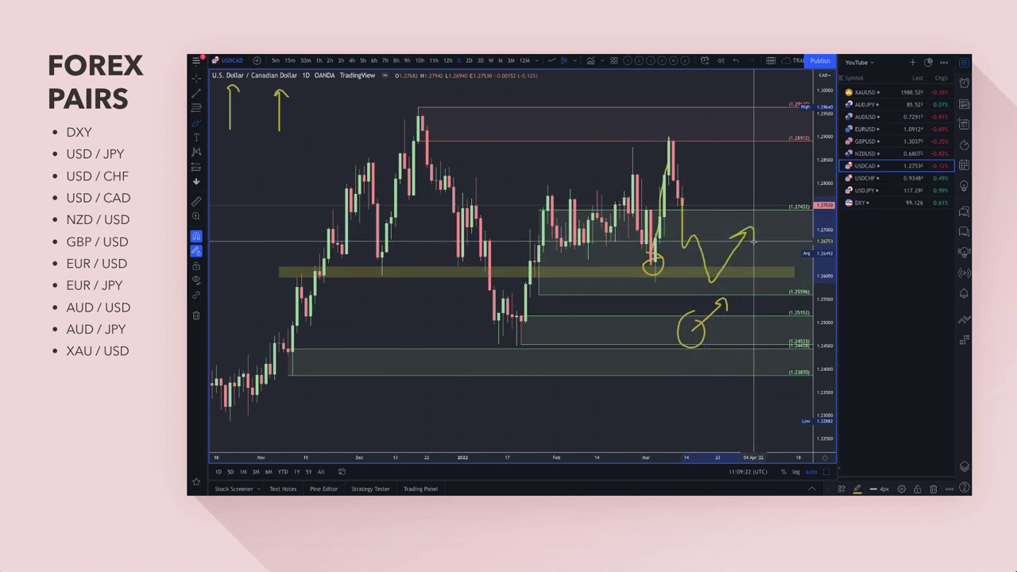
On the 1-hour USDCAD chart, draw a rectangle from 22 February to 15 March between about 1.2693 and 1.2703
left_click(318, 61)
scroll(340, 250, "up", 3)
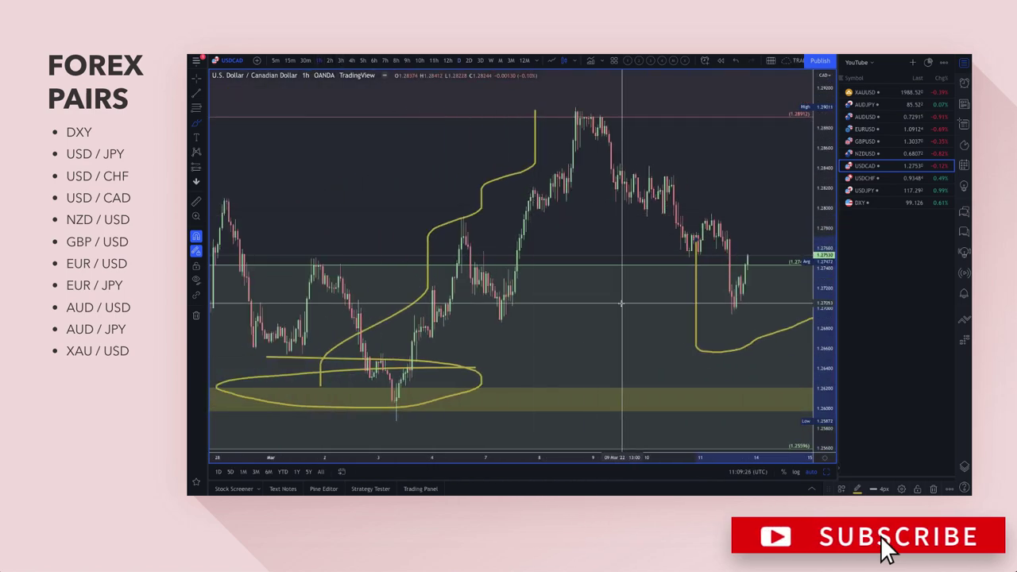
left_click(204, 137)
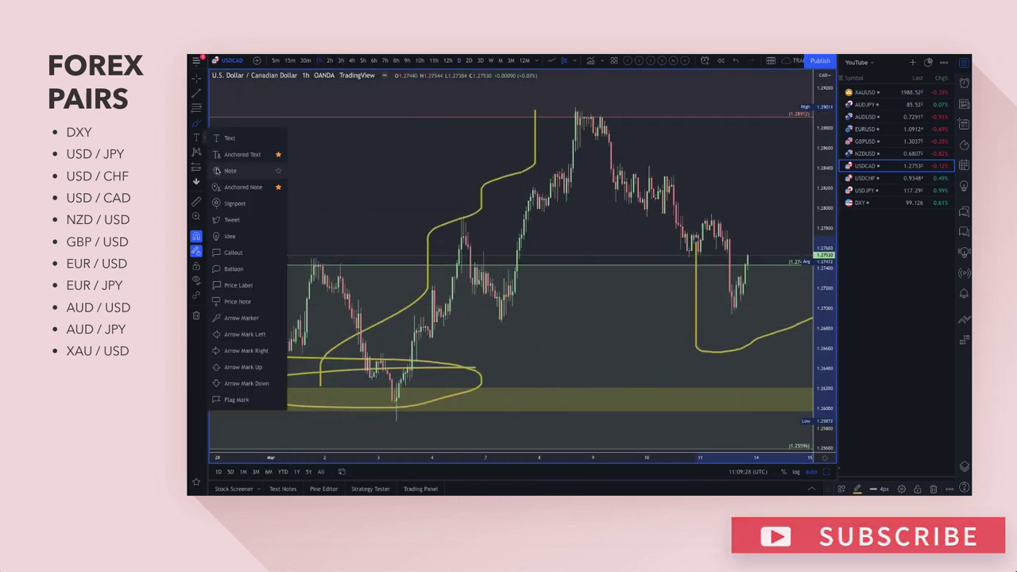
left_click(203, 124)
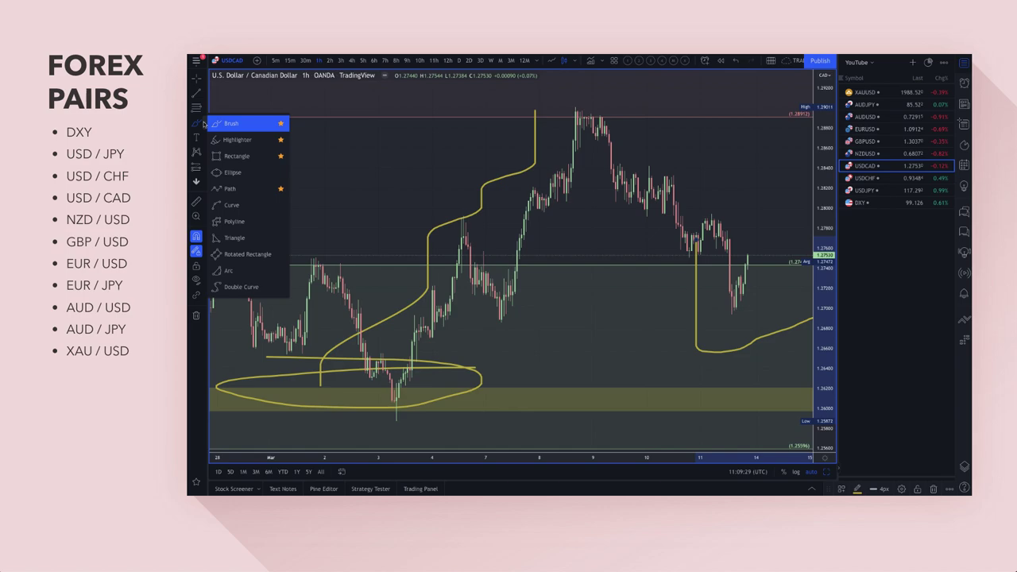
left_click(232, 170)
left_click(207, 125)
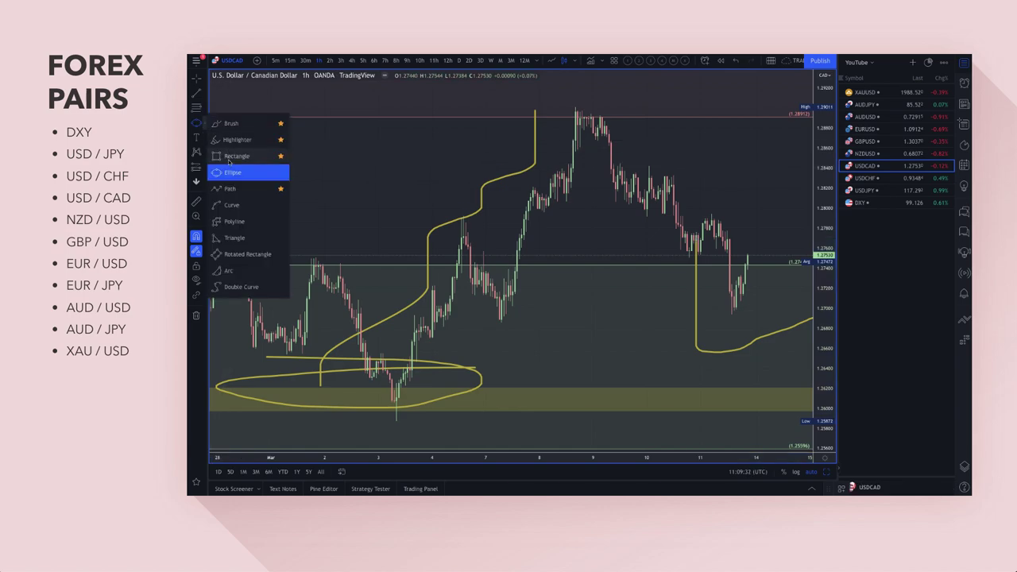
left_click(231, 157)
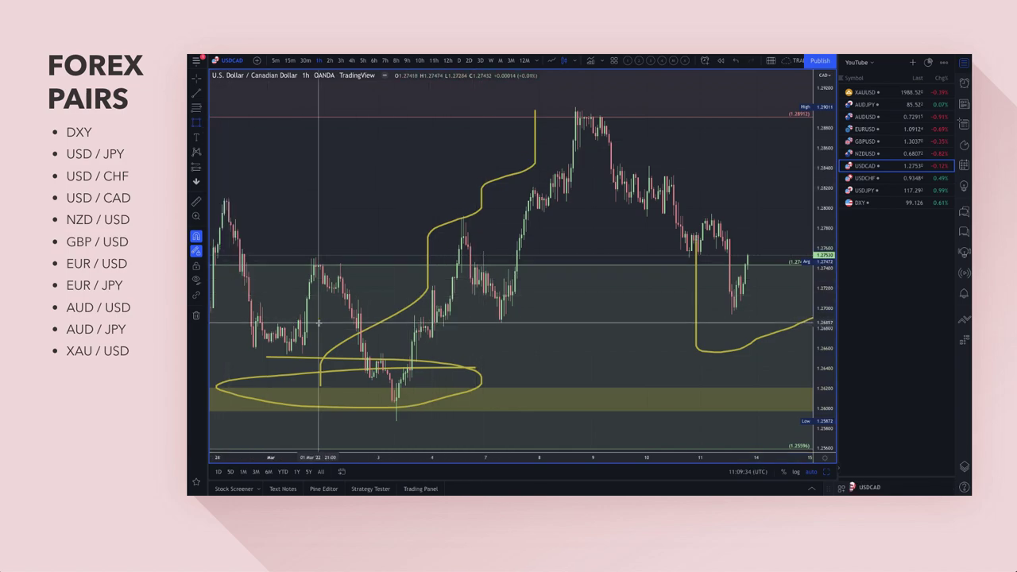
scroll(319, 322, "down", 5)
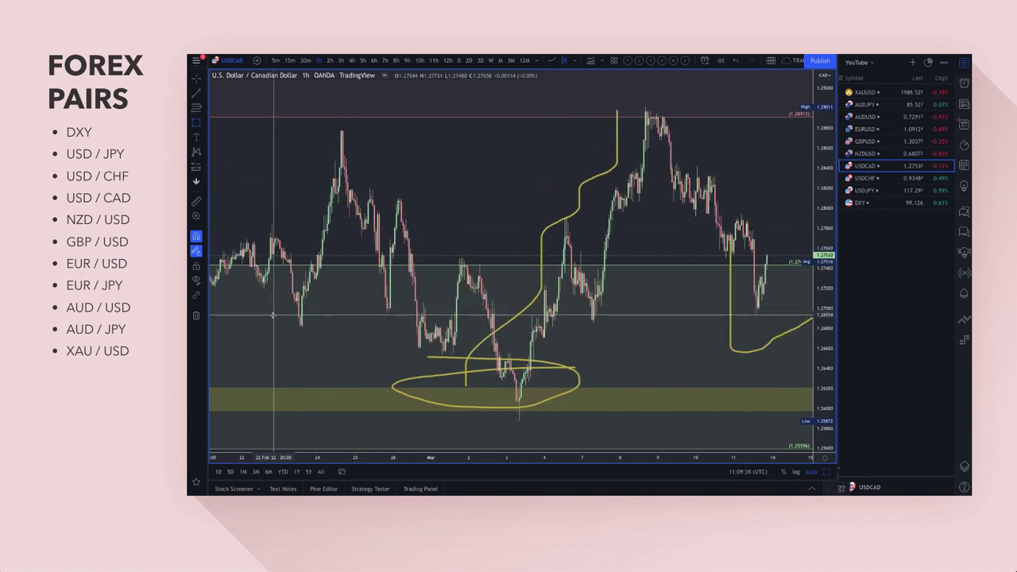
left_click_drag(272, 316, 792, 306)
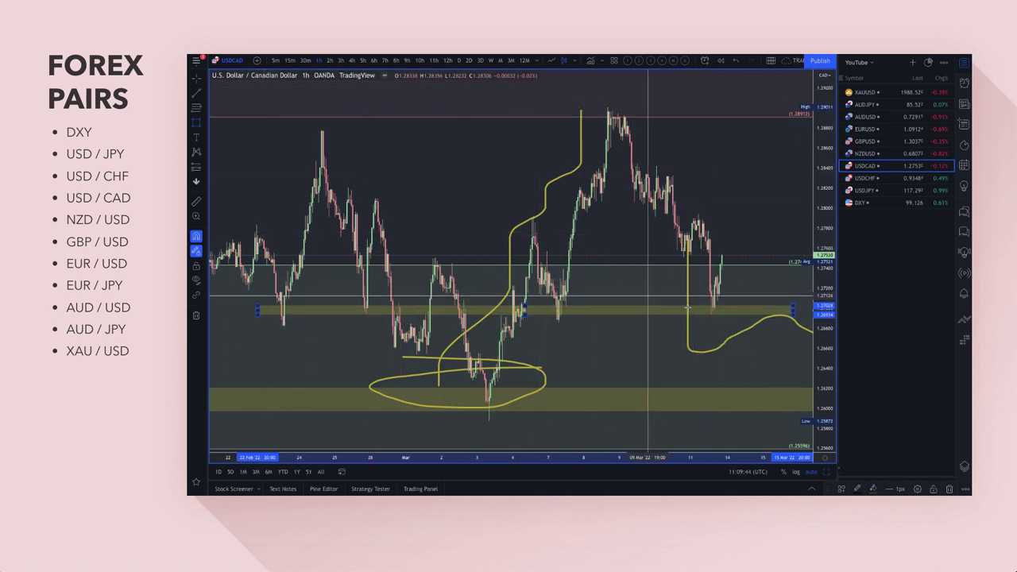
Return the USDCAD chart to the daily timeframe with the recent candles and projected path in view
scroll(563, 159, "down", 3)
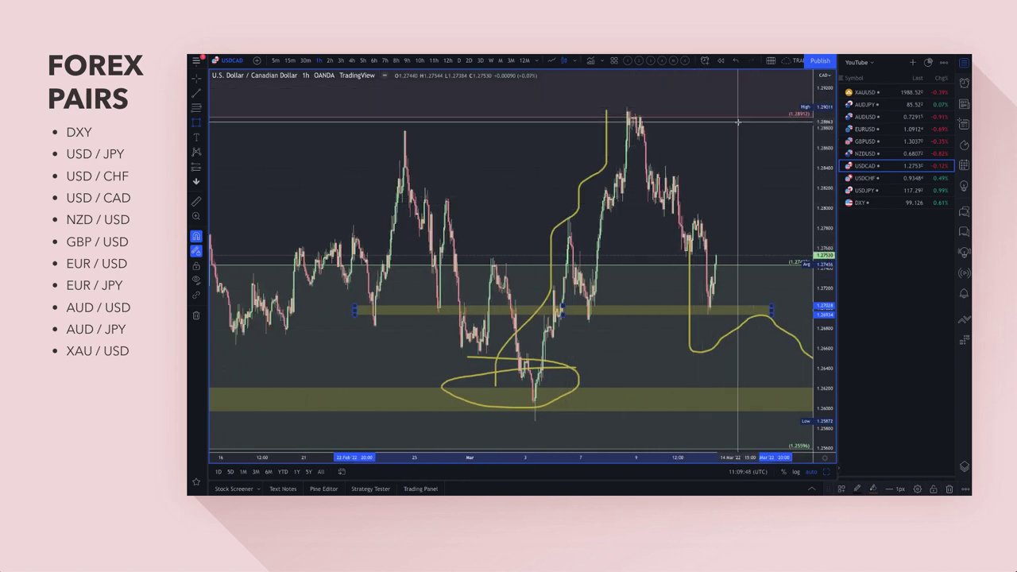
left_click(458, 60)
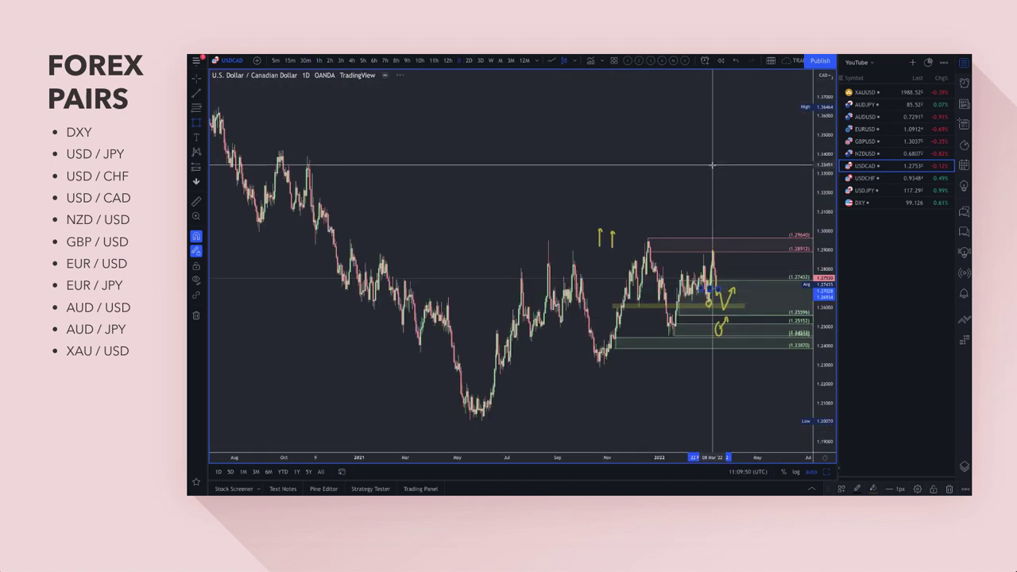
scroll(711, 164, "up", 5)
scroll(633, 166, "down", 1)
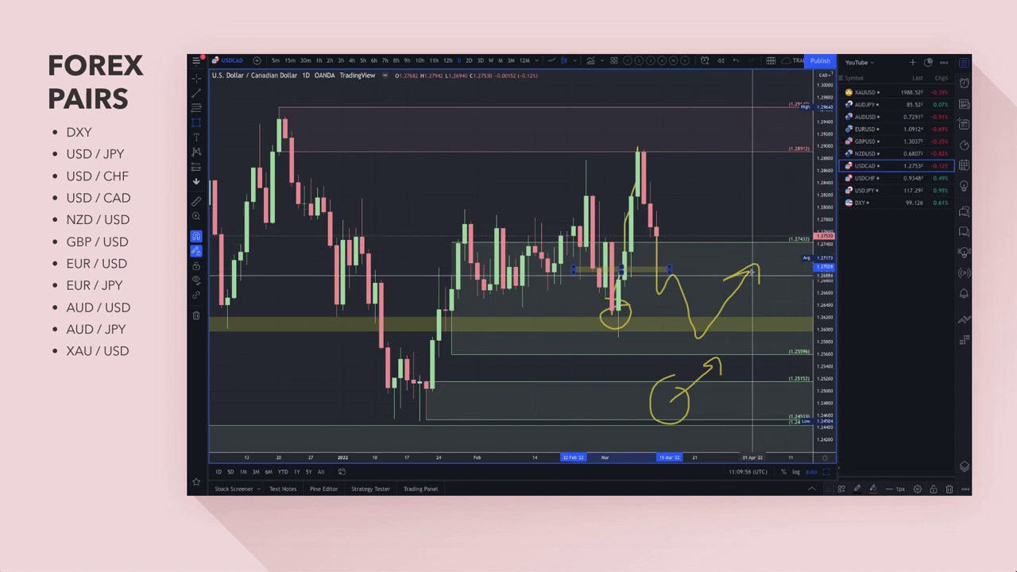
scroll(247, 133, "down", 1)
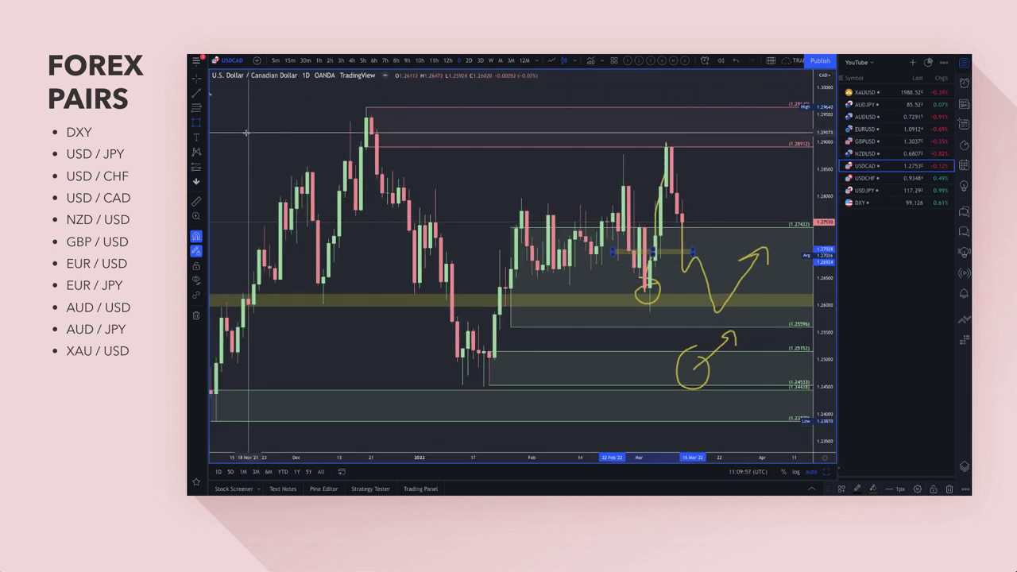
Brush a circle around USDCAD's early-March peak at the 1.28912 supply edge, and a falling stroke beyond it from above the supply zone
left_click(204, 112)
left_click(205, 123)
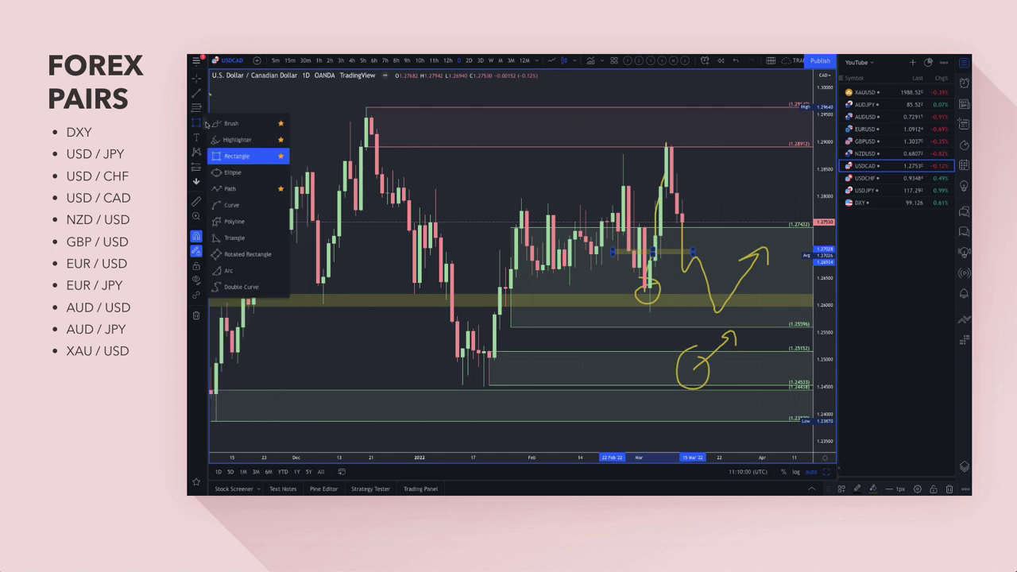
scroll(580, 163, "down", 1)
scroll(580, 163, "down", 3)
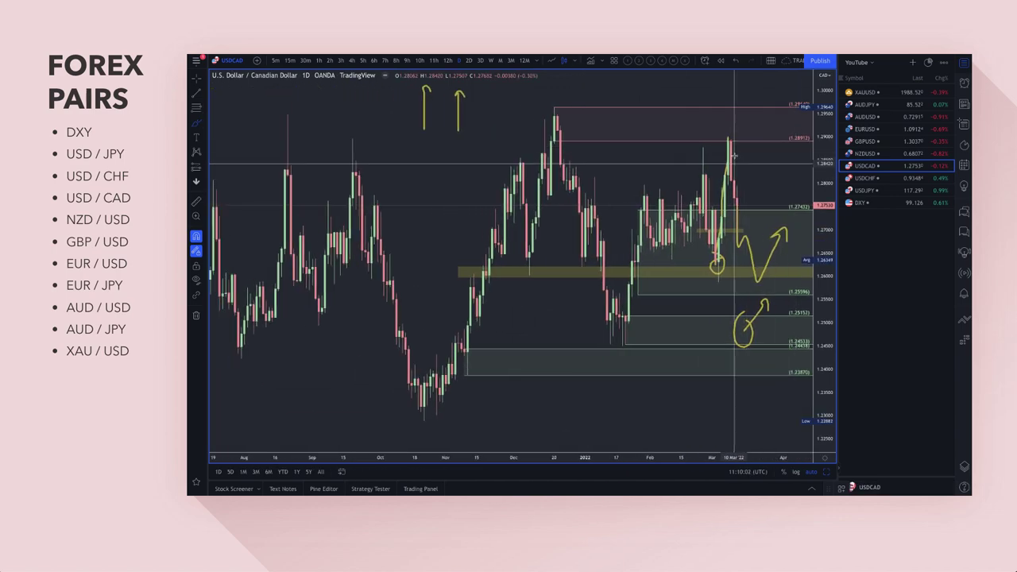
left_click_drag(732, 125, 728, 121)
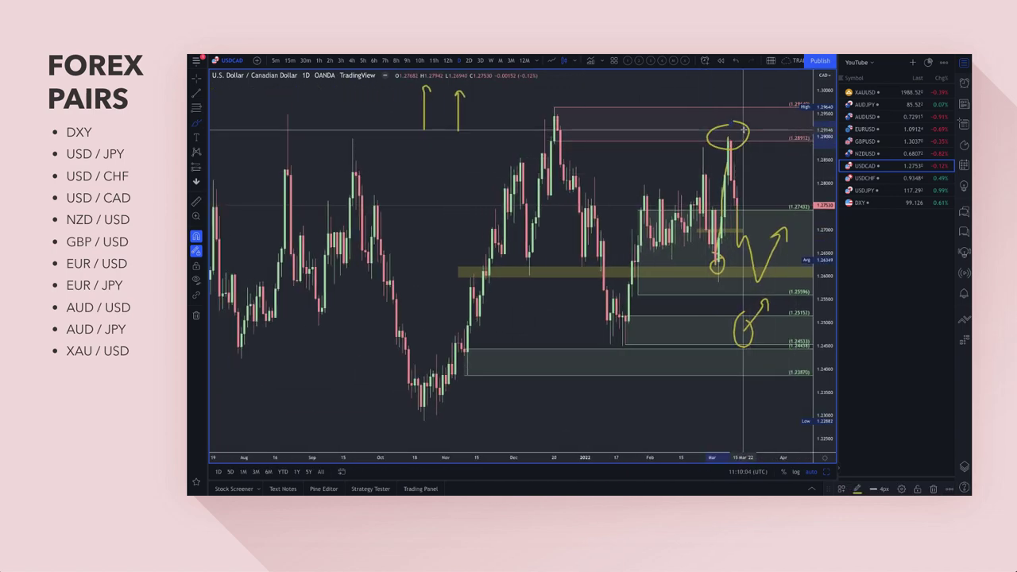
scroll(770, 131, "down", 2)
scroll(769, 131, "down", 2)
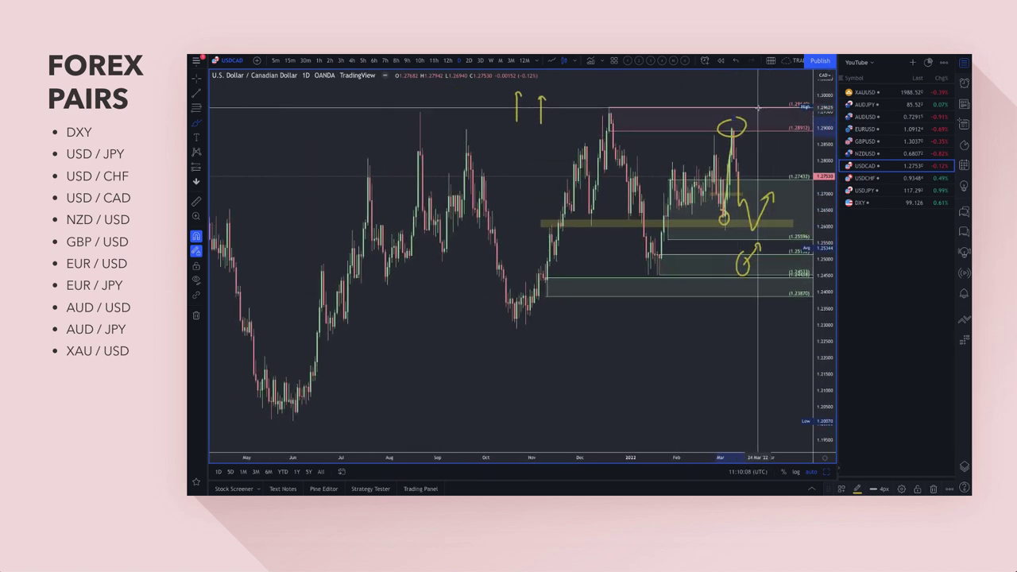
left_click_drag(768, 96, 801, 173)
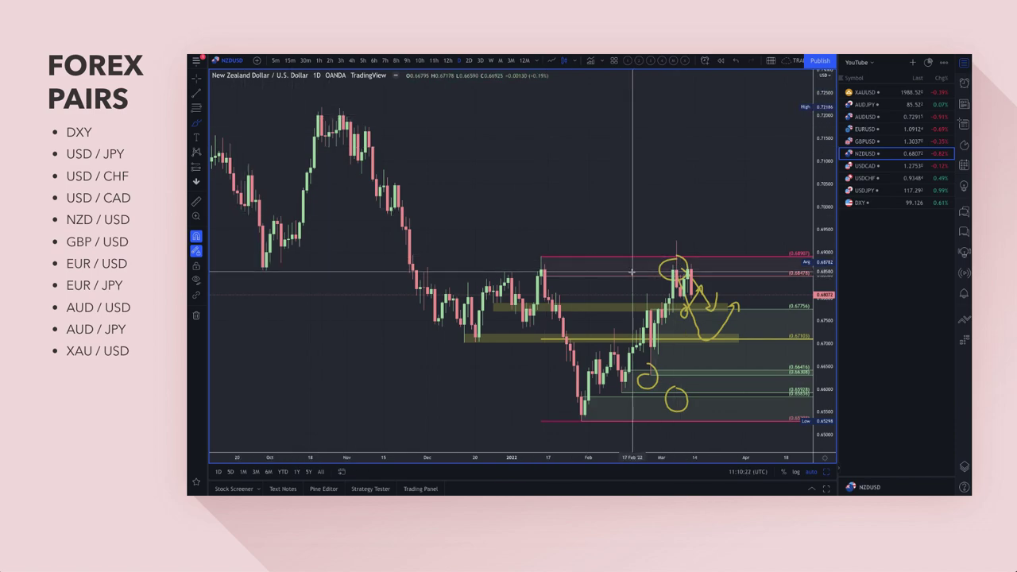
On the daily NZDUSD chart, brush a circle around the early-March wick above the 0.68907 supply level
scroll(632, 272, "up", 5)
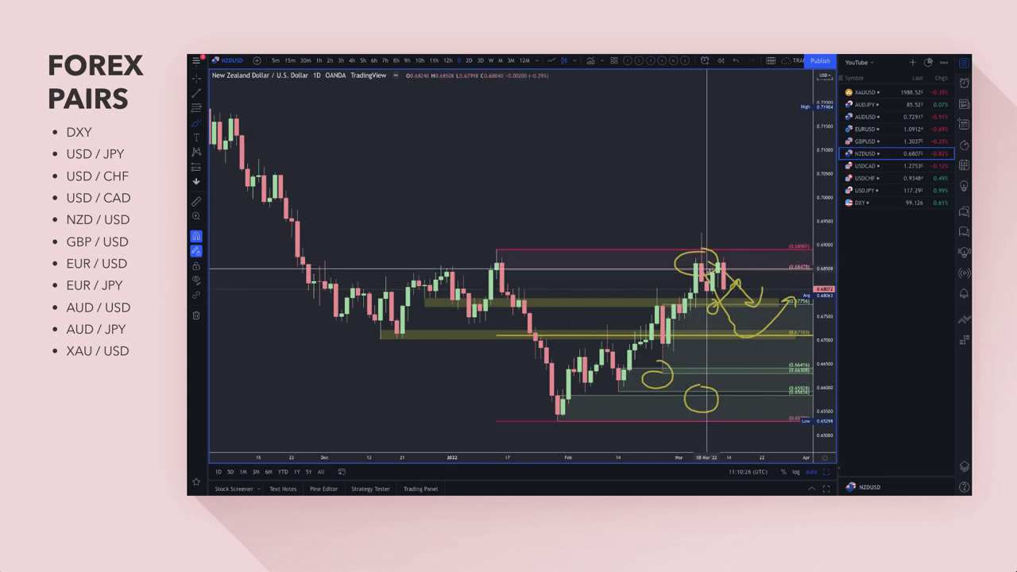
left_click_drag(710, 234, 691, 223)
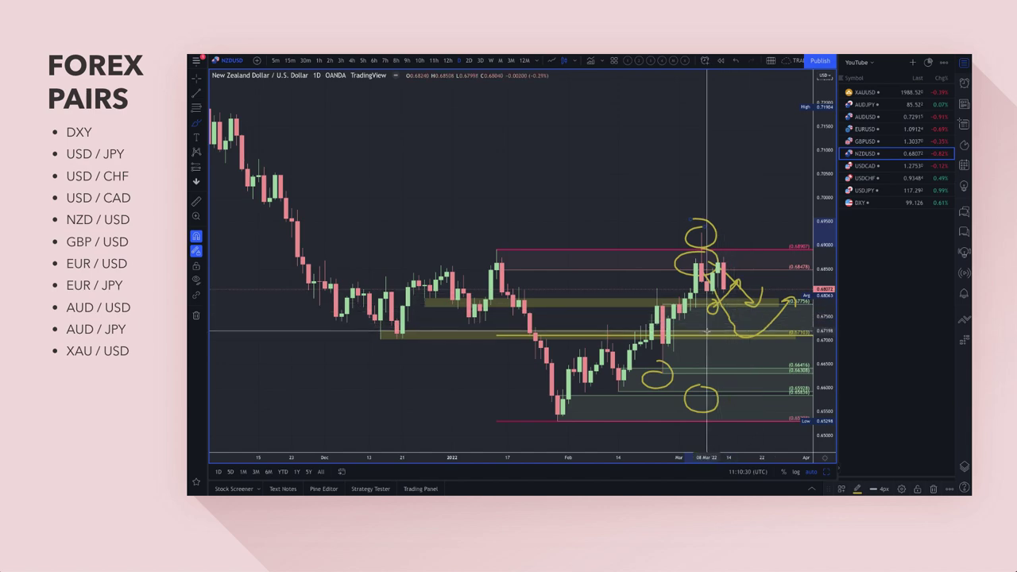
scroll(706, 330, "right", 3)
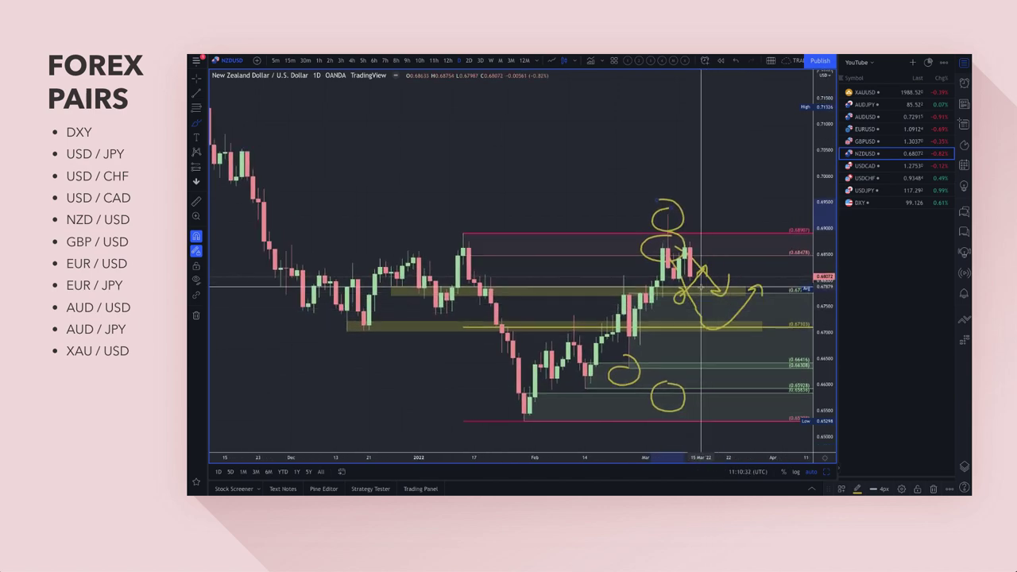
Delete all the brush drawings from the NZDUSD chart through the object tree
left_click(961, 465)
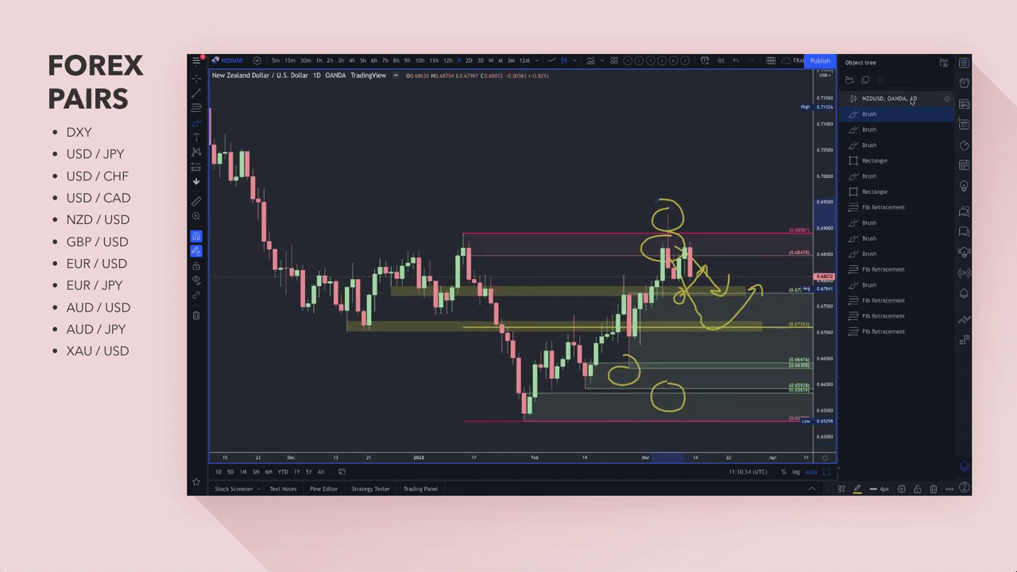
left_click(946, 116)
left_click(947, 116)
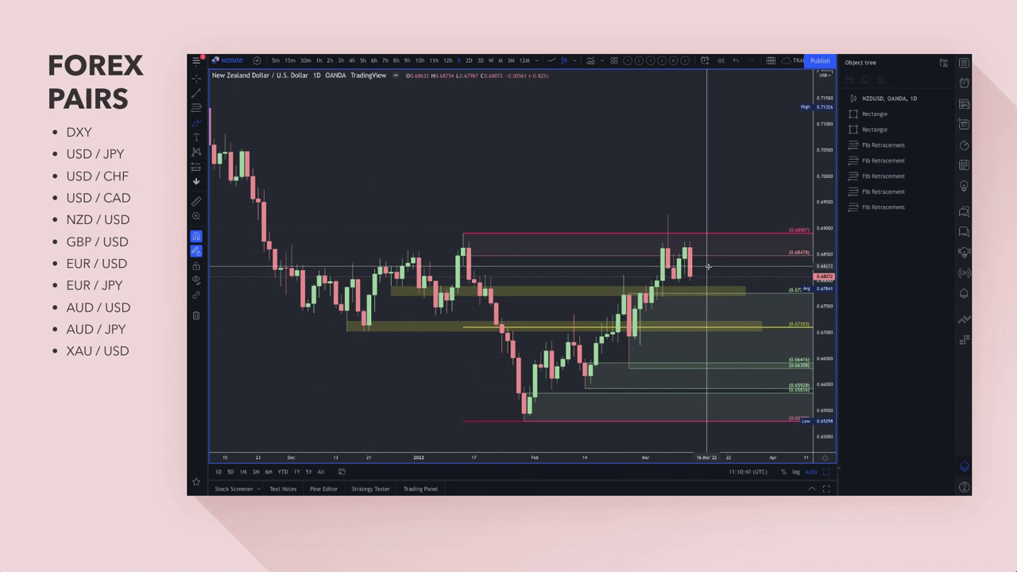
Brush a circle around NZDUSD's latest highs in the 0.68478–0.68907 supply zone, with an arrow falling towards the 0.67103 level
left_click(197, 124)
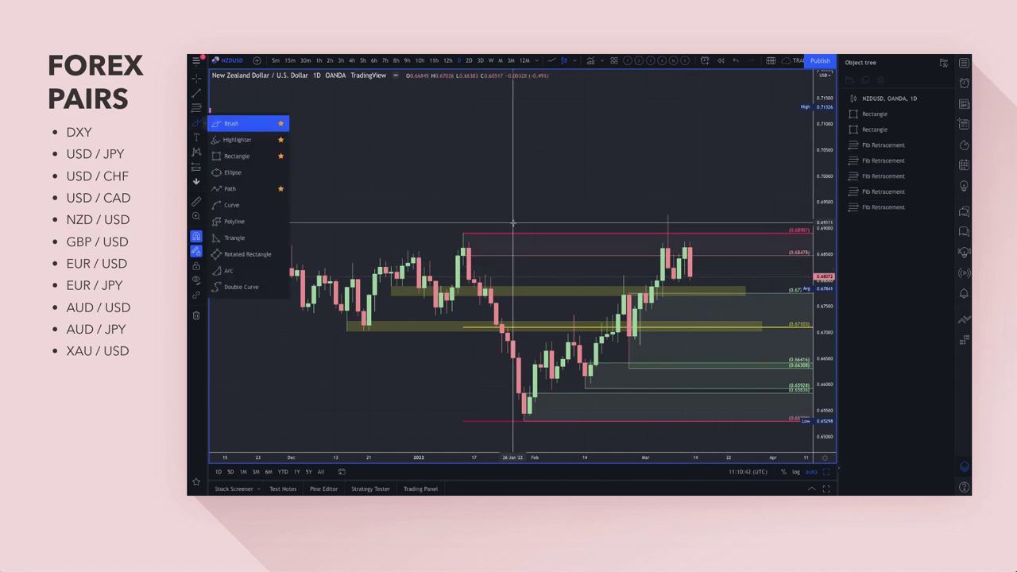
left_click_drag(685, 231, 682, 236)
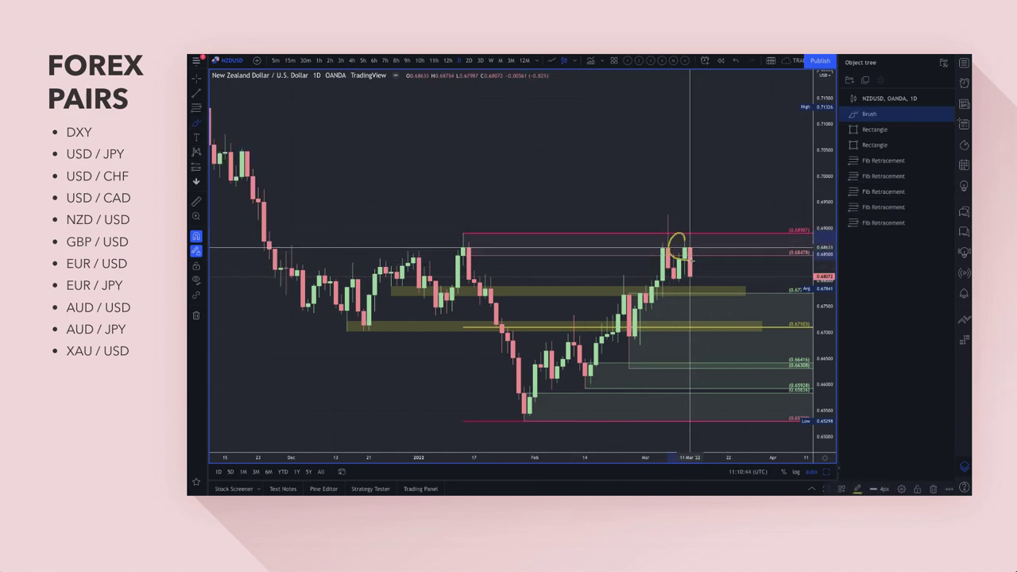
mouse_move(692, 274)
left_mouse_down()
mouse_move(724, 314)
mouse_move(727, 300)
left_mouse_up()
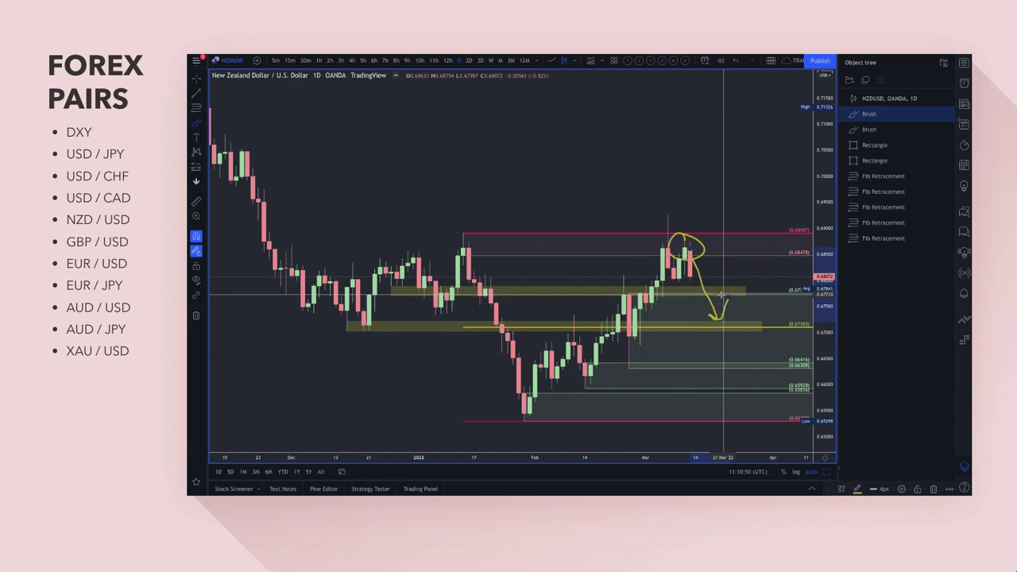
Brush a circle where the NZDUSD path meets the 0.67756 demand edge, and an arrow rising from it to the 0.68907 level
scroll(759, 293, "right", 3)
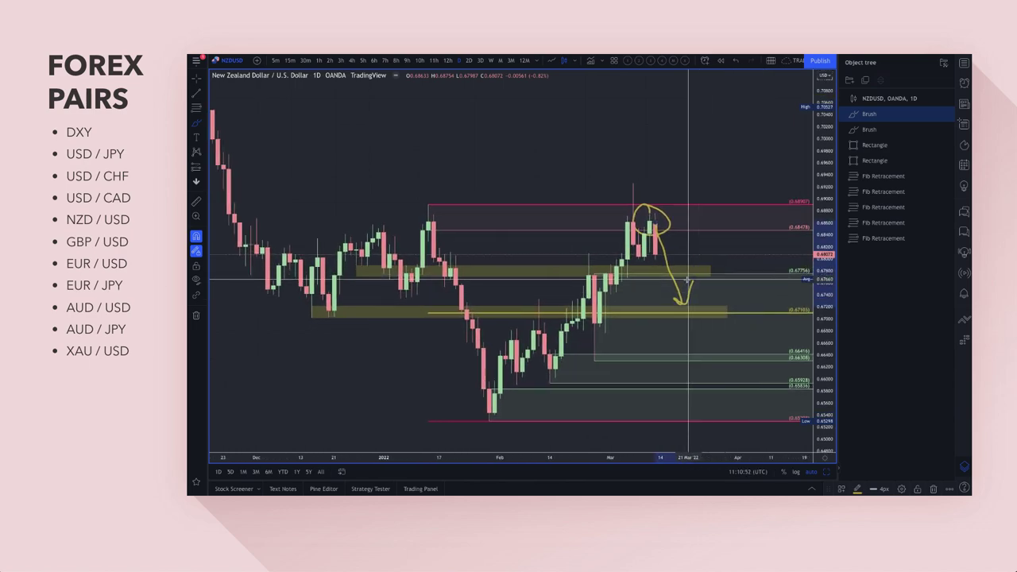
mouse_move(673, 274)
left_mouse_down()
mouse_move(728, 207)
mouse_move(735, 223)
left_mouse_up()
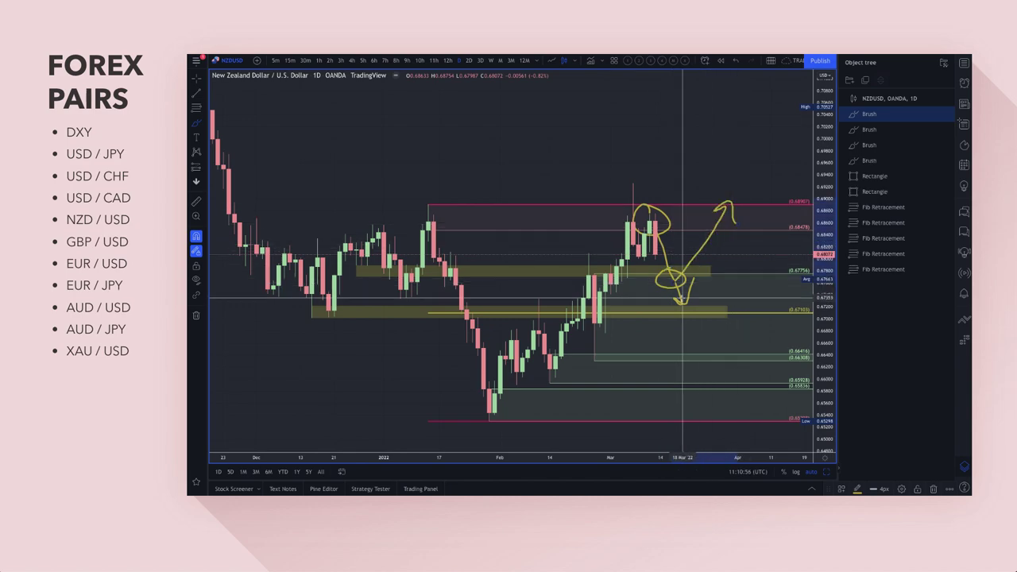
scroll(659, 352, "down", 2)
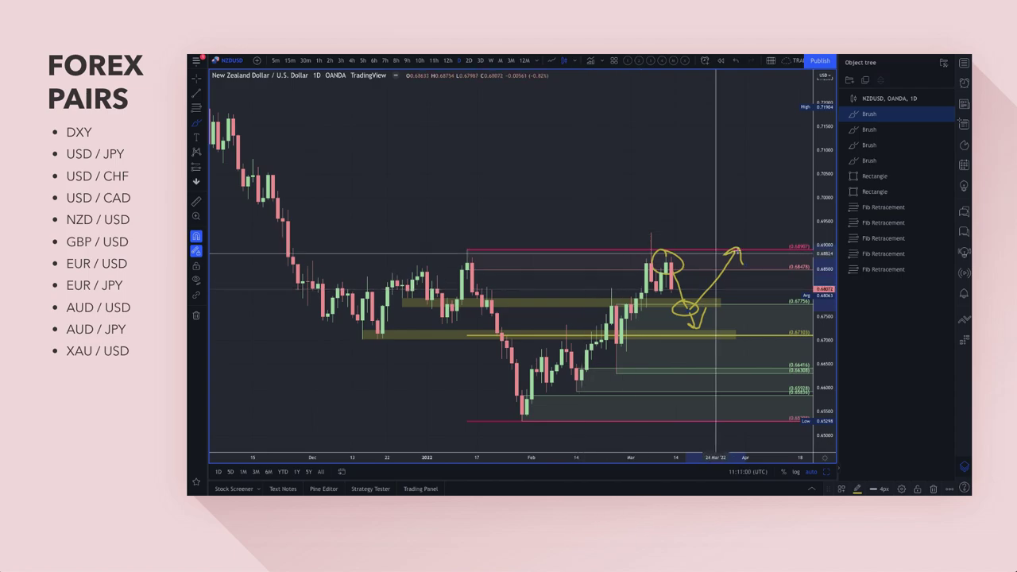
Switch to the daily GBPUSD chart and brush a falling arrow just beyond its latest candles
left_click(610, 184)
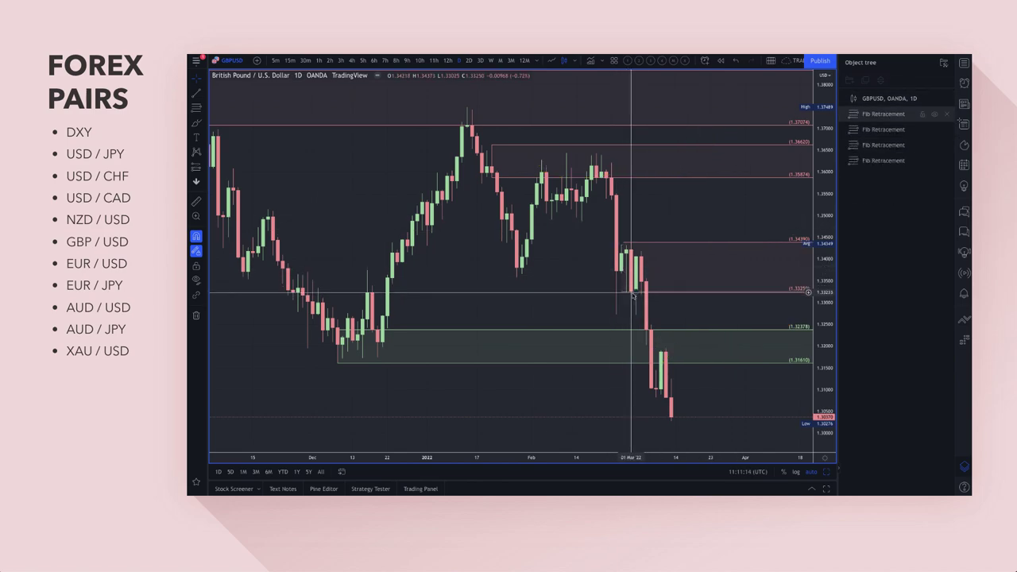
left_click(196, 123)
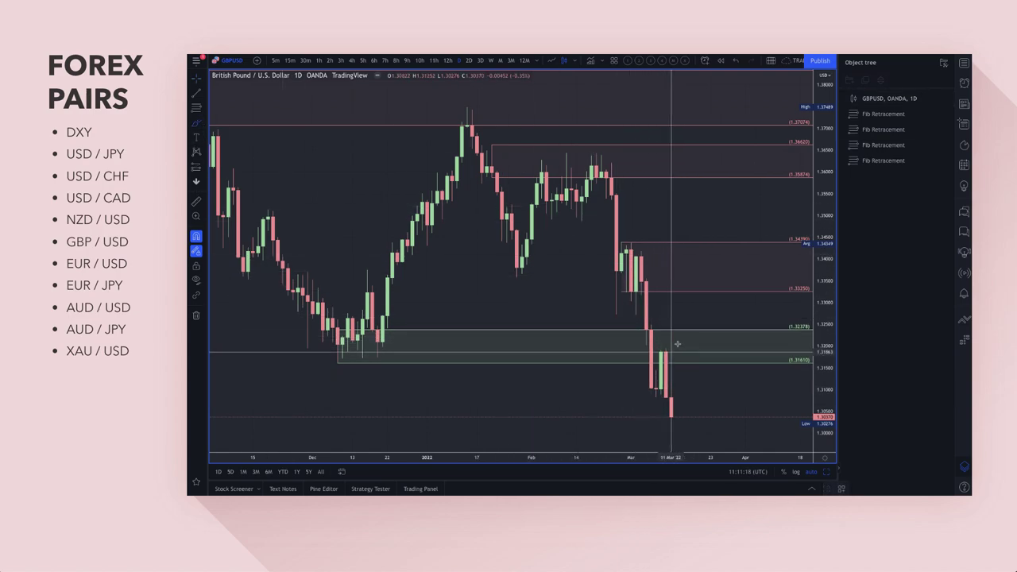
scroll(707, 386, "down", 2)
left_click_drag(728, 365, 753, 403)
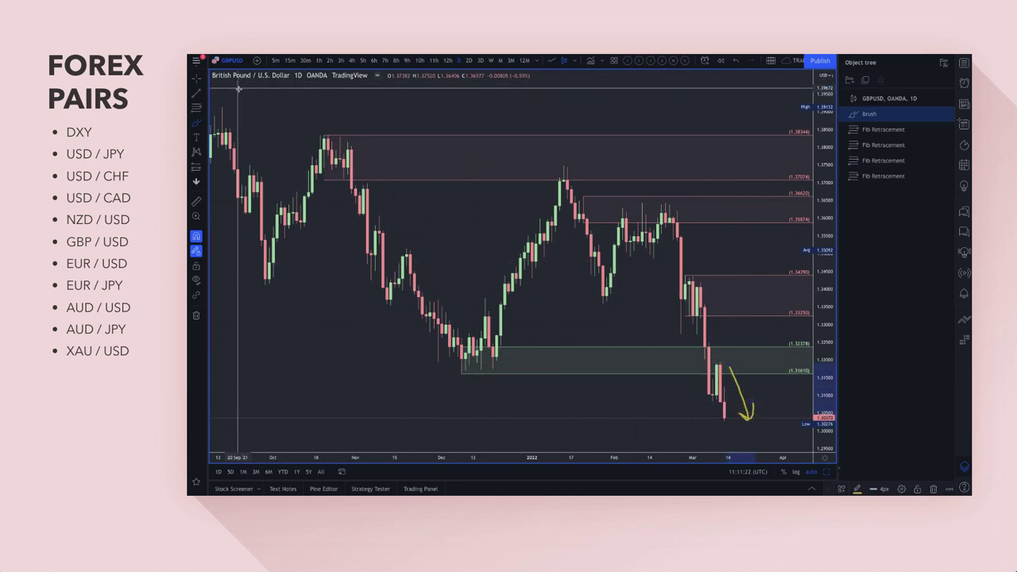
Delete the 1.31610–1.32378 demand zone and the falling brush arrow from the GBPUSD chart
left_click(595, 370)
key("Delete")
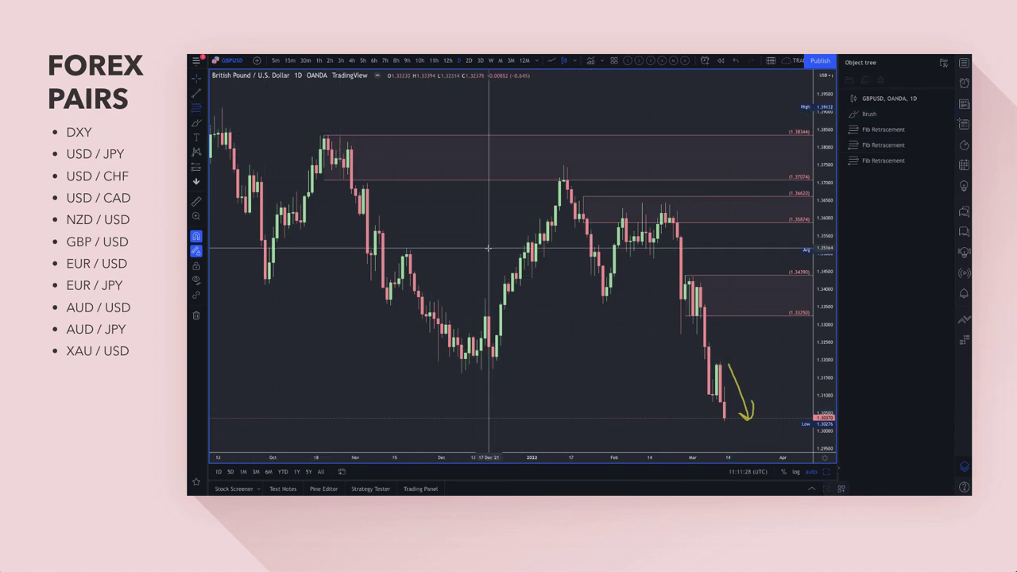
scroll(594, 312, "up", 3)
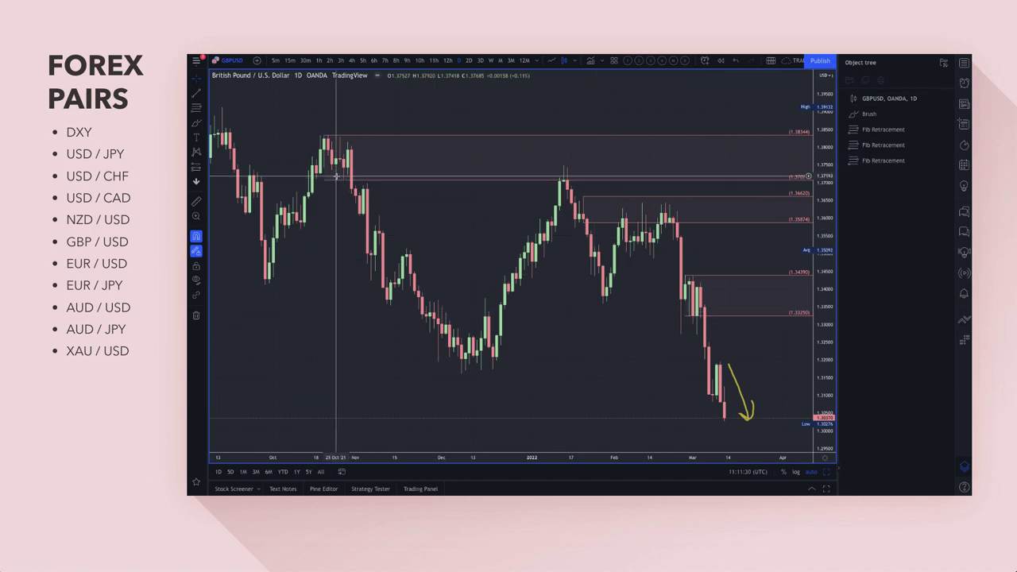
scroll(715, 345, "up", 1)
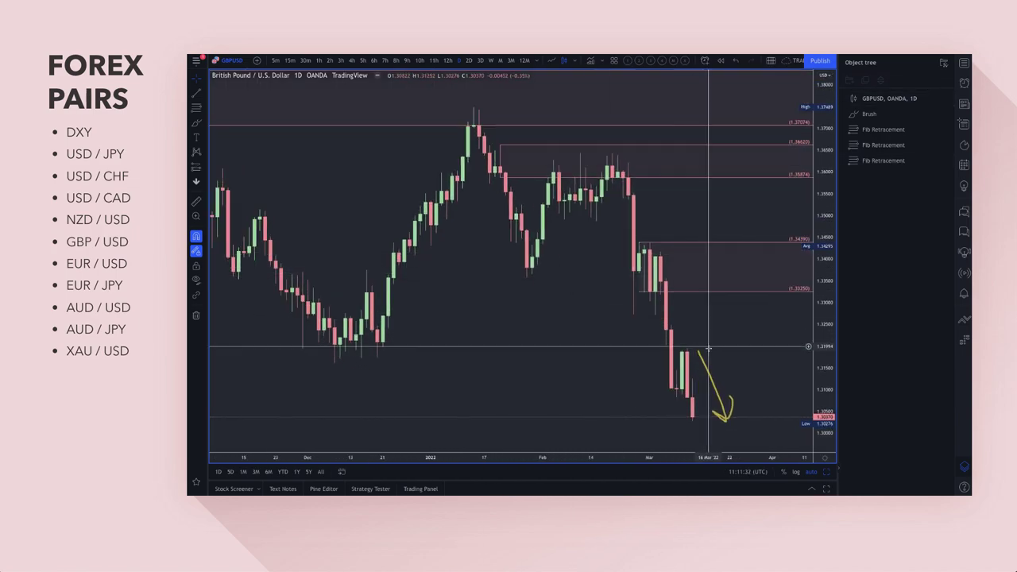
key("Delete")
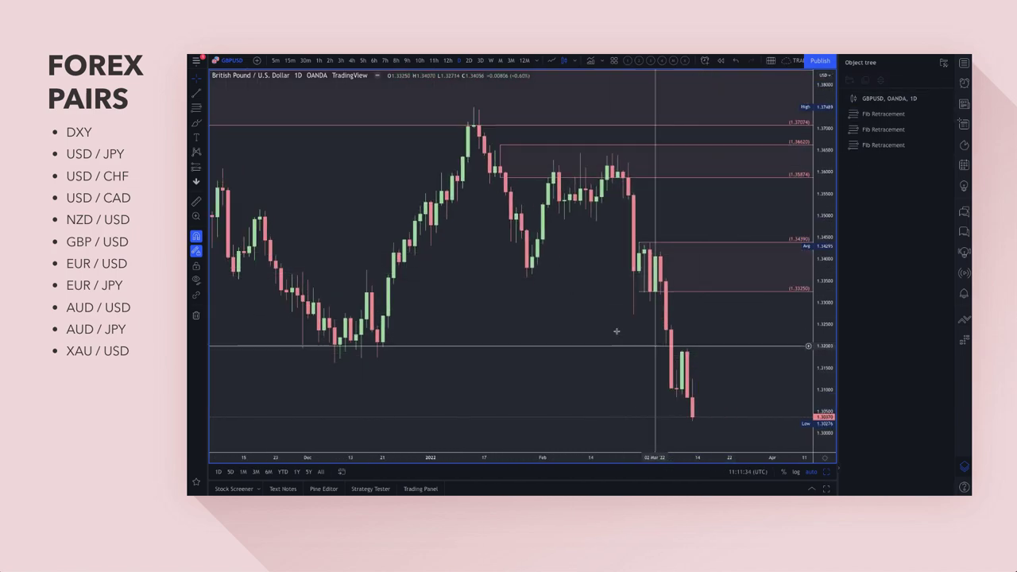
Draw a Fib Retracement zone from 1.31013 to 1.31947 on GBPUSD's last bullish March candle and apply the "1. SUPPLY" template
left_click(193, 110)
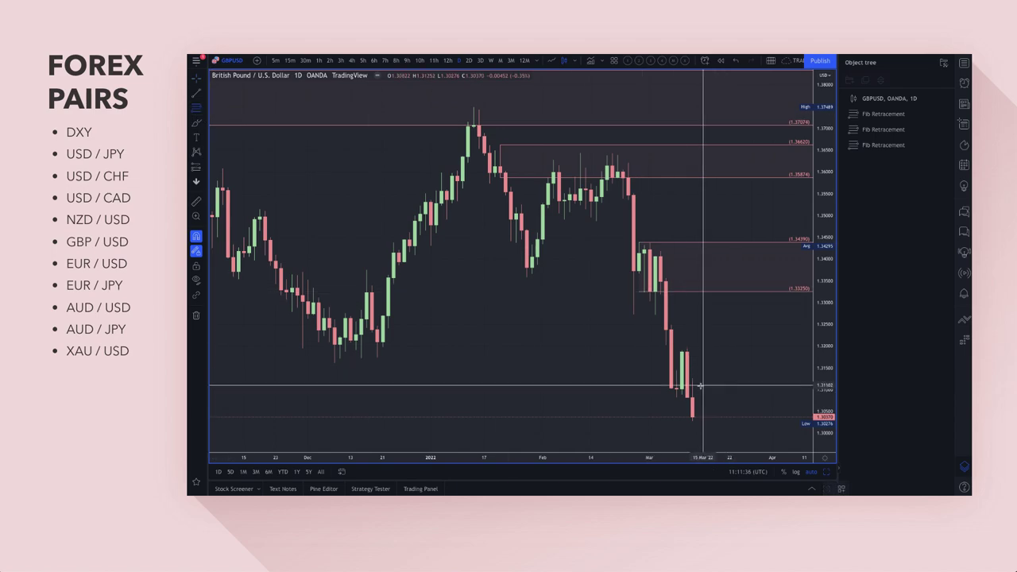
left_click_drag(681, 388, 682, 371)
left_click(686, 351)
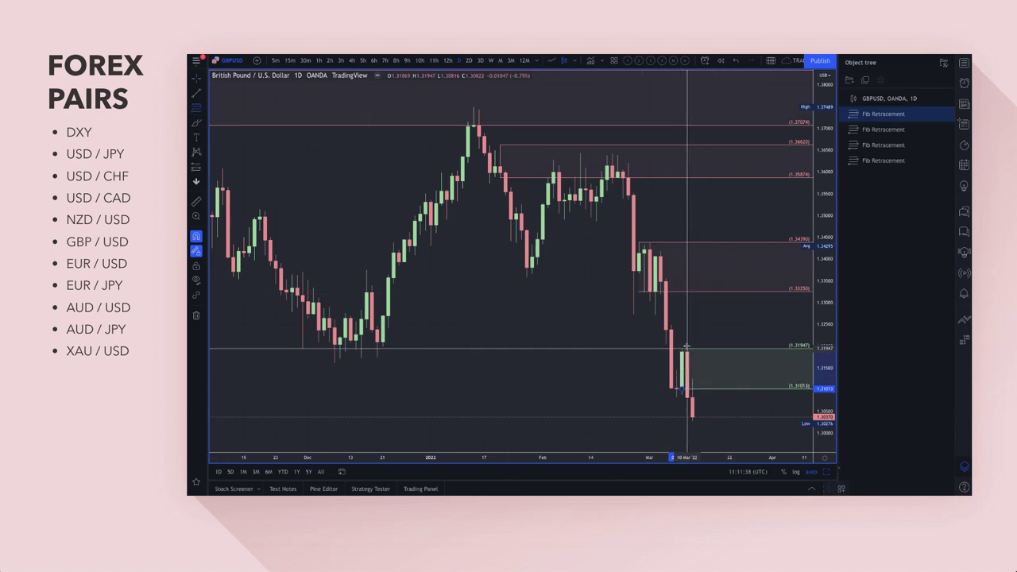
left_click(840, 489)
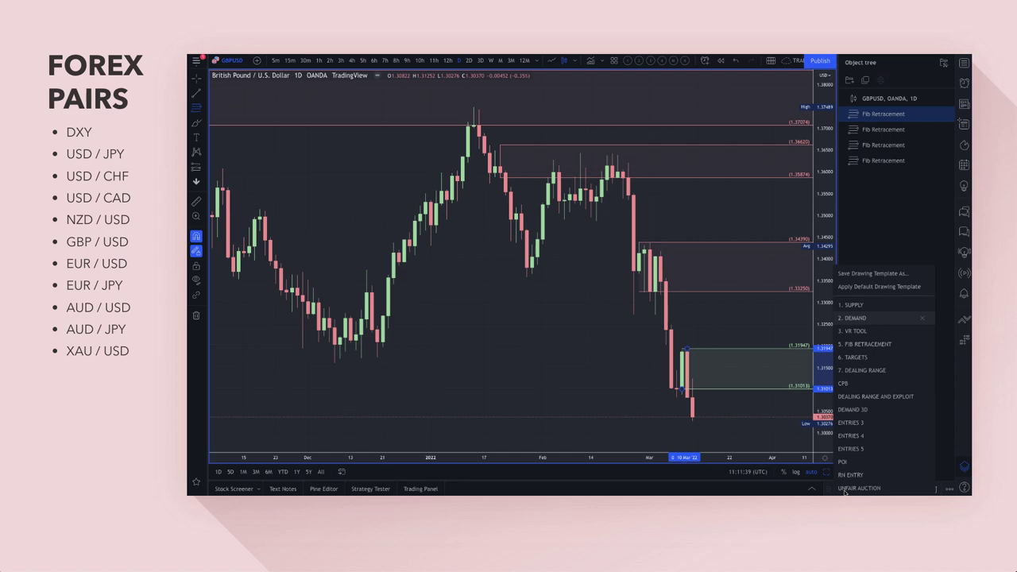
left_click(867, 310)
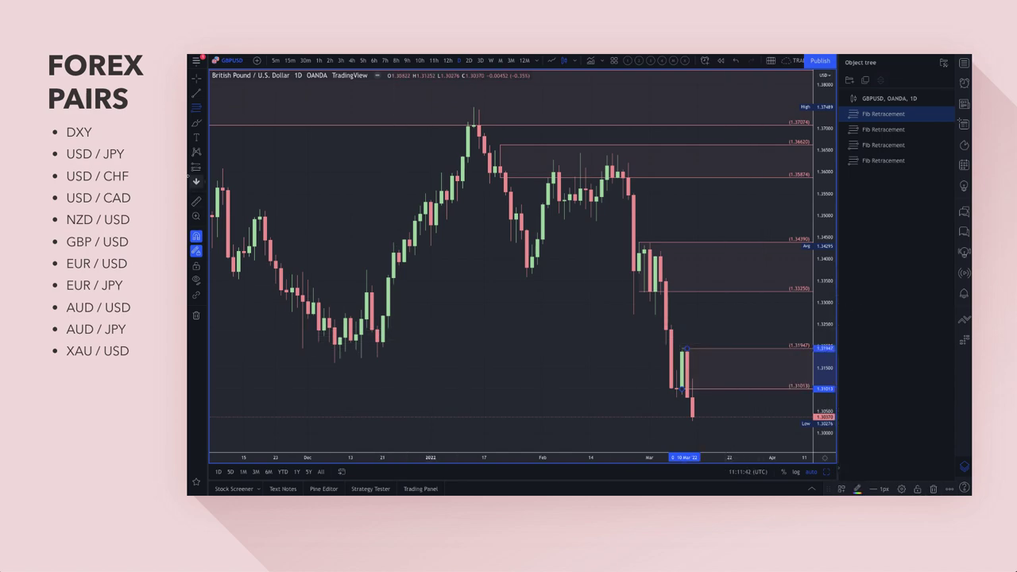
Brush an arched path from GBPUSD's last candle into the supply zone and back down, and draw a rectangle across 1.31740–1.31948 from 30 November
left_click(197, 123)
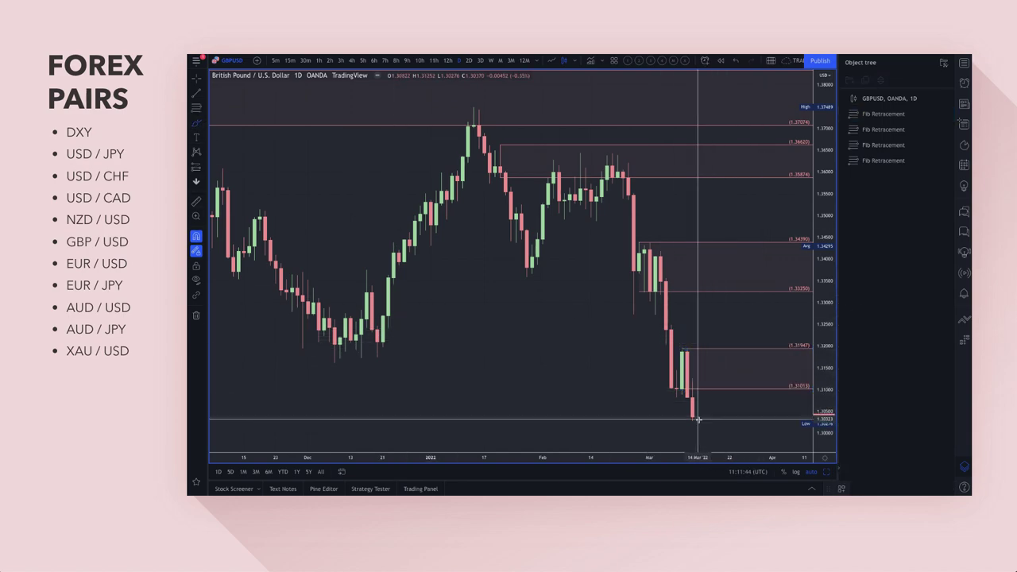
mouse_move(692, 414)
left_mouse_down()
mouse_move(722, 358)
mouse_move(748, 414)
mouse_move(758, 404)
left_mouse_up()
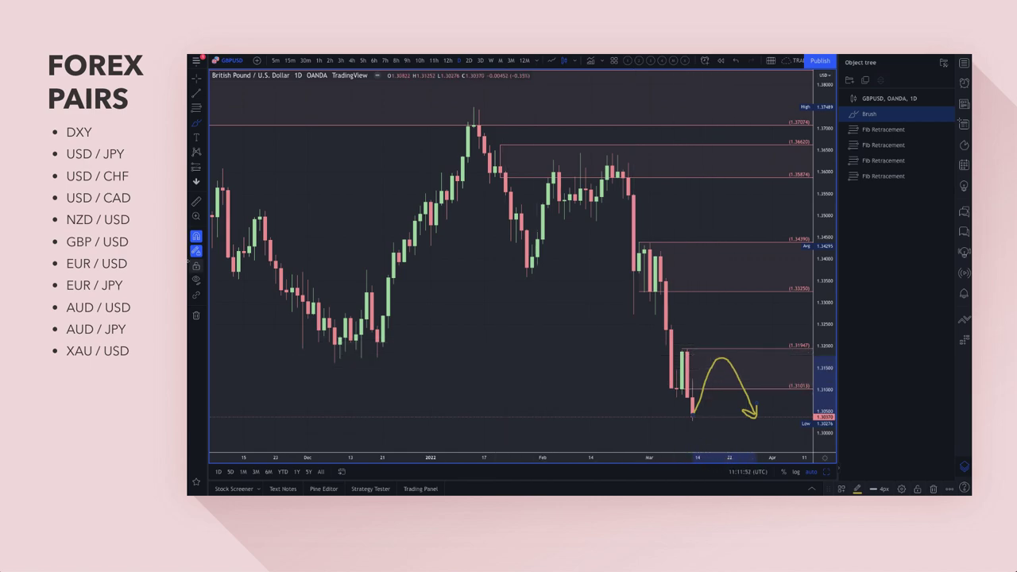
left_click(204, 124)
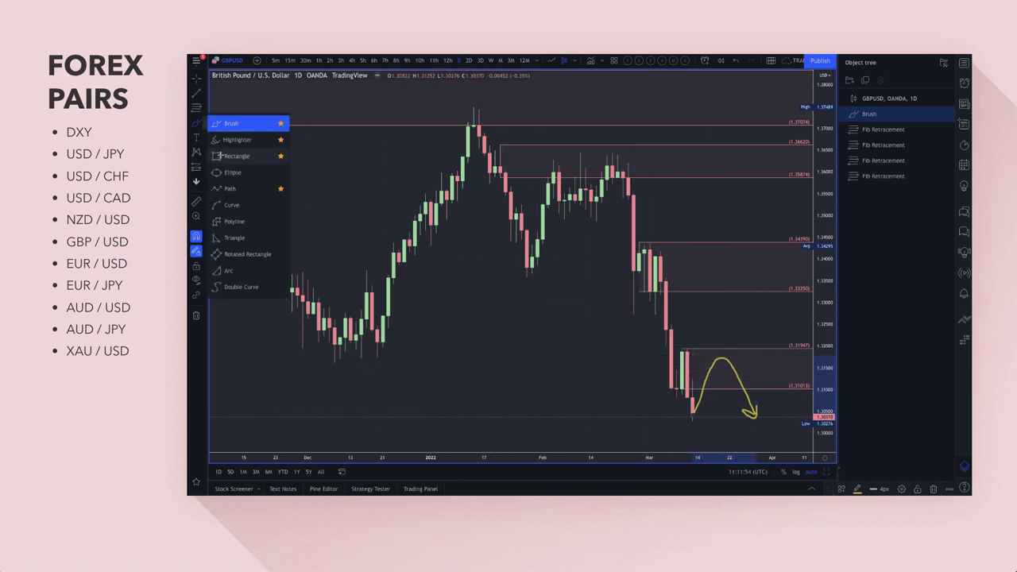
left_click(231, 156)
mouse_move(302, 348)
left_mouse_down()
mouse_move(505, 390)
mouse_move(681, 389)
mouse_move(811, 358)
left_mouse_up()
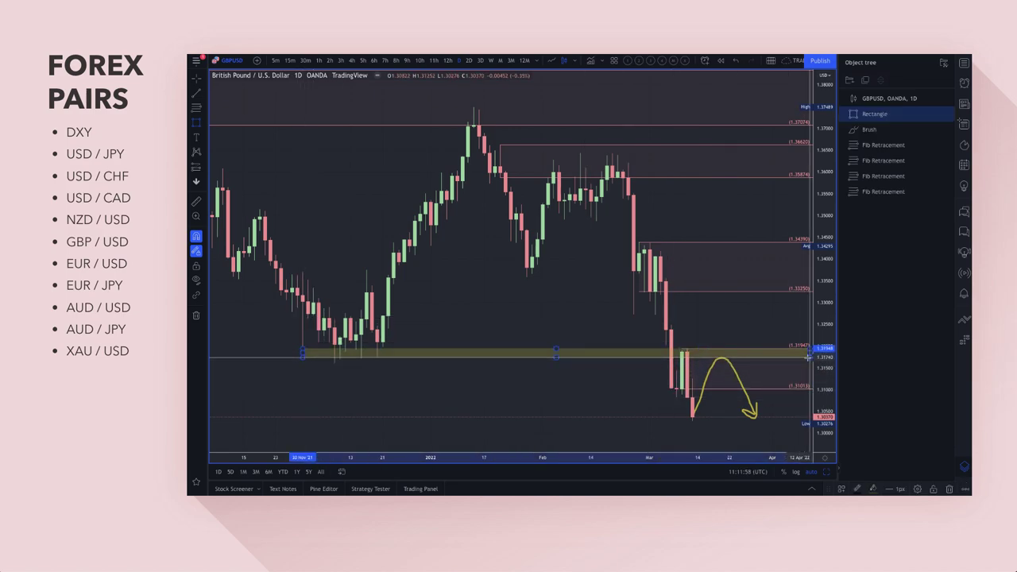
left_click(204, 123)
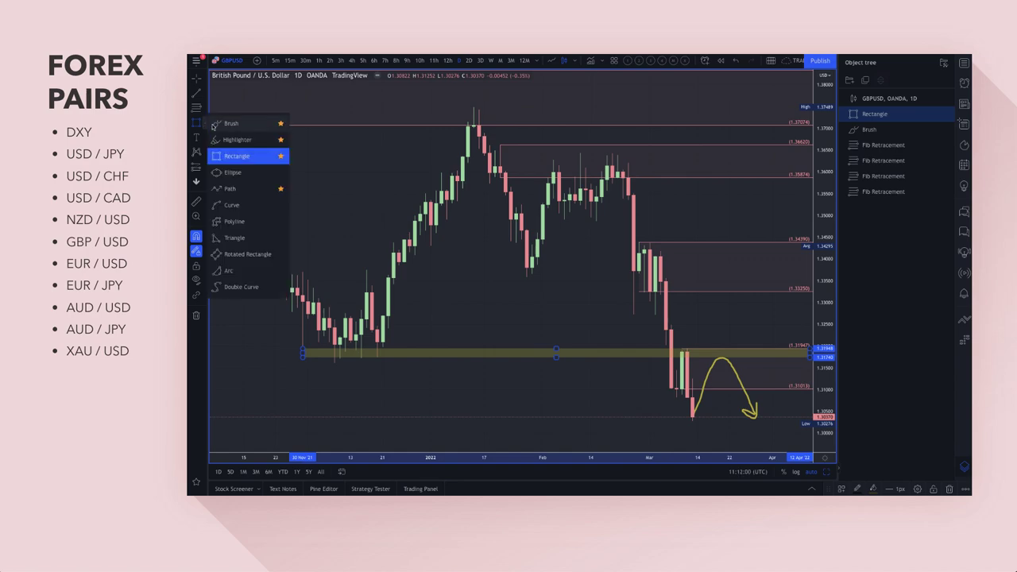
left_click(213, 124)
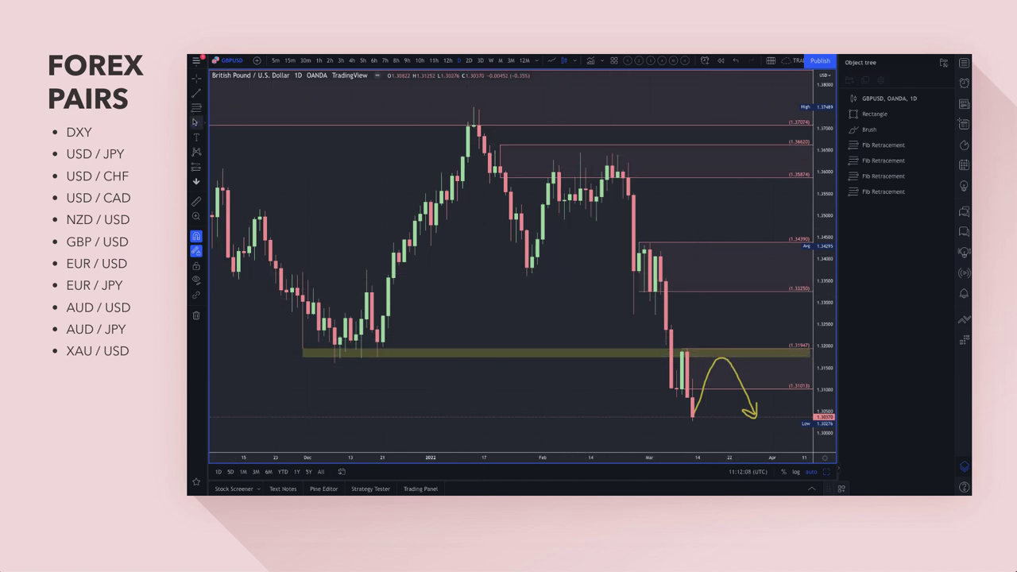
Draw a rectangle along GBPUSD's November and January lows, between about 1.33440 and 1.33722, extending to early April
left_click(204, 124)
left_click(236, 155)
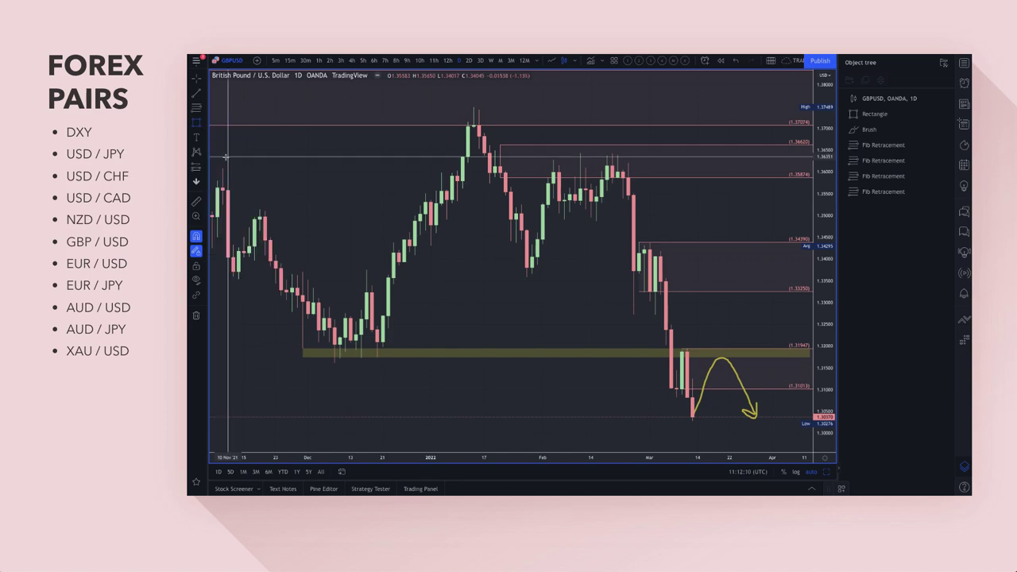
left_click(228, 258)
left_click(579, 268)
left_click_drag(579, 268, 799, 284)
mouse_move(512, 258)
left_mouse_down()
mouse_move(513, 238)
mouse_move(513, 271)
left_mouse_up()
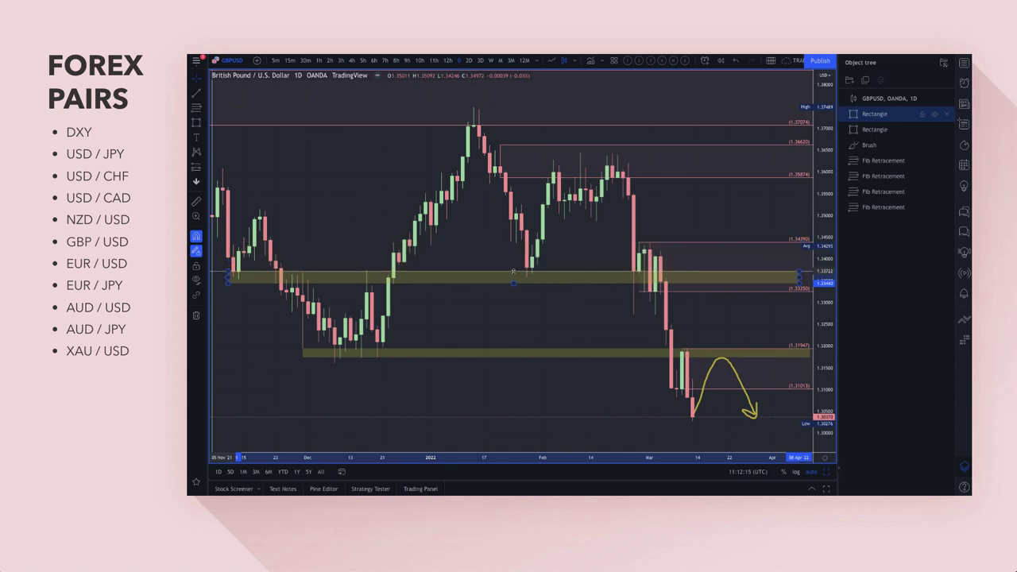
left_click(203, 123)
left_click(229, 124)
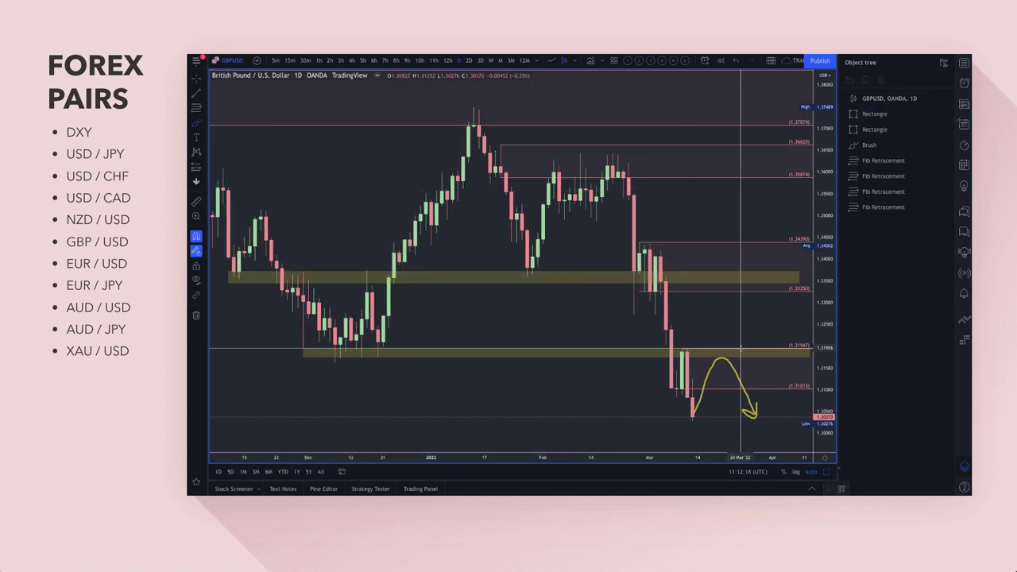
Draw a Fib Retracement zone from 1.30624 to 1.28542 on GBPUSD's early-November 2020 candles and apply the "2. DEMAND" template
scroll(740, 350, "down", 4)
scroll(741, 349, "up", 3)
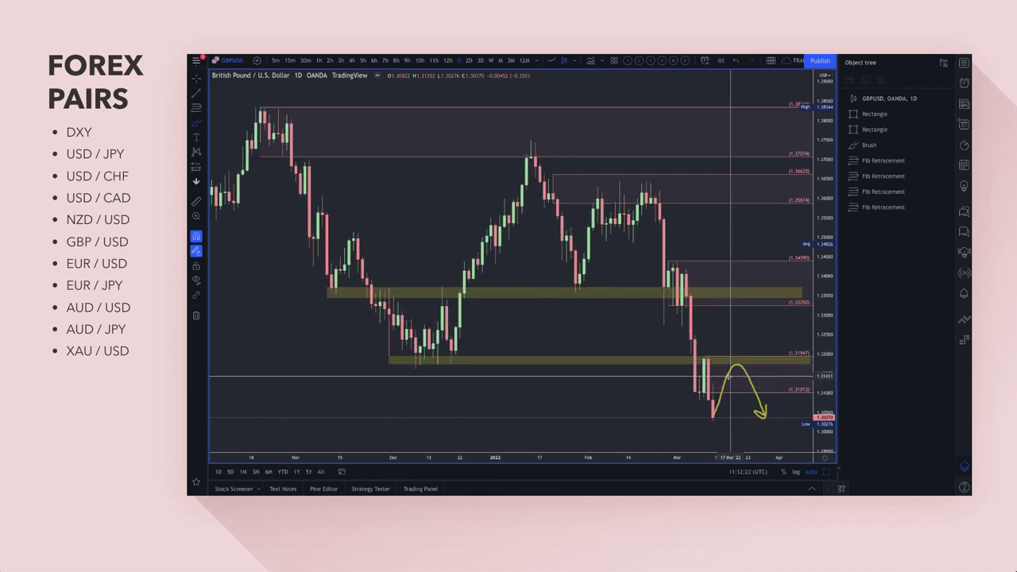
scroll(726, 408, "down", 5)
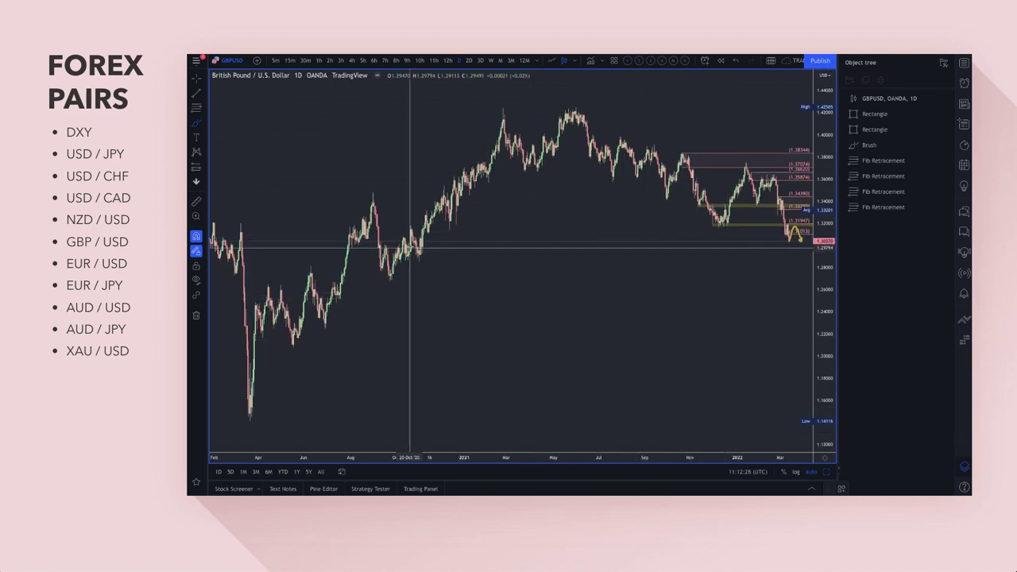
scroll(421, 239, "up", 5)
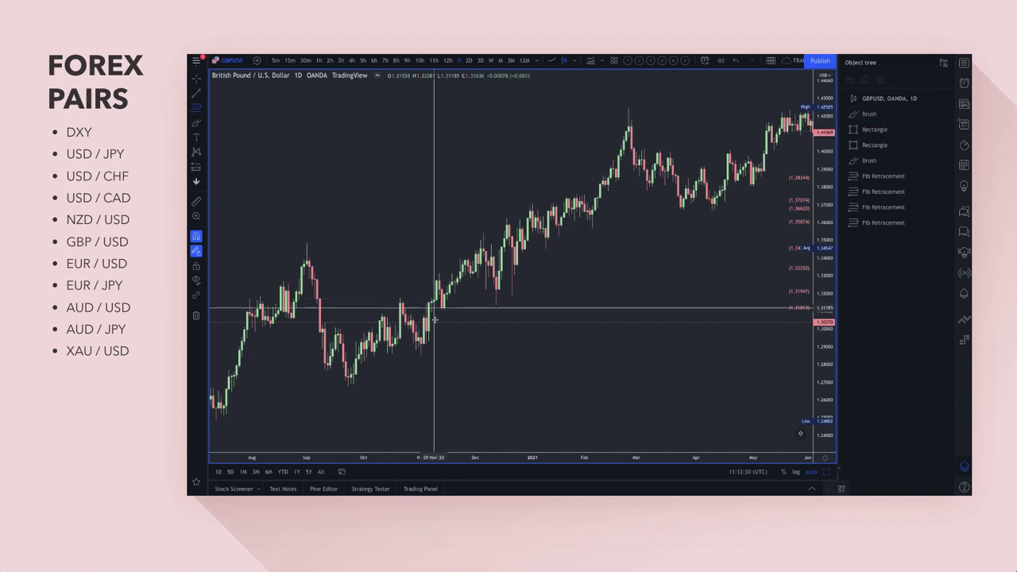
left_click(425, 318)
left_click(424, 343)
left_click_drag(423, 343, 421, 354)
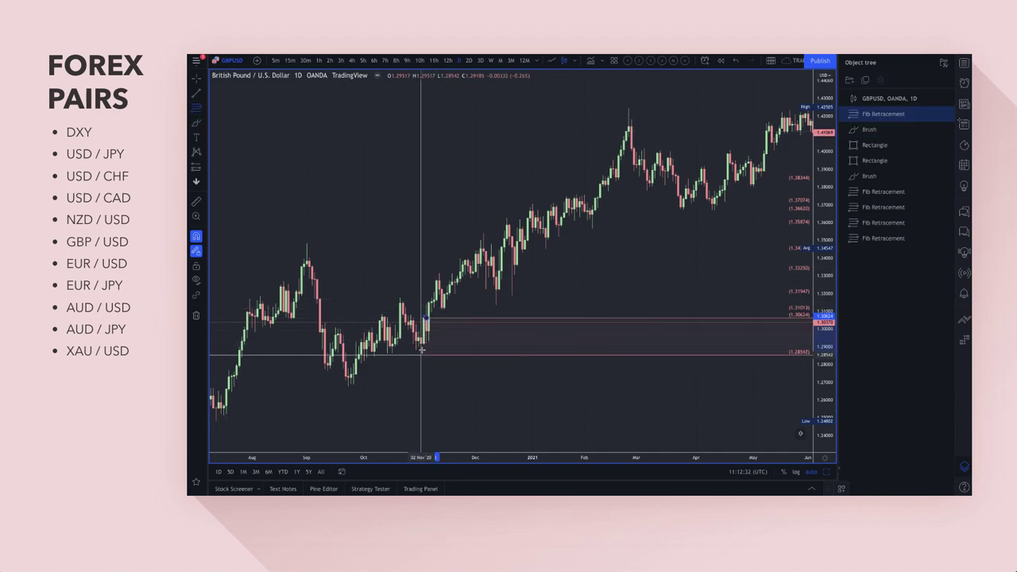
left_click(845, 489)
left_click(861, 317)
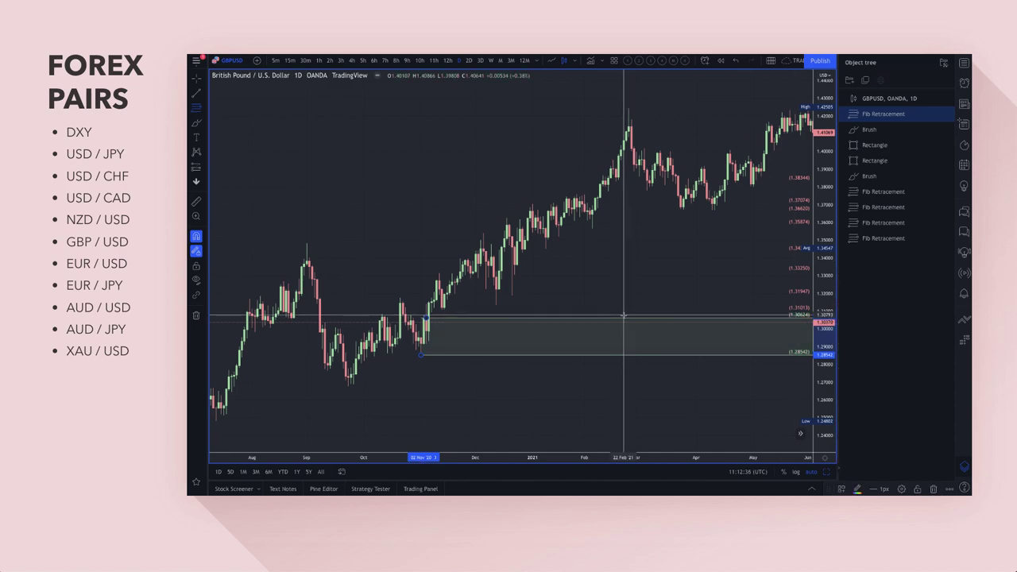
Brush an arrow rising from the end of GBPUSD's arched path near the 1.30624 demand edge to the 1.31947 supply level
scroll(624, 316, "right", 10)
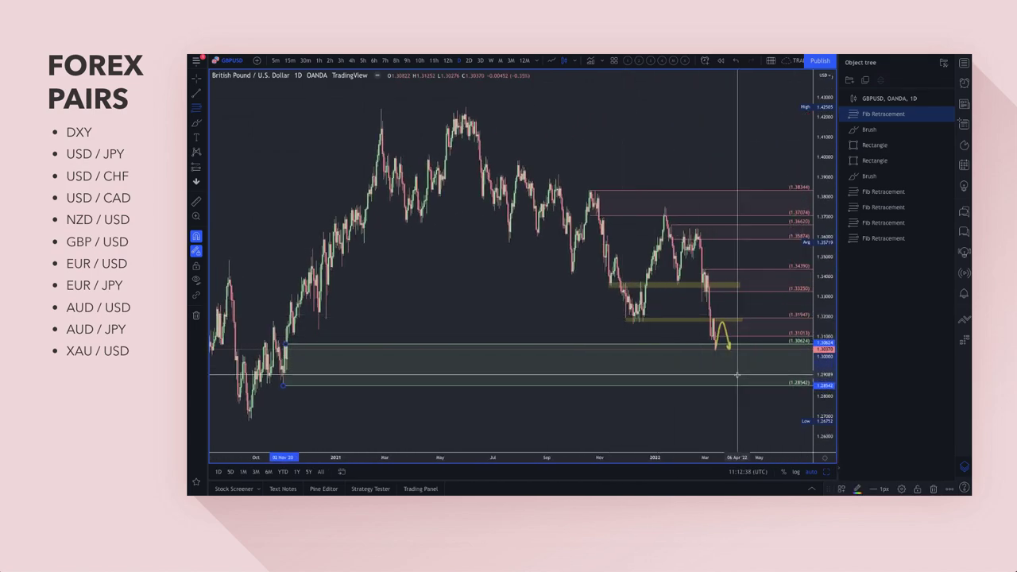
scroll(567, 334, "up", 5)
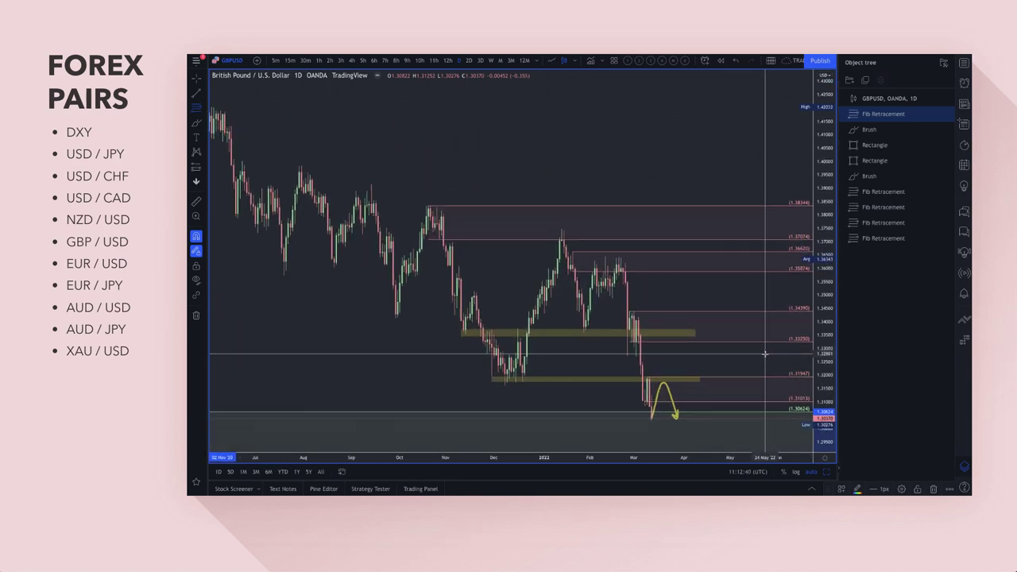
left_click(197, 123)
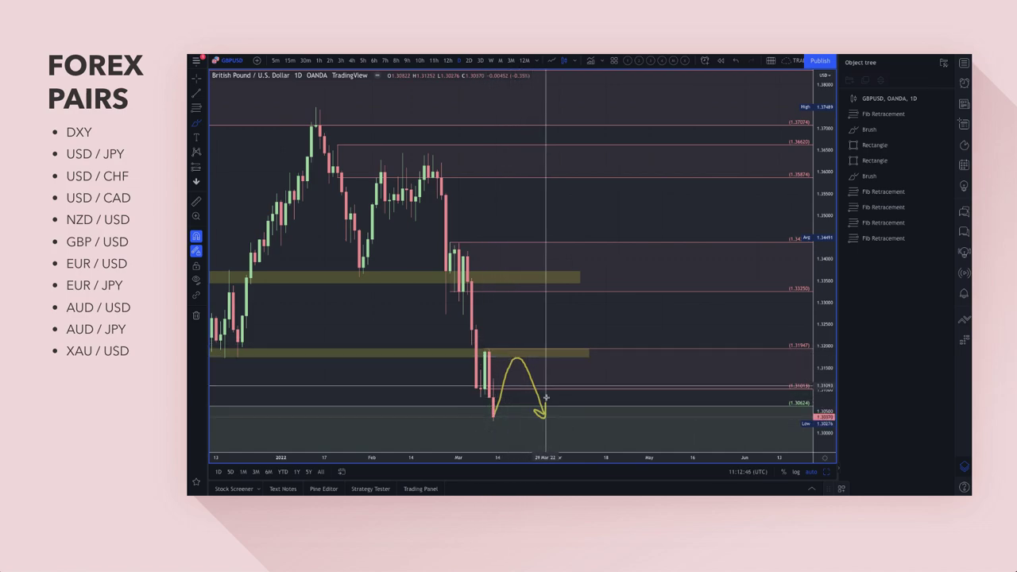
mouse_move(543, 414)
left_mouse_down()
mouse_move(608, 352)
mouse_move(610, 375)
left_mouse_up()
scroll(635, 348, "down", 1)
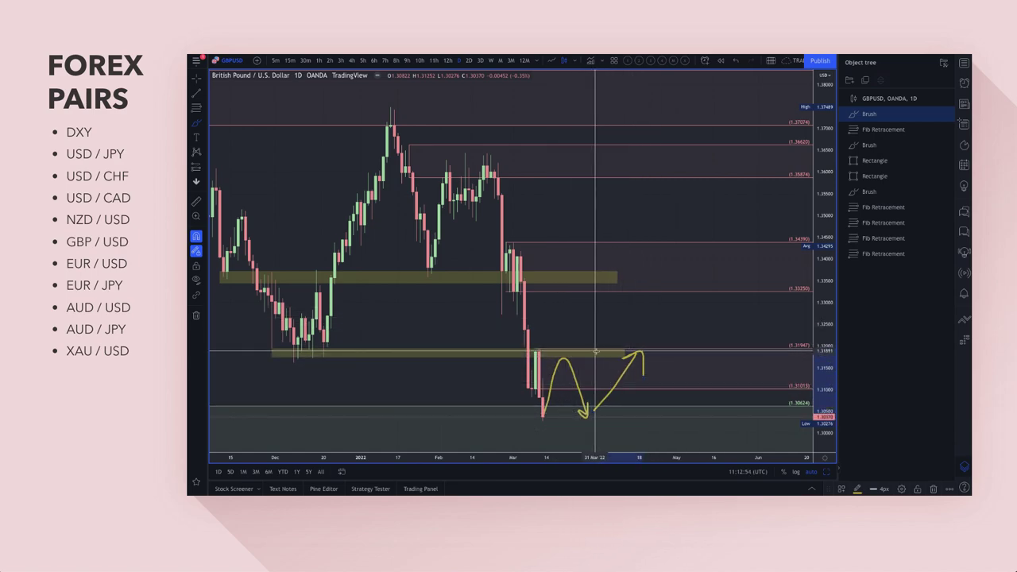
Switch to the ING article "UK GDP shows little sign of Omicron" and examine its summary and the January and December GDP figures
scroll(553, 361, "up", 3)
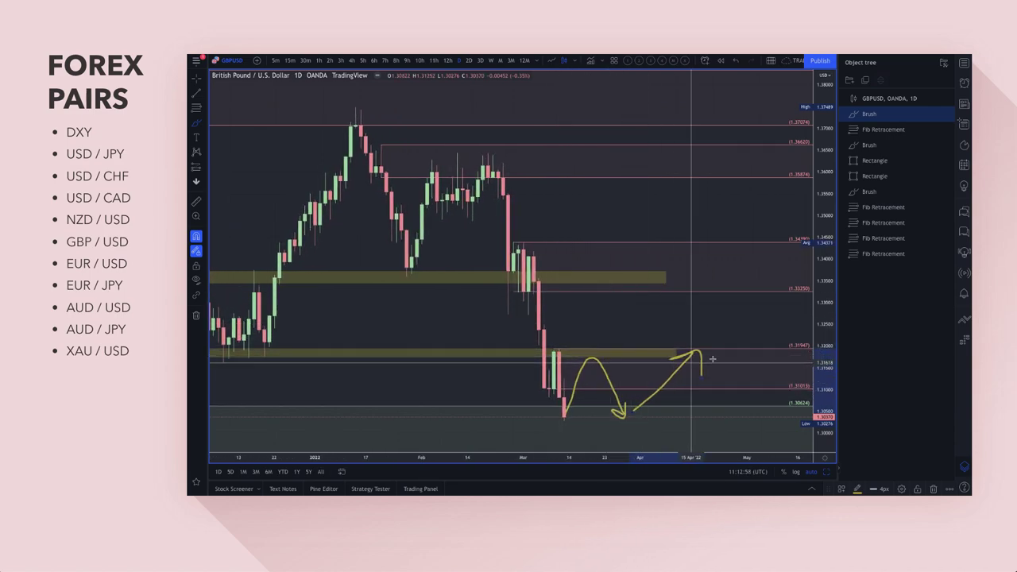
left_click(556, 211)
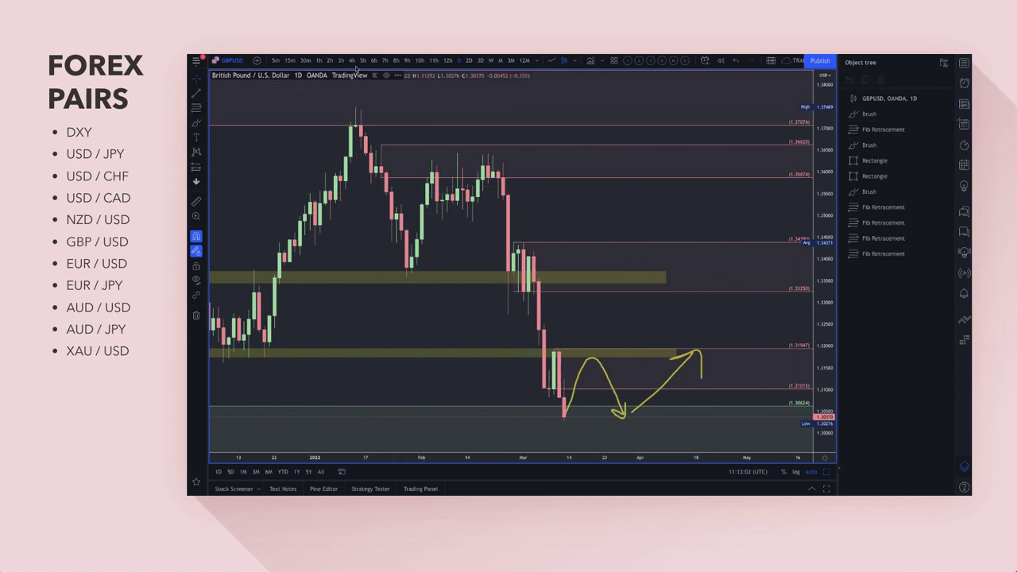
left_click(381, 56)
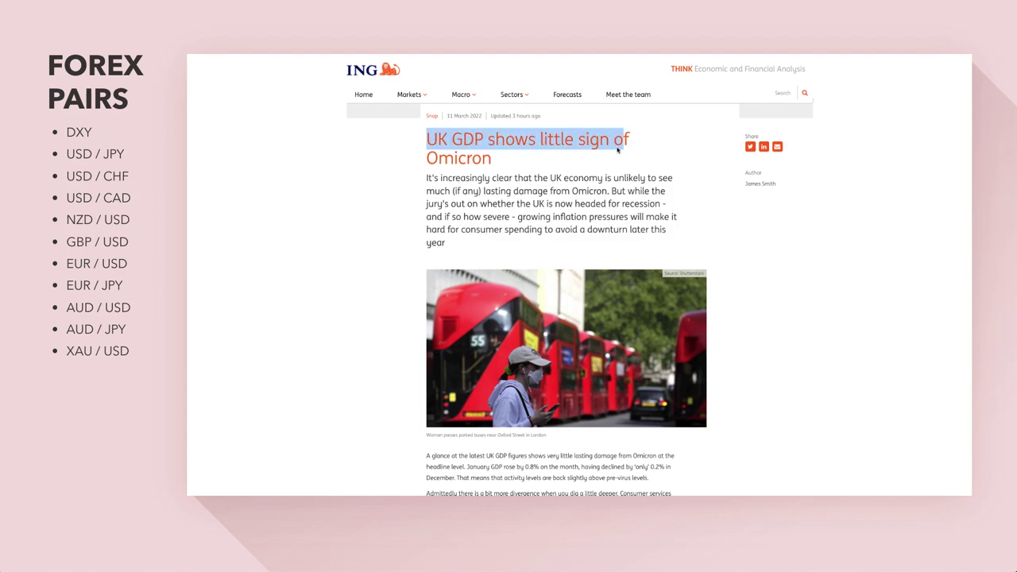
left_click(446, 178)
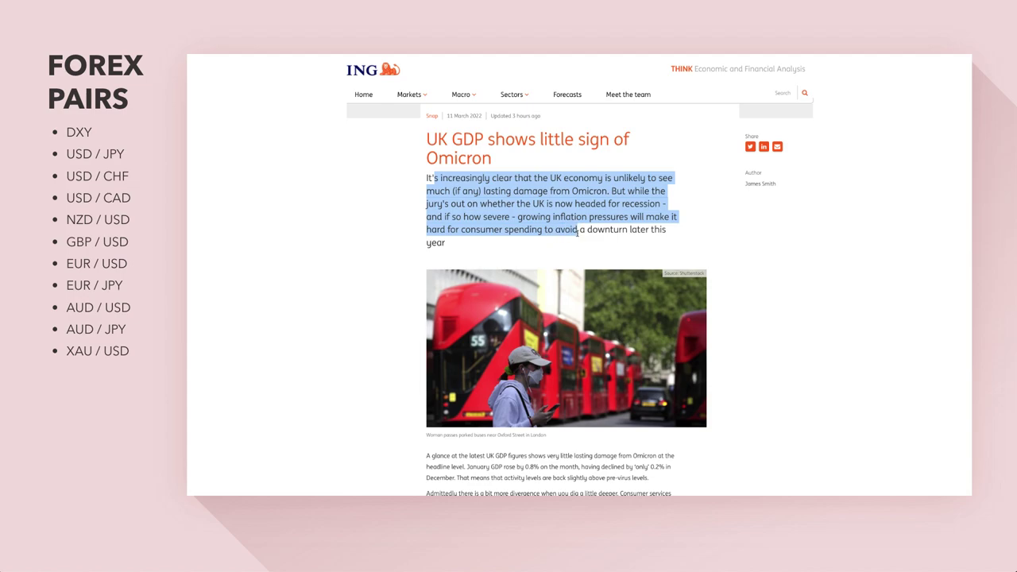
left_click(541, 246)
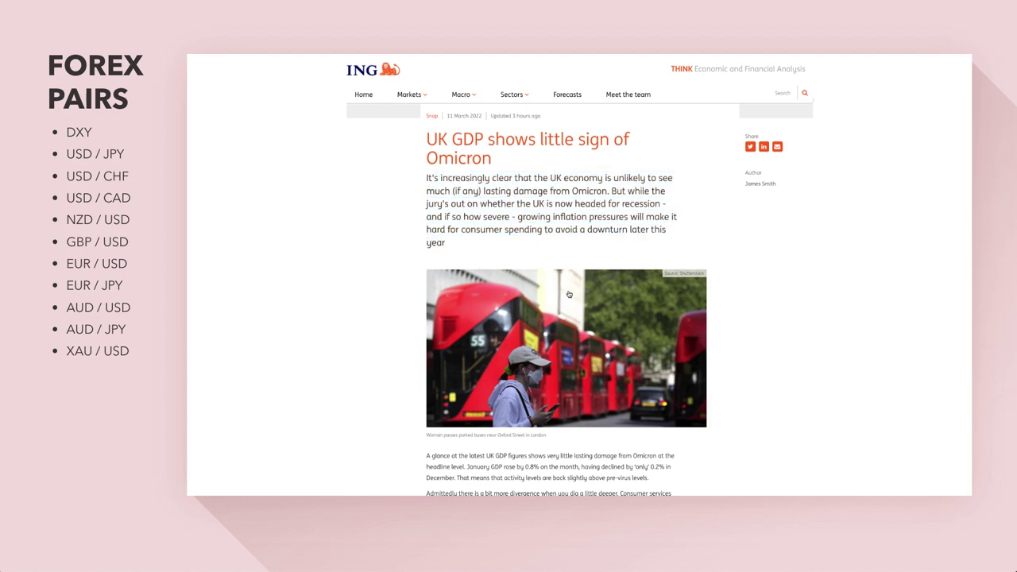
scroll(603, 386, "down", 2)
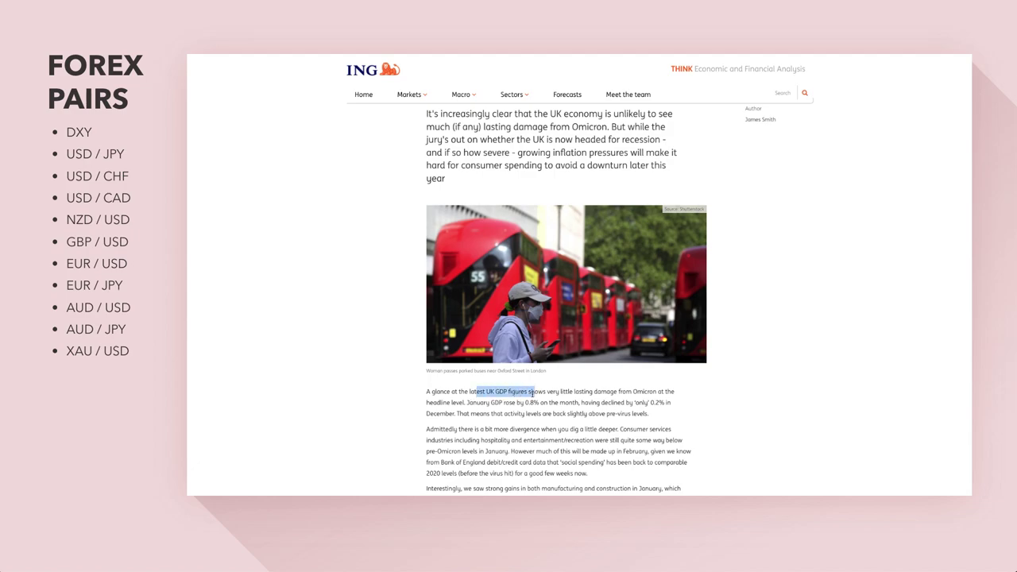
left_click_drag(644, 400, 583, 410)
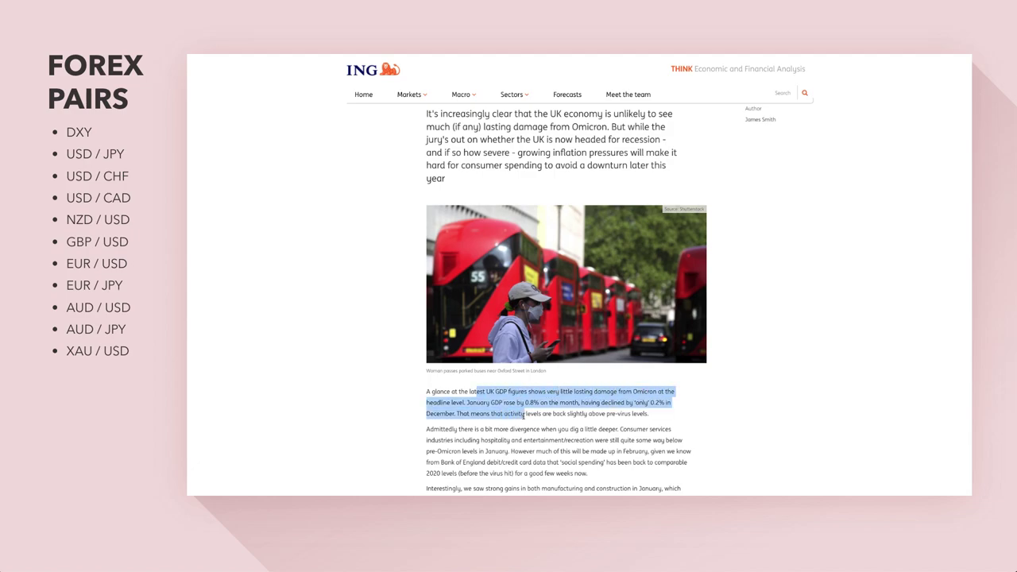
left_click(627, 416)
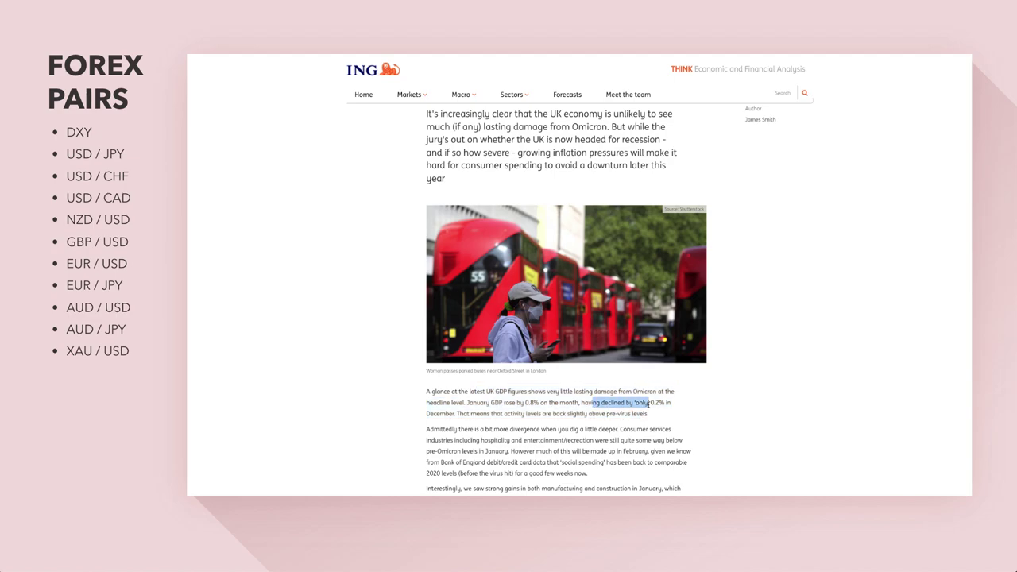
left_click_drag(649, 404, 674, 412)
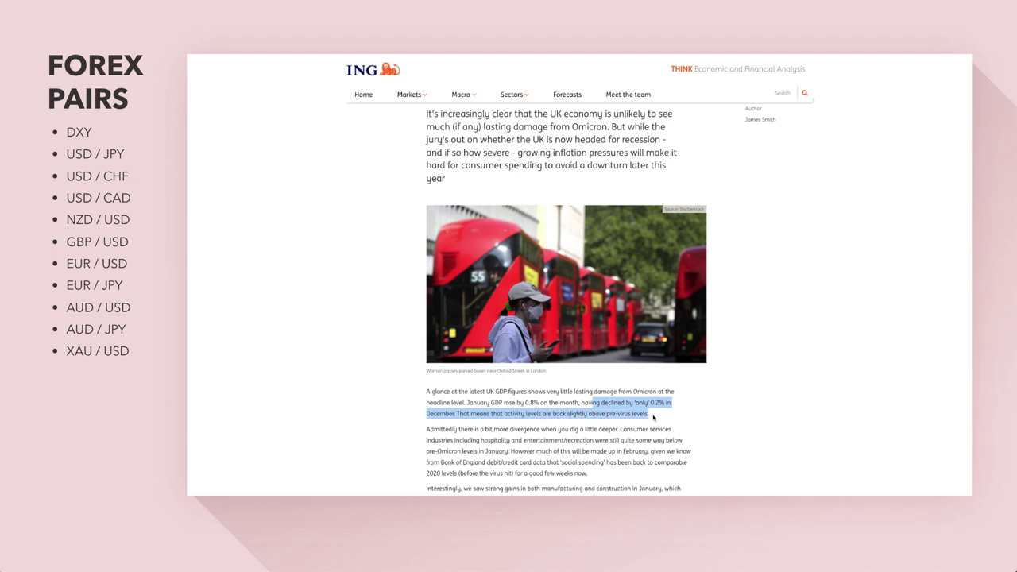
scroll(593, 398, "up", 3)
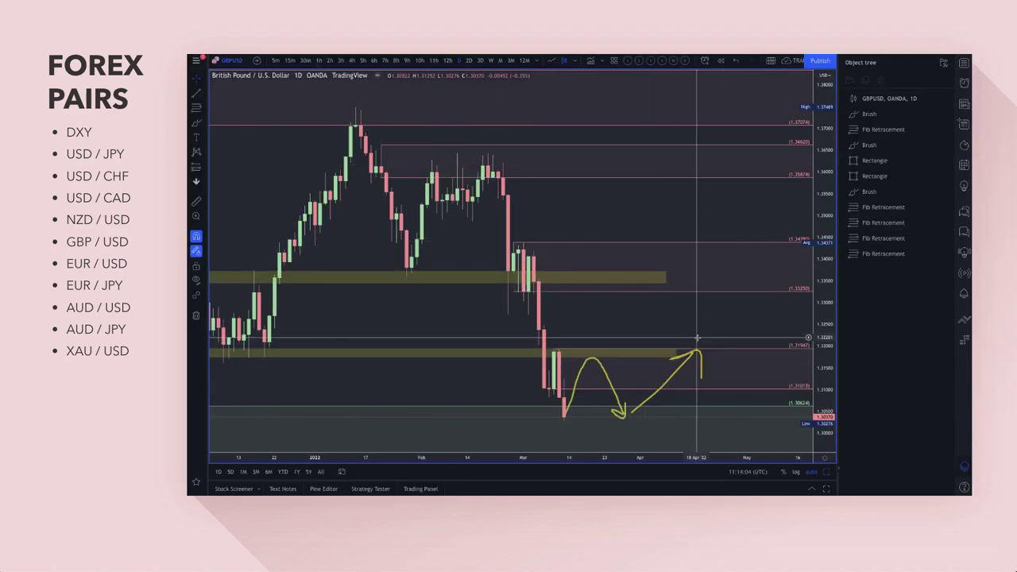
Remove the arched brush path from the GBPUSD chart
scroll(735, 337, "down", 5)
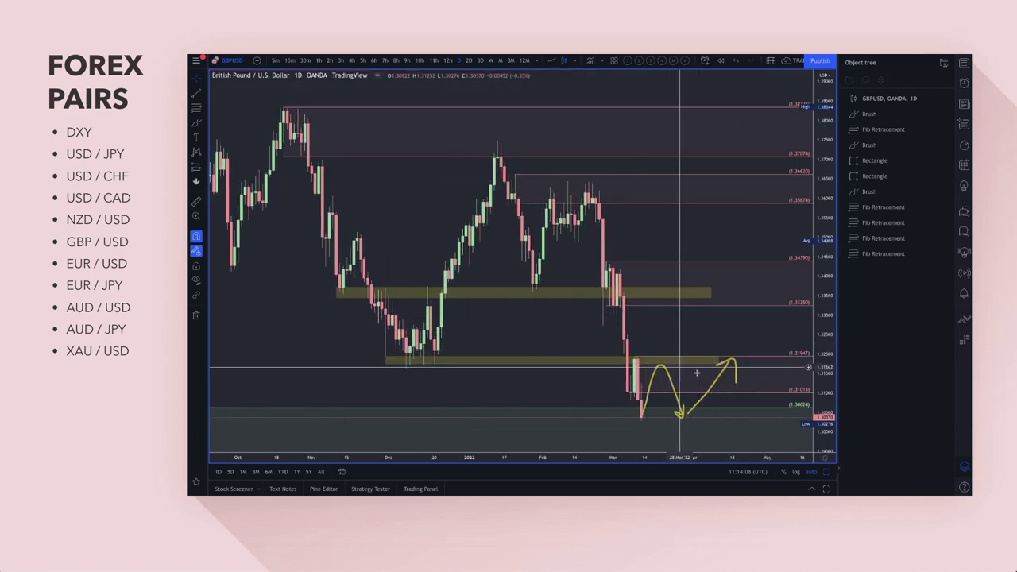
left_click(947, 192)
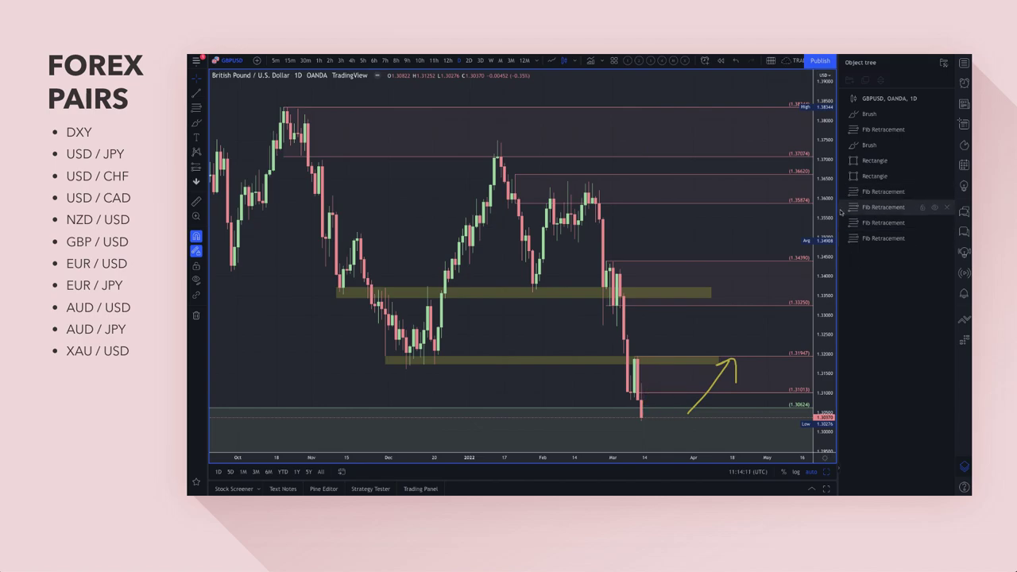
right_click(659, 321)
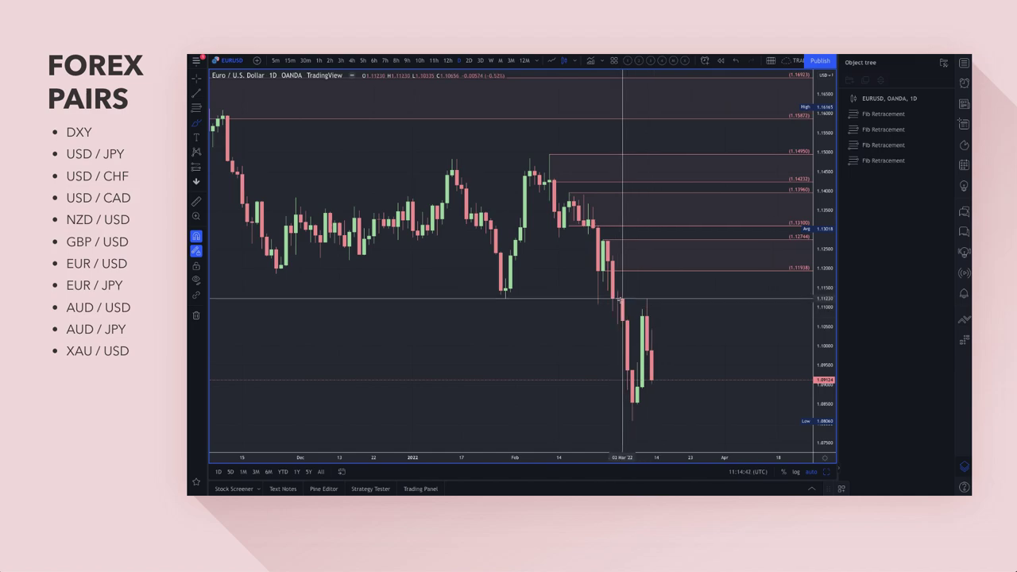
Brush a falling arrow from EURUSD's 10 March high and delete it again
mouse_move(648, 299)
left_mouse_down()
mouse_move(672, 383)
mouse_move(682, 385)
mouse_move(691, 358)
left_mouse_up()
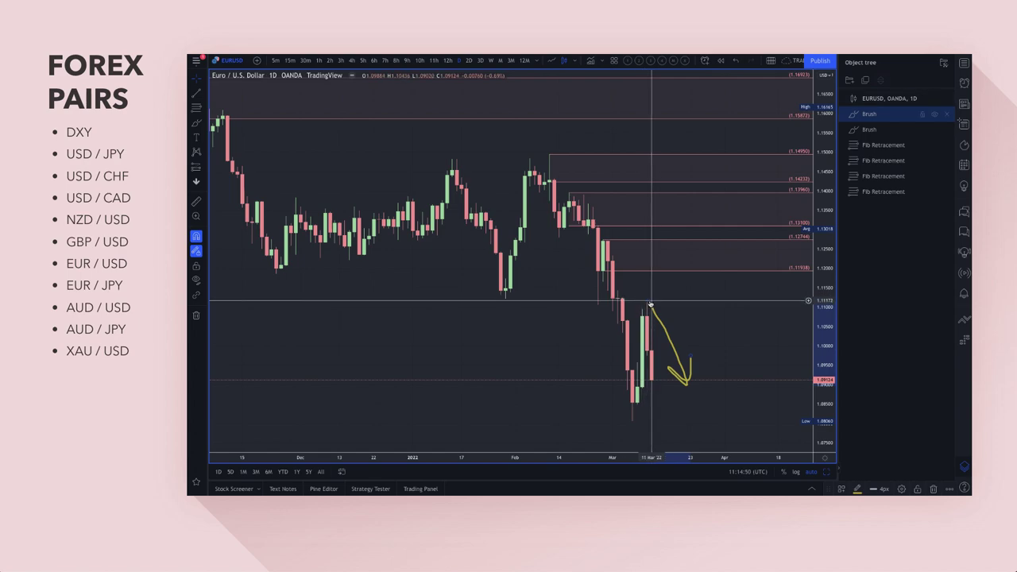
left_click(649, 303)
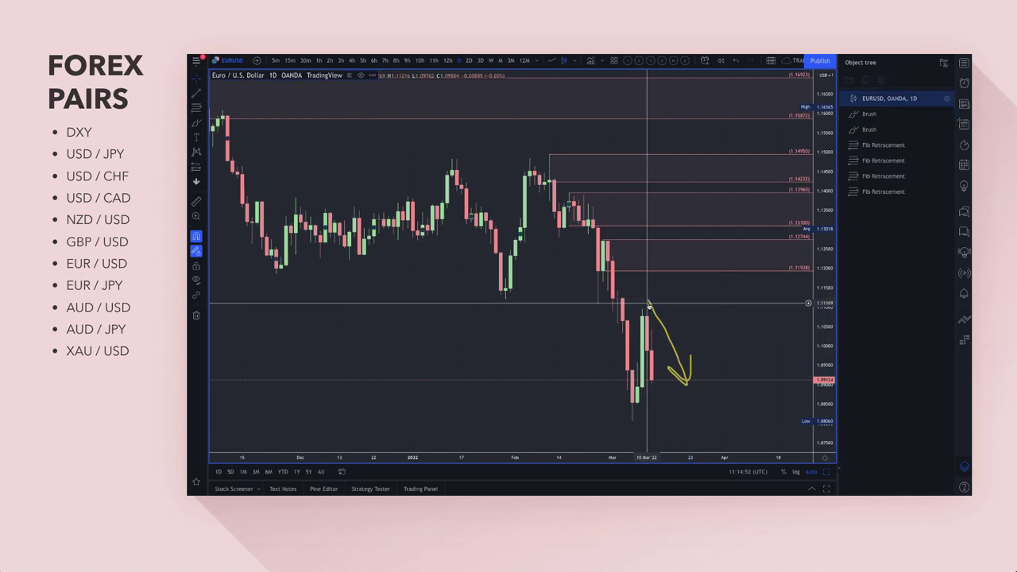
left_click(649, 305)
key("Delete")
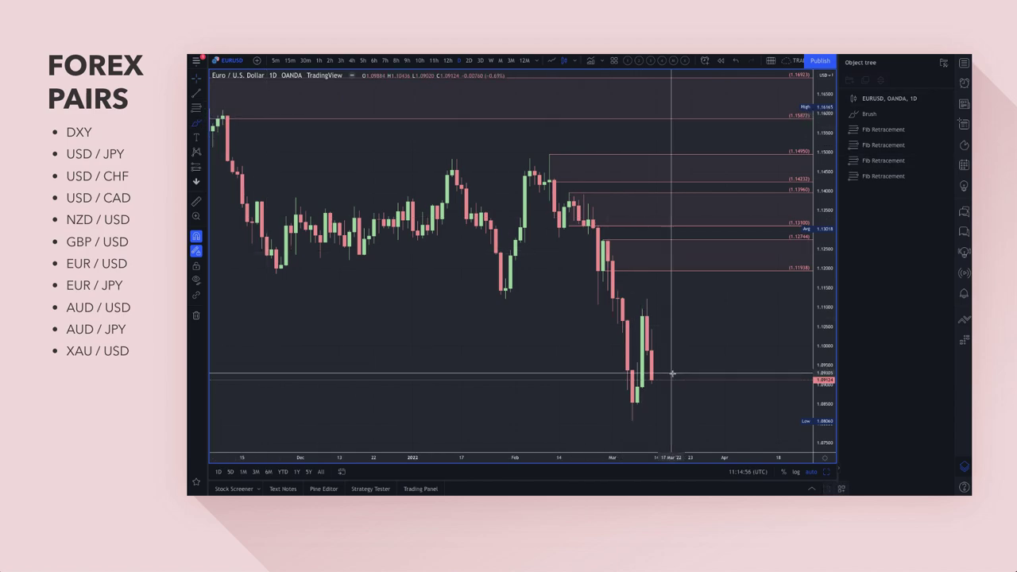
Brush an arched path from EURUSD's last candle into the 1.11938 supply zone and back down, and circle its peak
mouse_move(652, 380)
left_mouse_down()
mouse_move(683, 265)
mouse_move(717, 341)
mouse_move(724, 334)
left_mouse_up()
left_click_drag(683, 256, 681, 263)
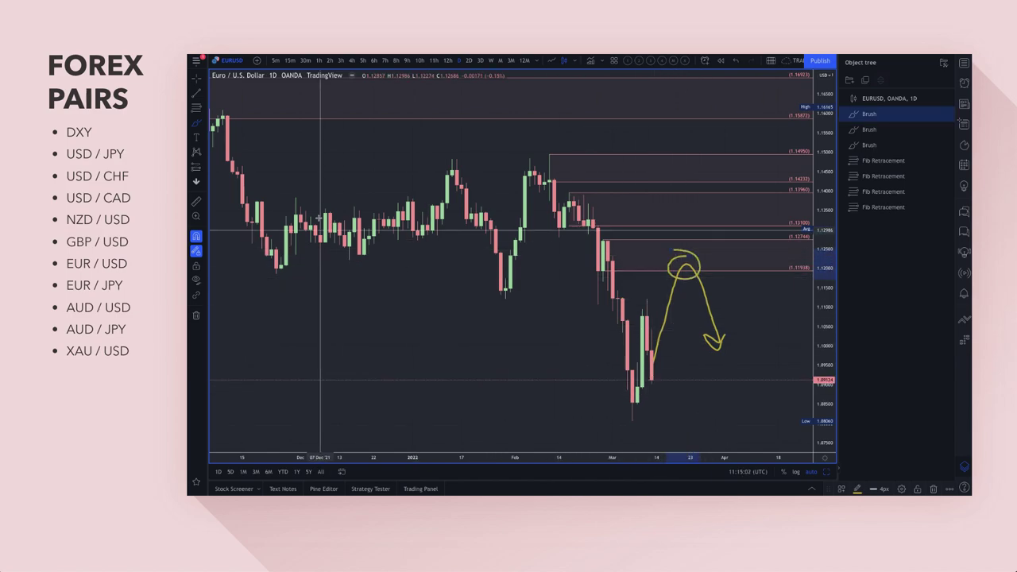
Draw a Fib Retracement demand zone from 1.09376 to 1.08060 on EURUSD's 7 March candle, and brush a circle and rising arrow from it
left_click(196, 114)
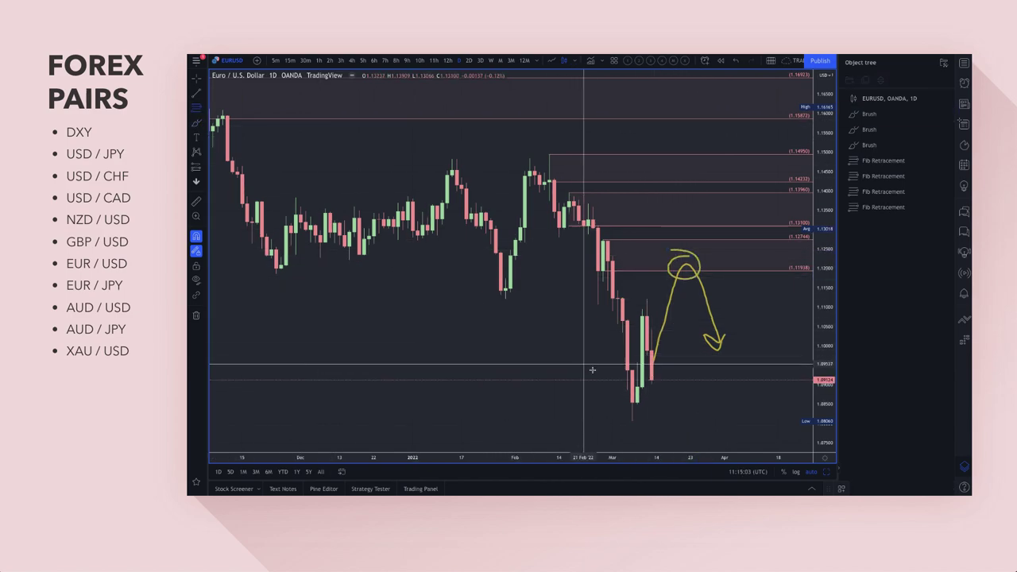
left_click(633, 371)
left_click(632, 421)
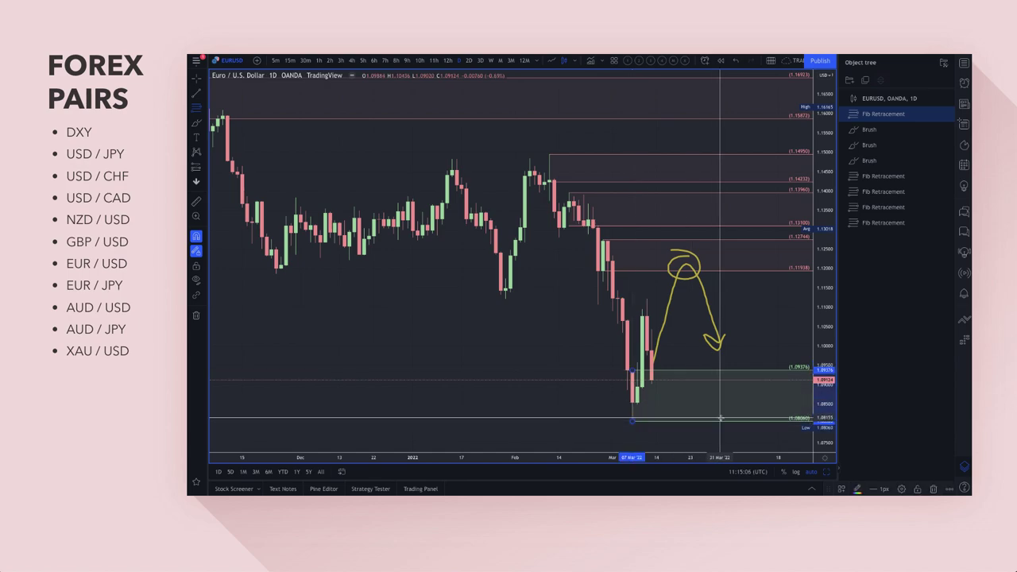
left_click(197, 123)
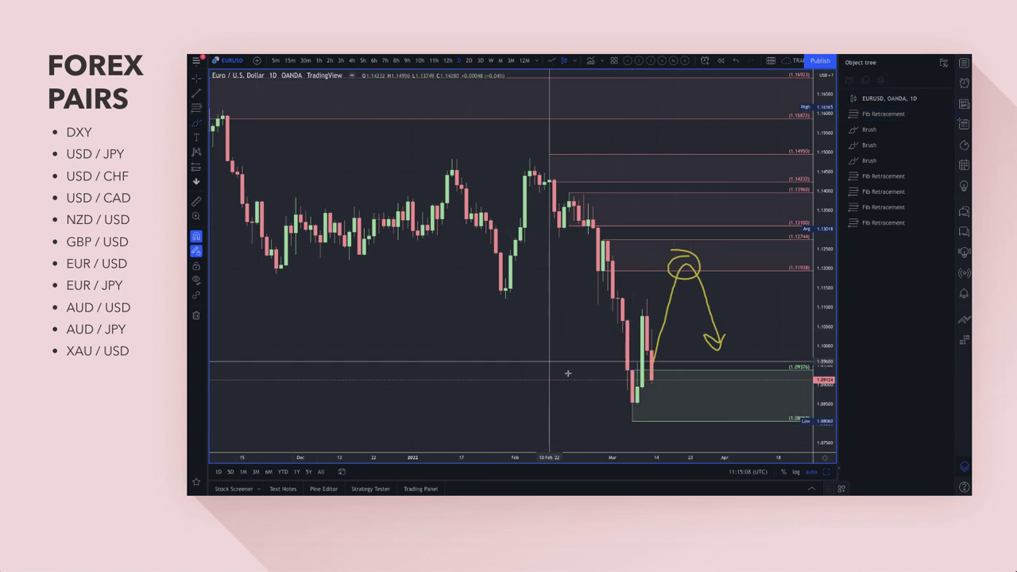
mouse_move(675, 389)
left_mouse_down()
mouse_move(677, 419)
mouse_move(679, 388)
mouse_move(754, 351)
left_mouse_up()
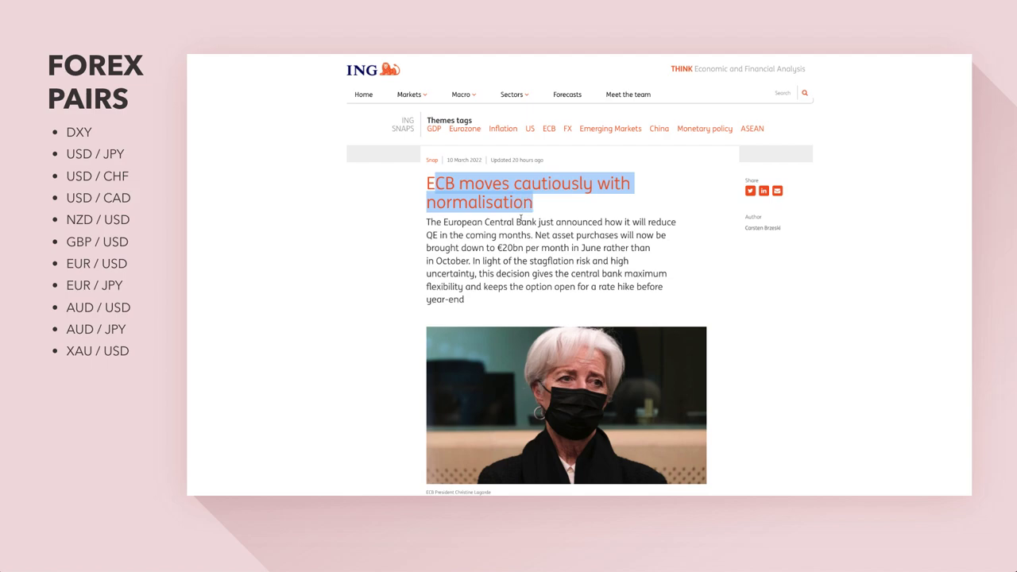
Read the summary of the ING article "ECB moves cautiously with normalisation", covering the QE reduction and net asset purchases
left_click_drag(444, 222, 537, 223)
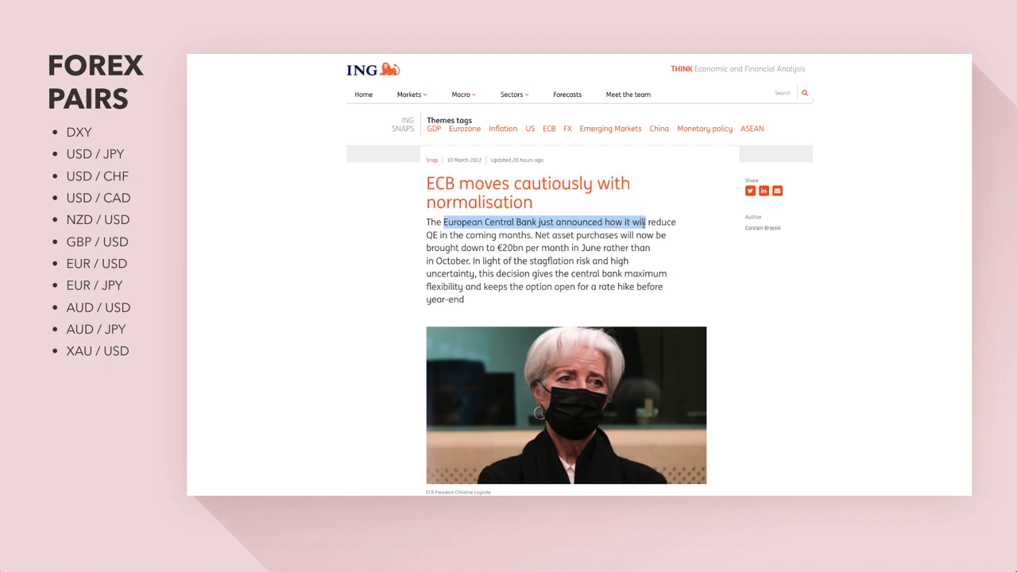
left_click_drag(645, 222, 436, 236)
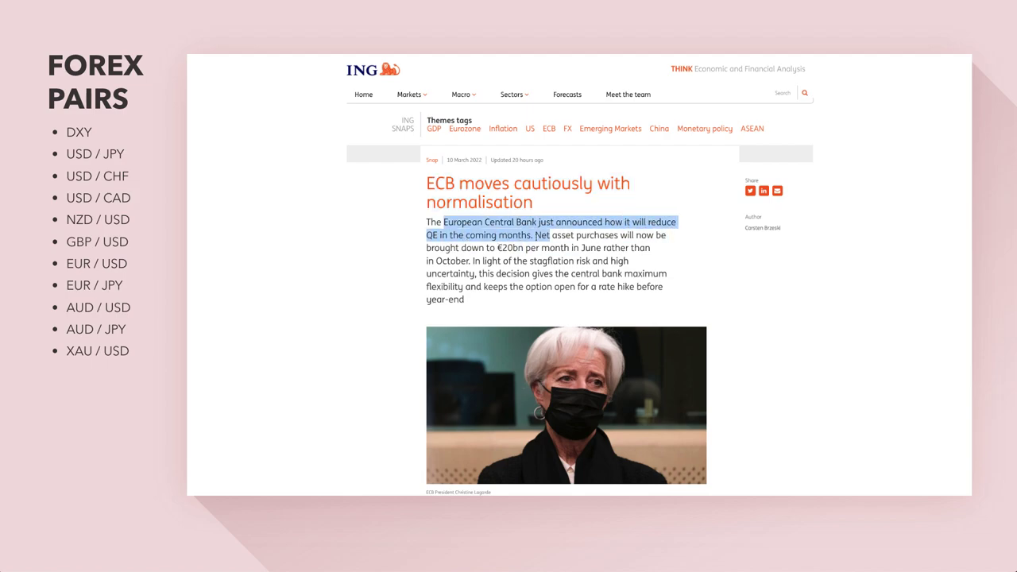
left_click_drag(664, 236, 525, 249)
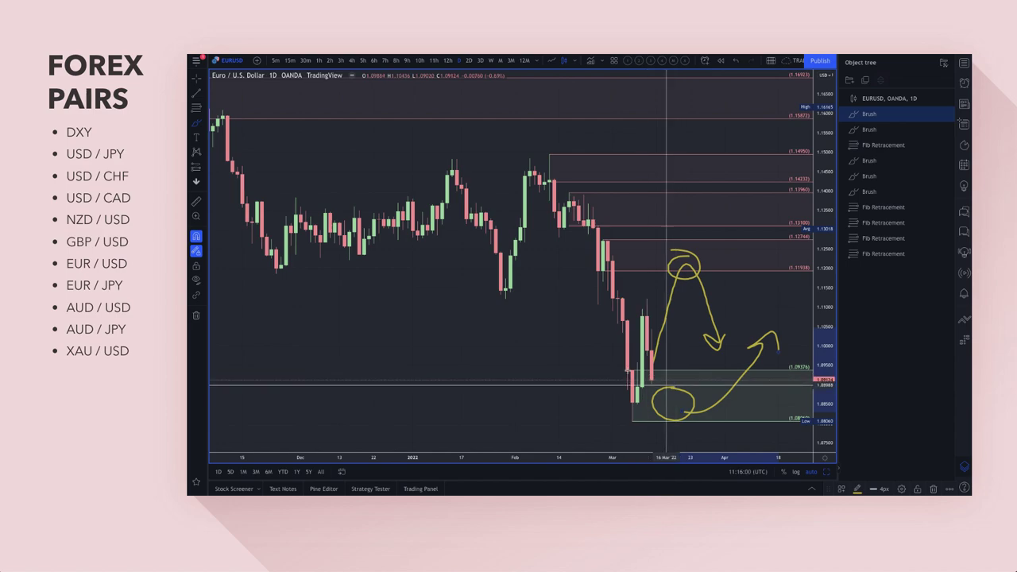
Brush a falling arrow beside EURUSD's February decline and a rising arrow above the early-February high
left_click(199, 122)
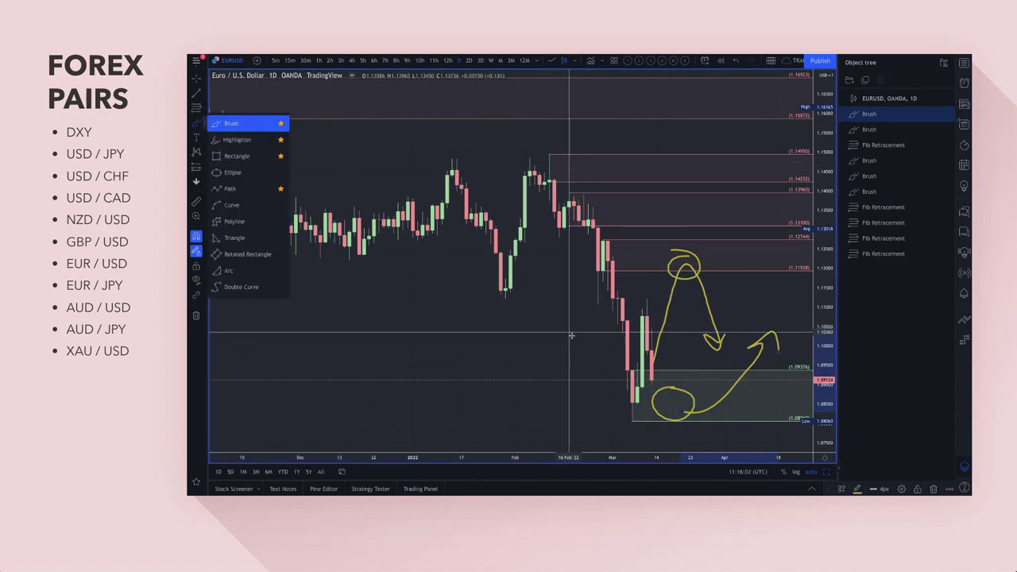
left_click(227, 121)
mouse_move(560, 270)
left_mouse_down()
mouse_move(587, 395)
mouse_move(601, 388)
left_mouse_up()
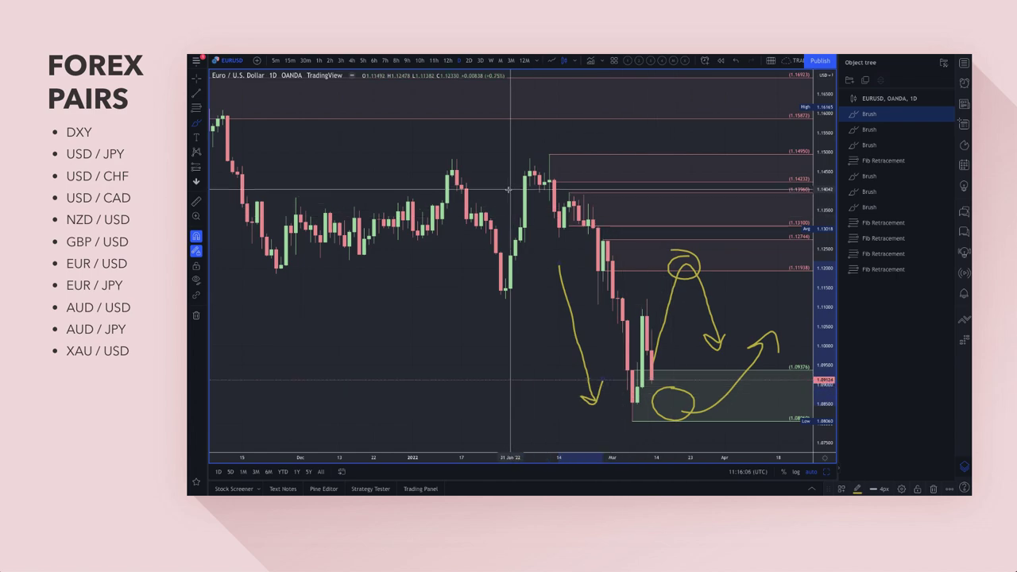
mouse_move(502, 189)
left_mouse_down()
mouse_move(525, 128)
mouse_move(537, 147)
left_mouse_up()
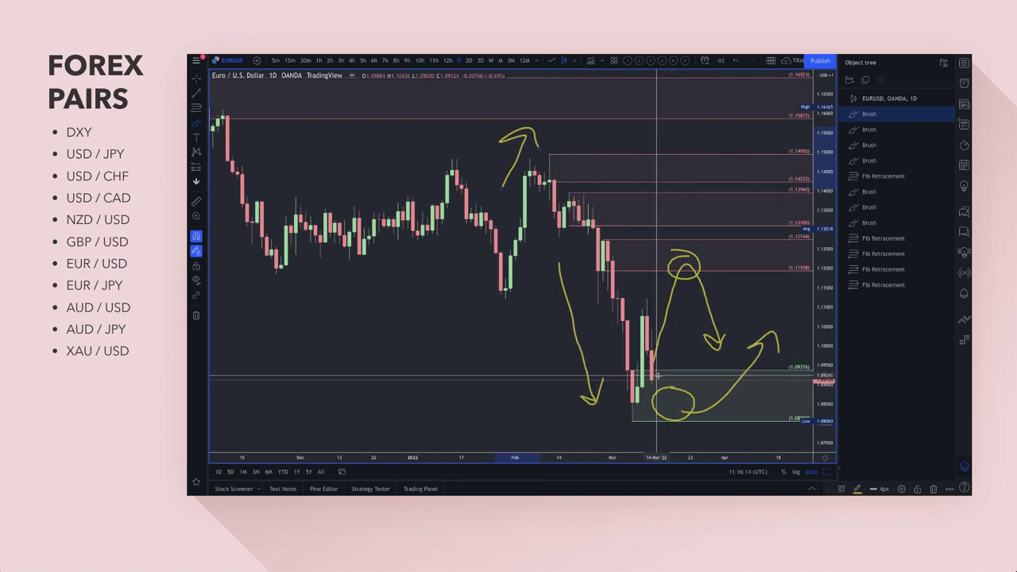
Brush a rising arrow from EURUSD's last candle to about 1.135 and a falling arrow above late February, and delete all the brush drawings
mouse_move(657, 377)
left_mouse_down()
mouse_move(769, 205)
mouse_move(779, 248)
left_mouse_up()
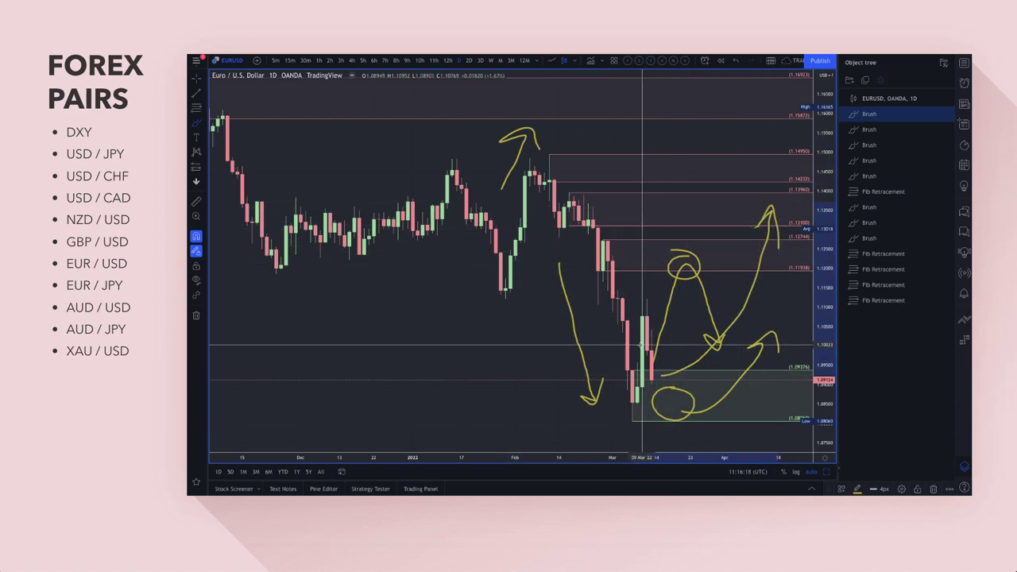
left_click_drag(573, 111, 608, 143)
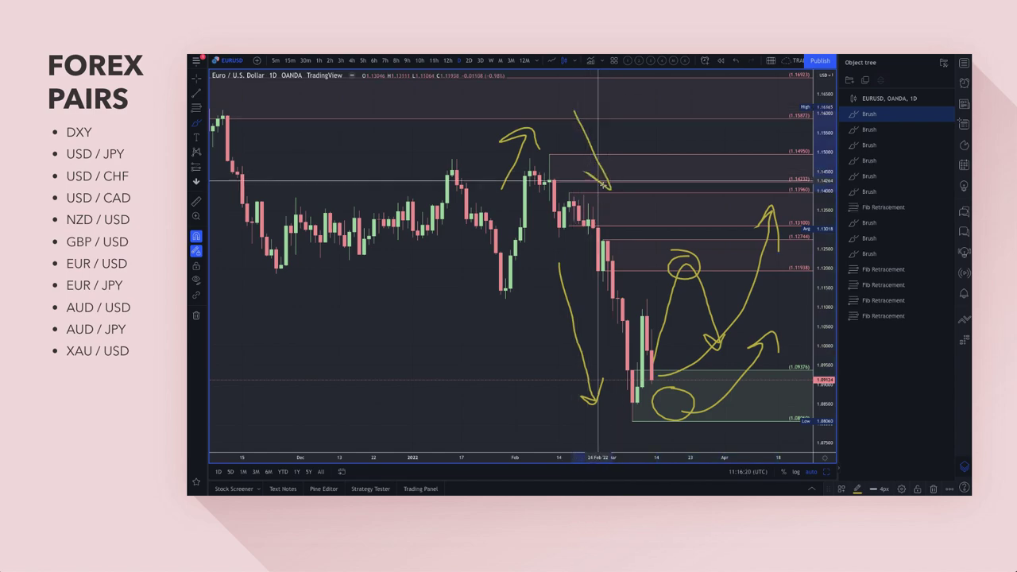
left_click(948, 115)
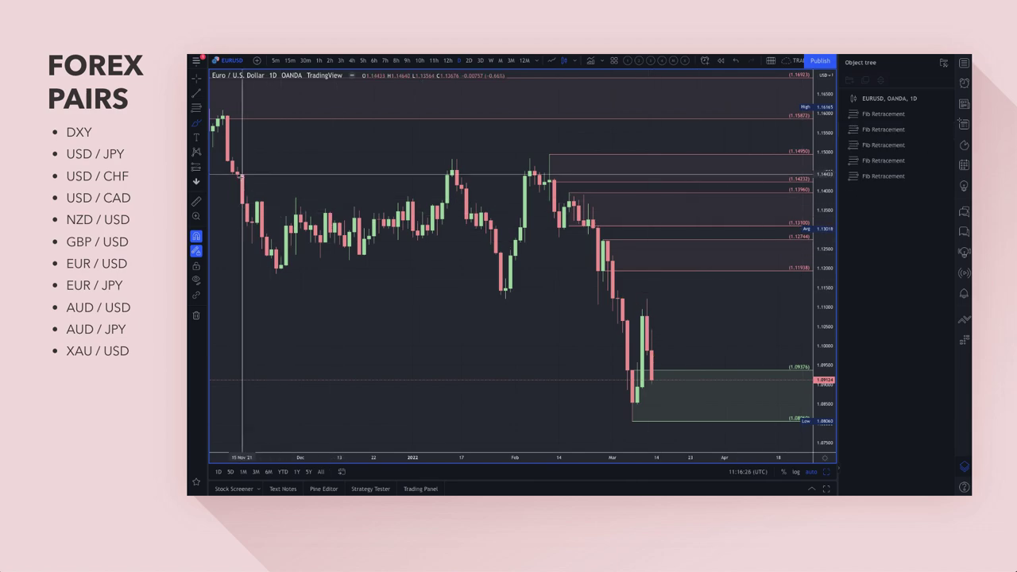
Brush a projected path from EURUSD's demand zone below 1.09376 and a mark inside the 1.11938–1.12744 supply zone
left_click(198, 125)
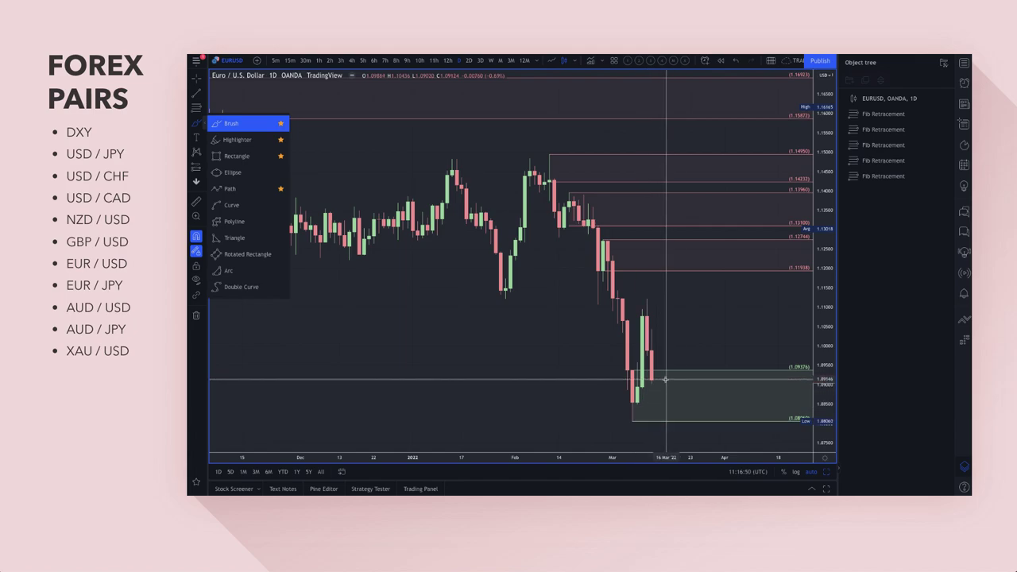
mouse_move(662, 395)
left_mouse_down()
mouse_move(719, 301)
mouse_move(723, 314)
left_mouse_up()
mouse_move(676, 253)
left_mouse_down()
mouse_move(691, 295)
mouse_move(697, 275)
left_mouse_up()
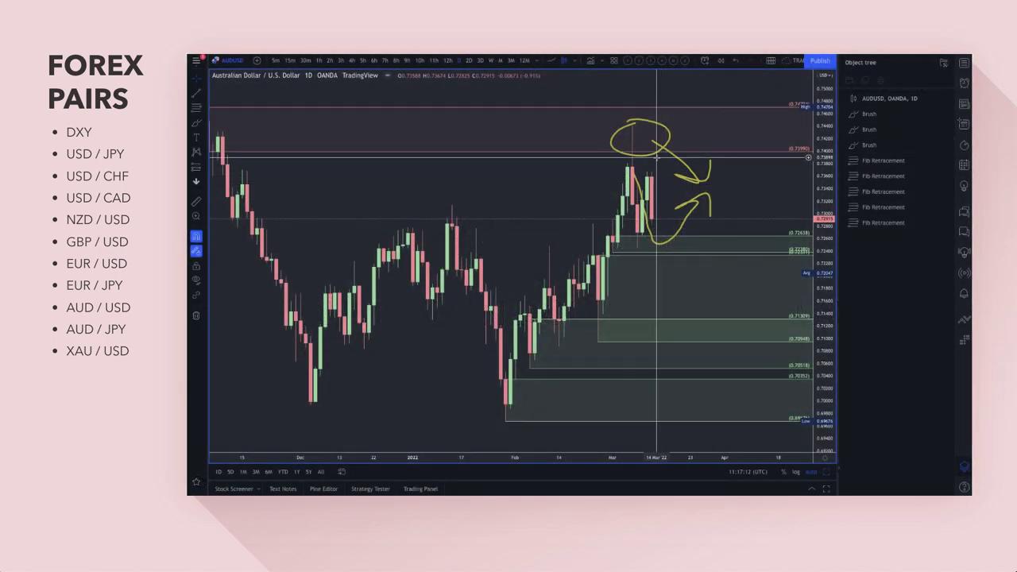
Delete the circle, the falling arrow and the rebound arrow brushed on the AUDUSD chart
left_click(653, 156)
key("Delete")
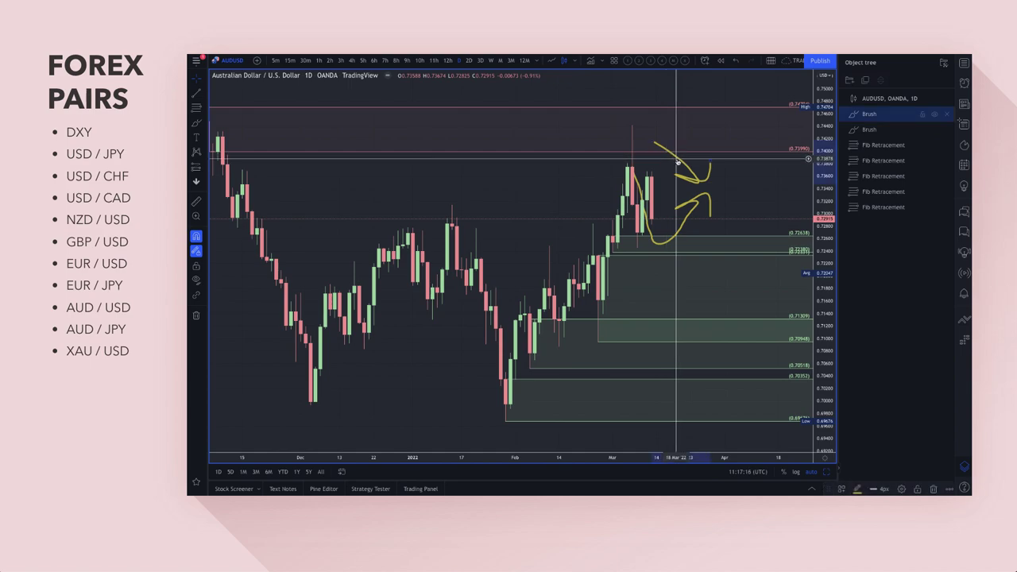
key("Delete")
key("Delete")
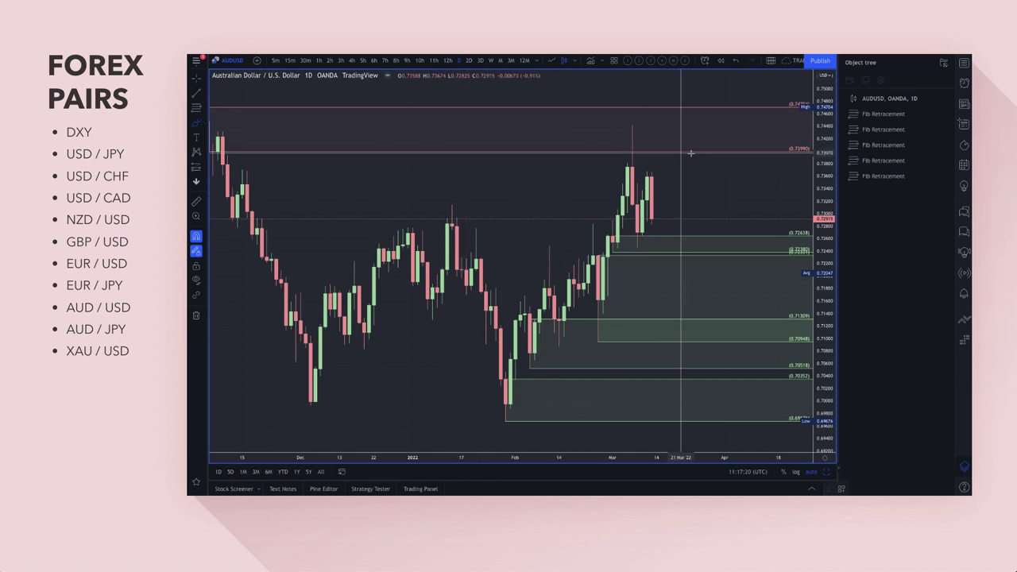
scroll(760, 170, "down", 2)
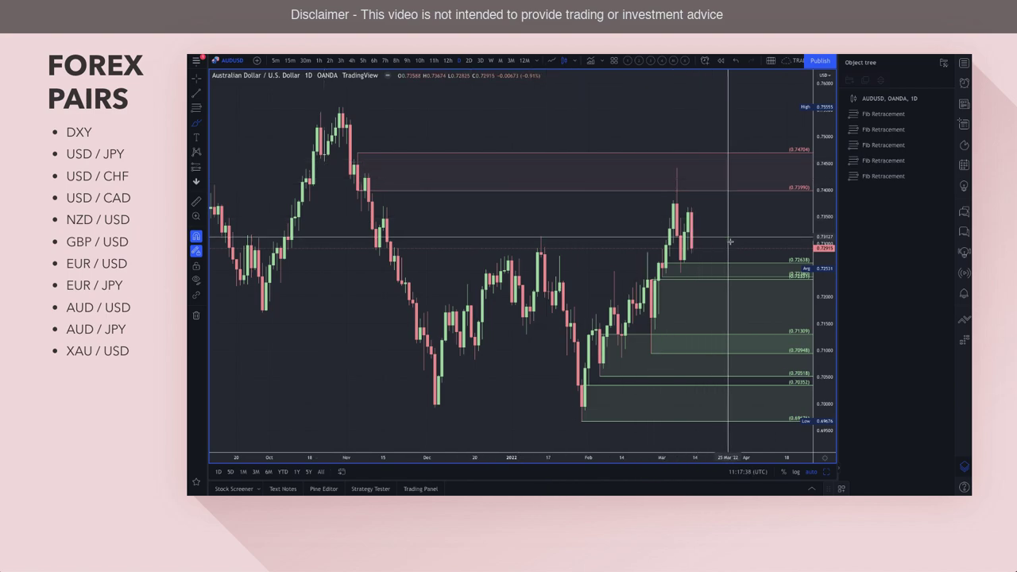
Brush two projected AUDUSD paths: up into the 0.73990–0.74704 supply zone before falling, and down into demand below 0.72638 before rebounding
left_click(728, 266)
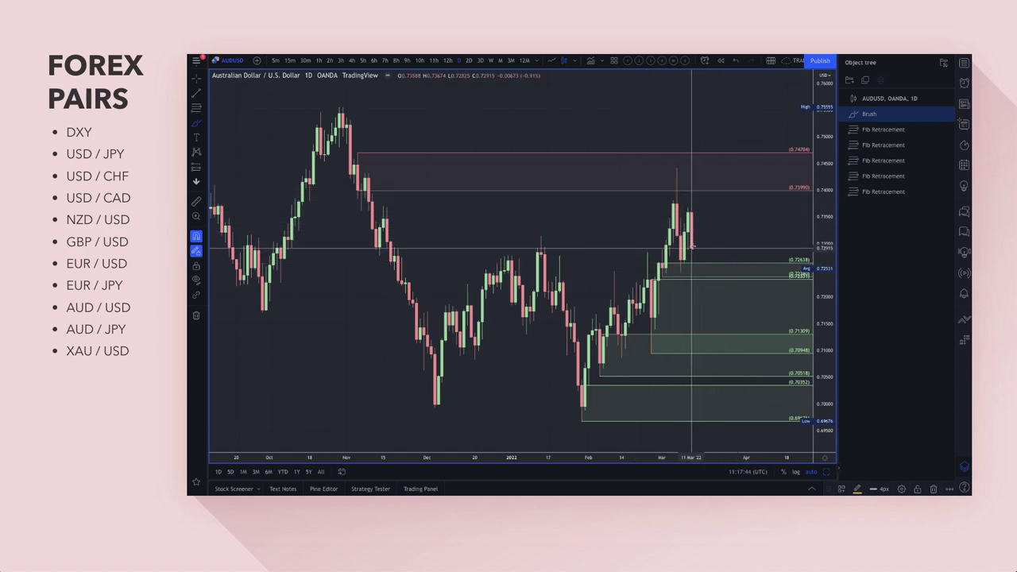
mouse_move(691, 250)
left_mouse_down()
mouse_move(708, 187)
mouse_move(745, 209)
mouse_move(761, 192)
left_mouse_up()
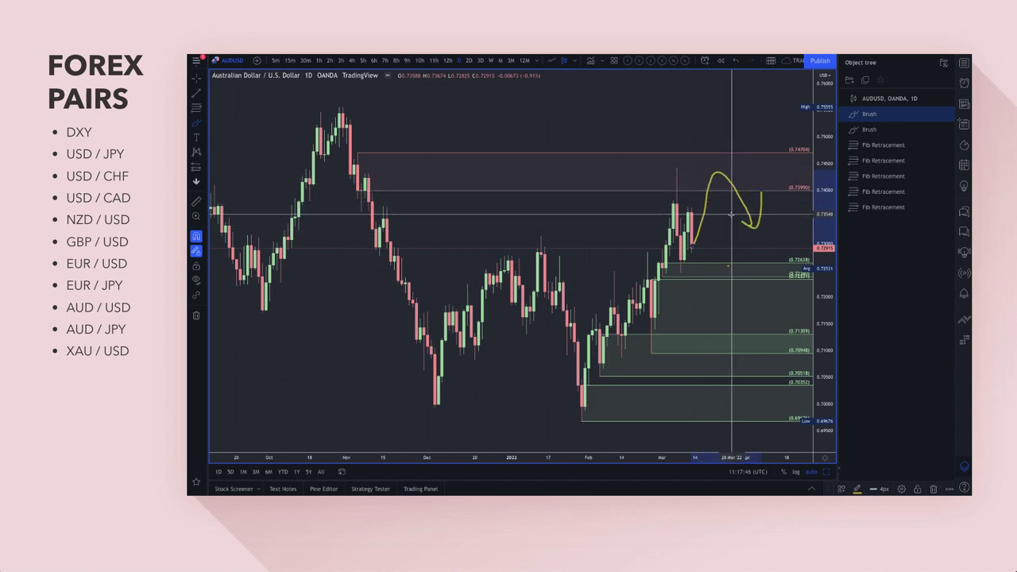
mouse_move(696, 248)
left_mouse_down()
mouse_move(715, 273)
mouse_move(743, 245)
left_mouse_up()
Brush over AUDUSD's March rise and fall, circle the low in the demand zone below 0.72638, and add a rebound arrow
scroll(715, 239, "up", 5)
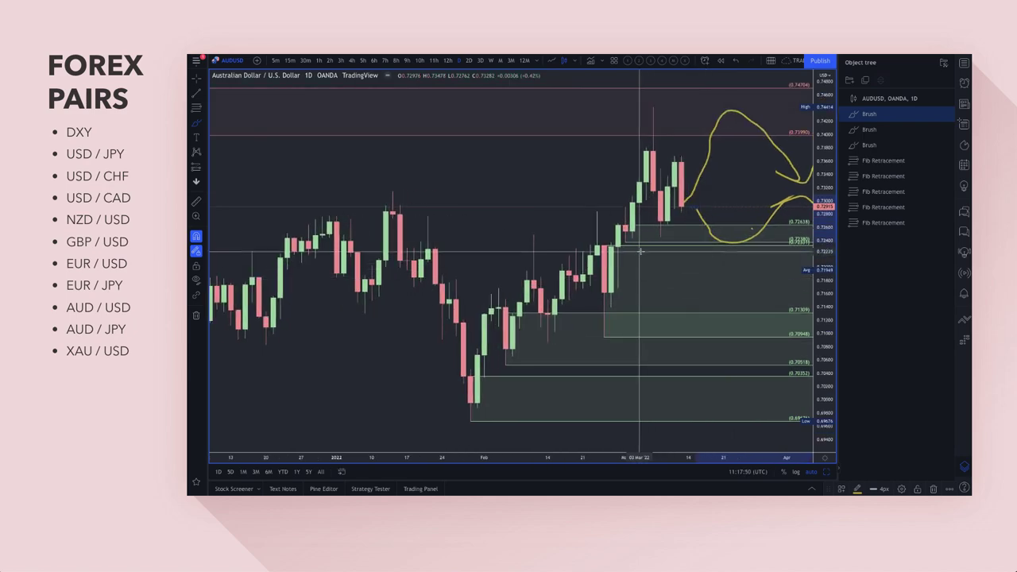
left_click_drag(618, 231, 652, 127)
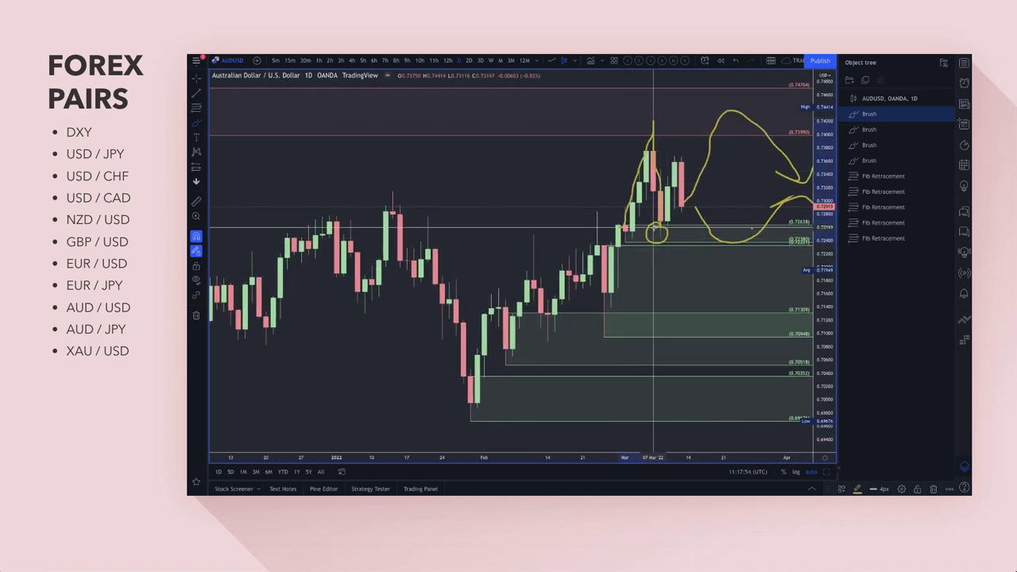
left_click_drag(654, 234, 688, 143)
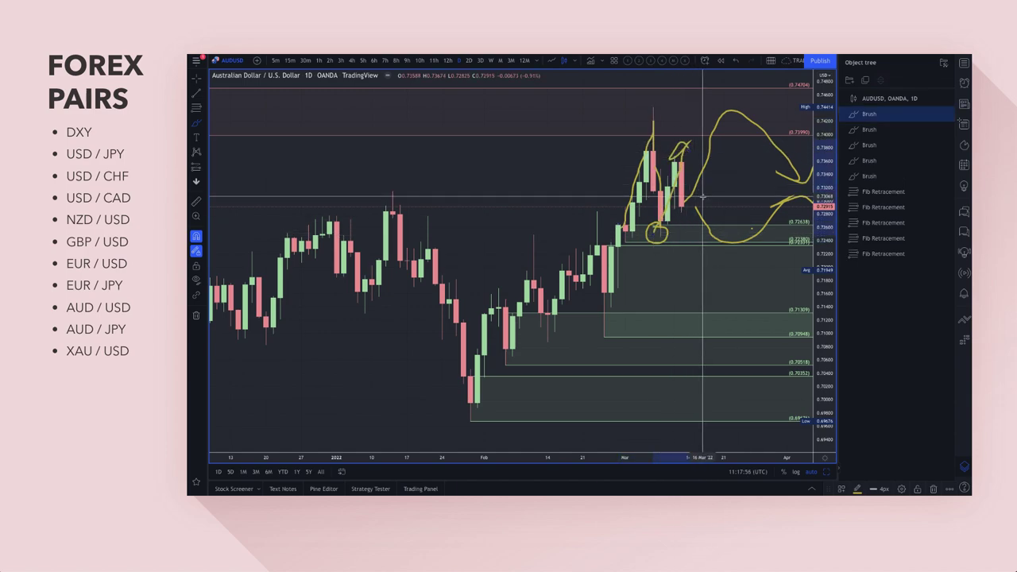
Examine AUDUSD's March reaction to the demand zone on the 1-hour timeframe, and return to the daily chart
left_click(318, 61)
scroll(532, 191, "down", 5)
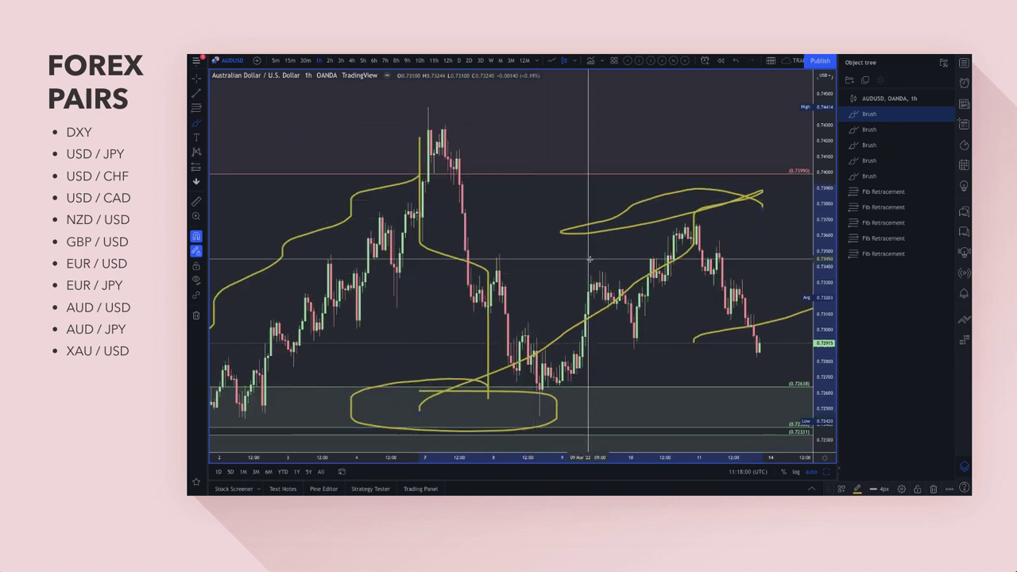
scroll(609, 298, "down", 1)
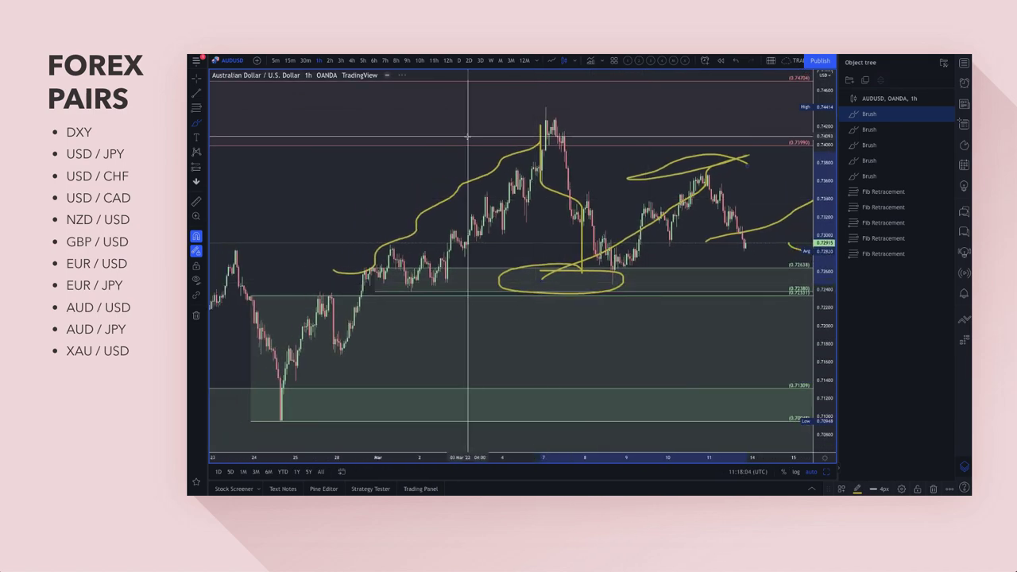
left_click(458, 60)
scroll(592, 164, "up", 5)
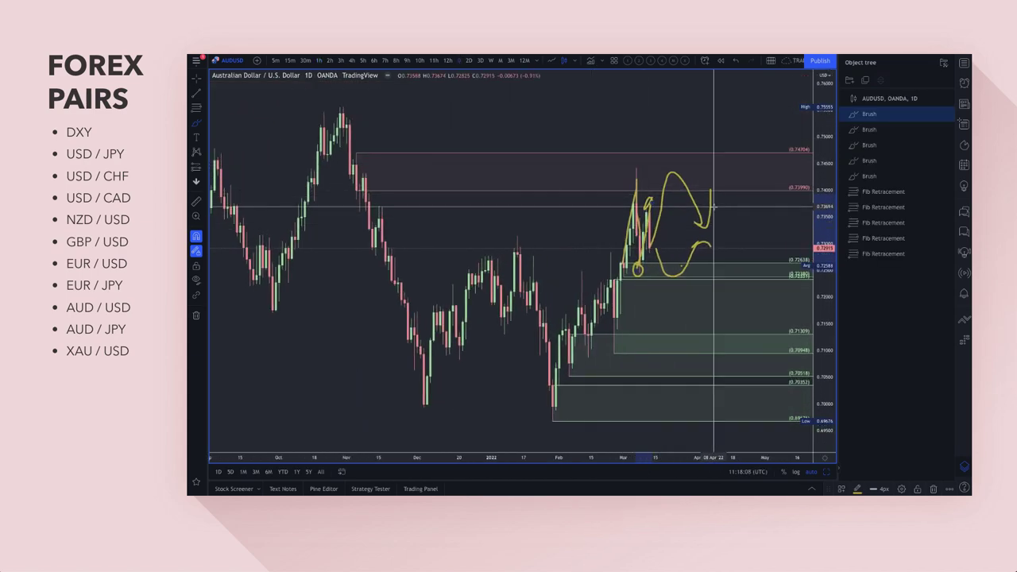
left_click(198, 125)
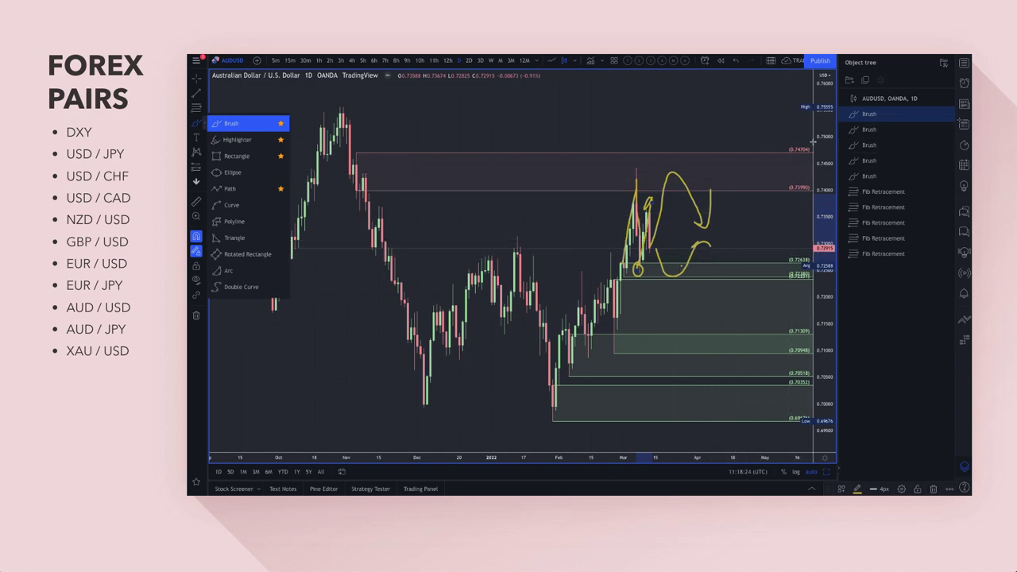
left_click(722, 141)
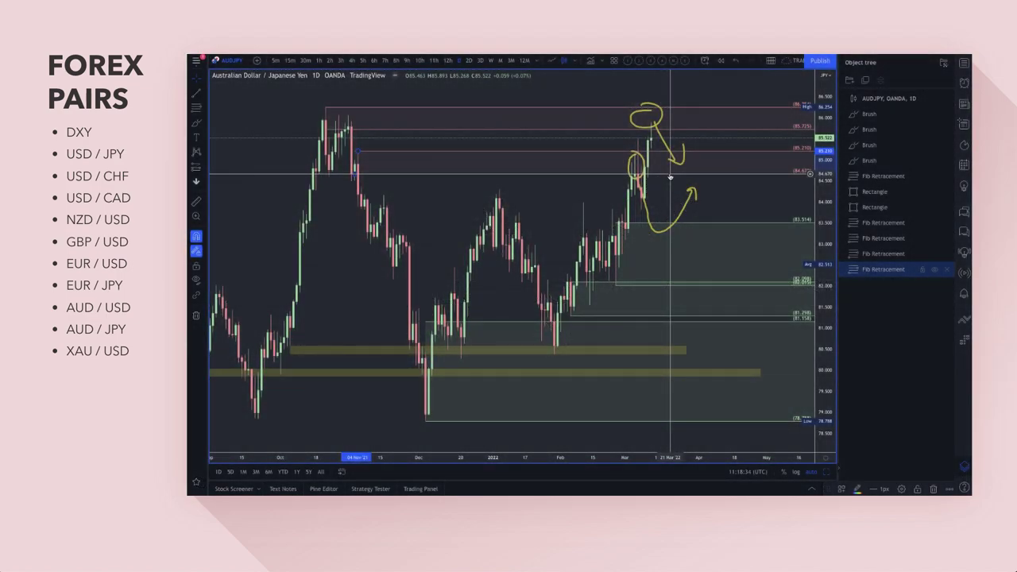
Delete AUDJPY's supply zone topped at 85.210, the brushed falling arrow, the rebound path and the lower circle
key("Delete")
left_click(671, 157)
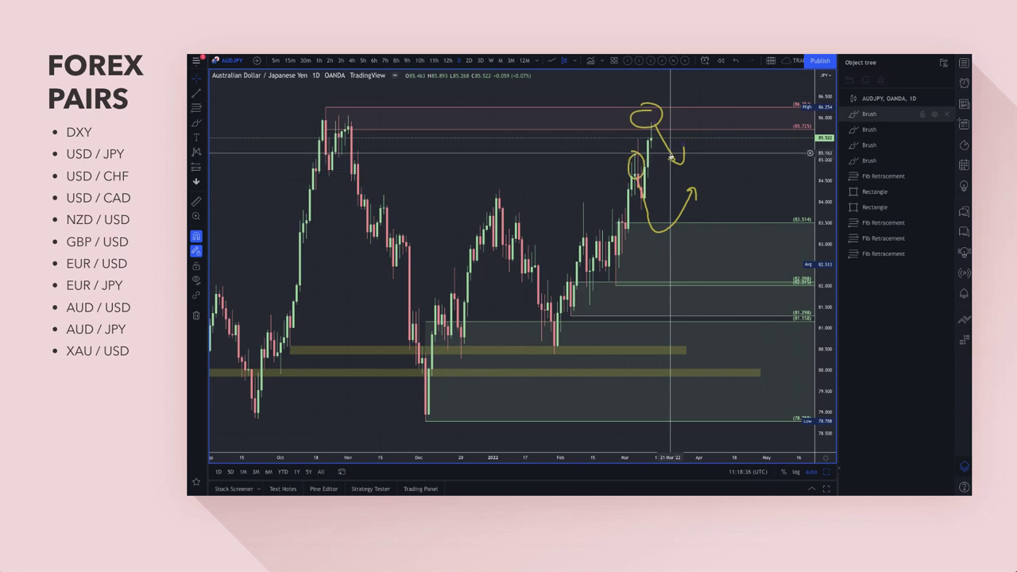
key("Delete")
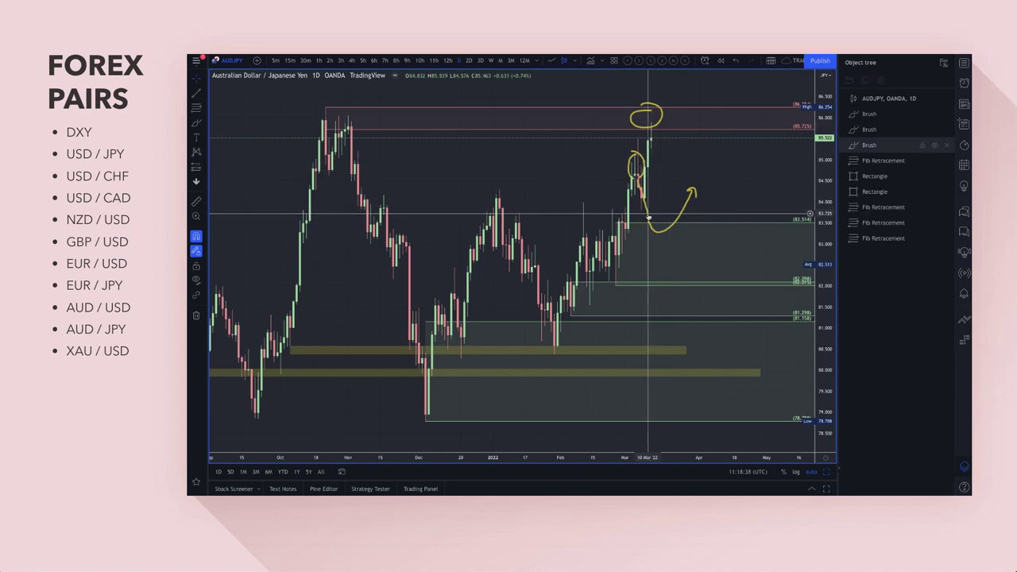
key("Delete")
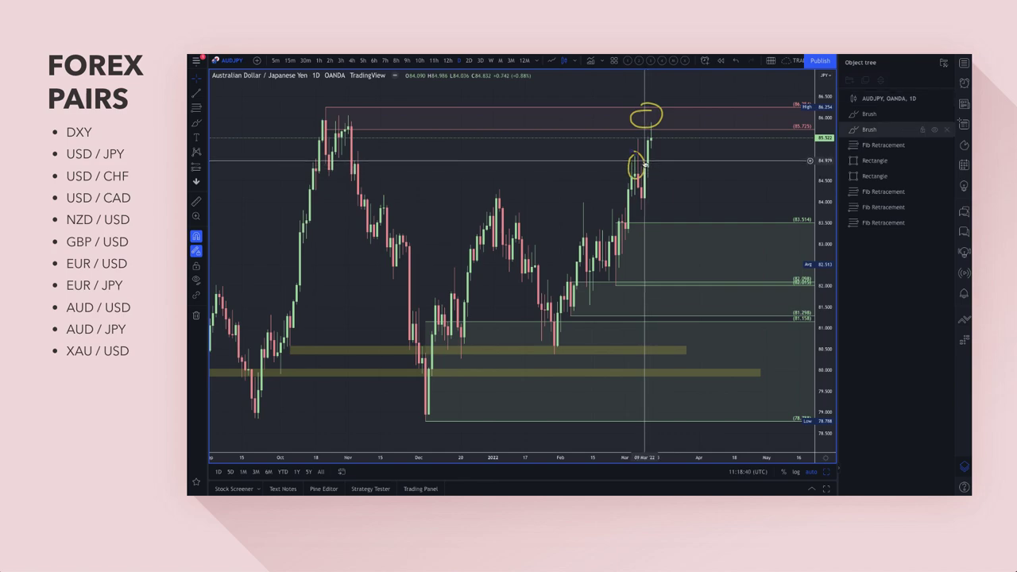
key("Delete")
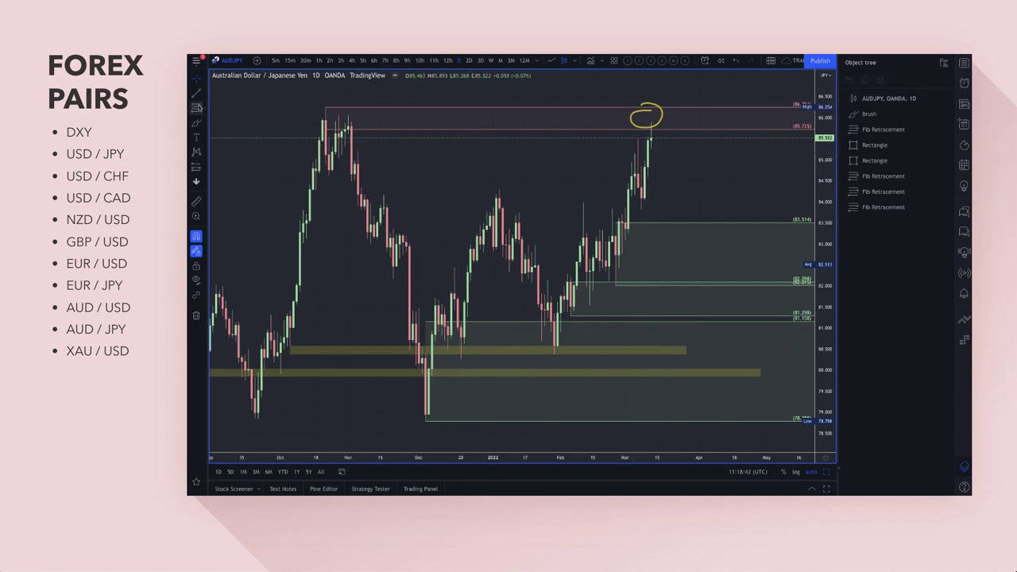
Add a Fib Retracement demand zone at 84.350–83.812 on AUDJPY and brush a path dipping into it and rebounding
left_click_drag(641, 187, 641, 209)
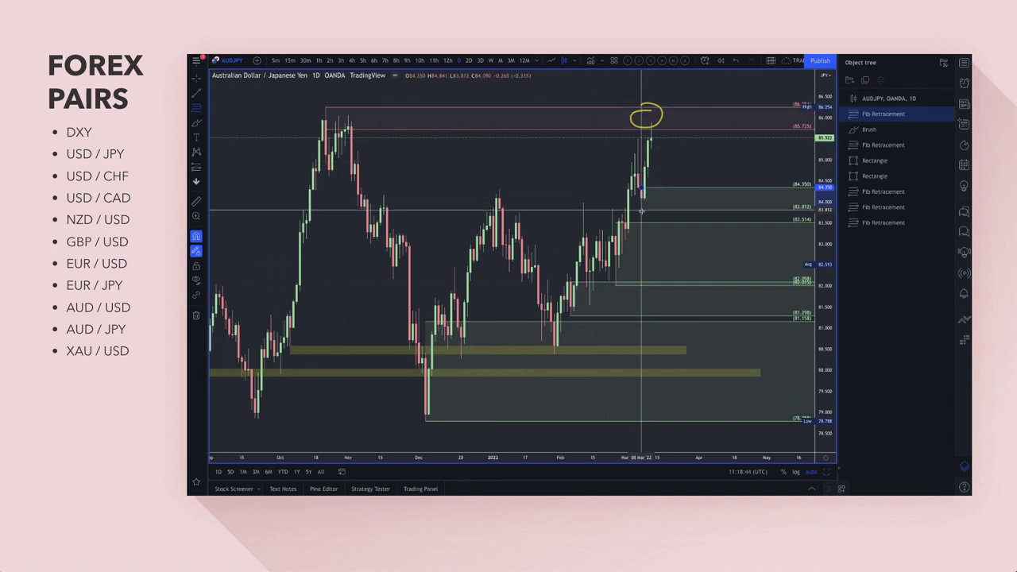
scroll(543, 187, "up", 2)
scroll(544, 187, "up", 1)
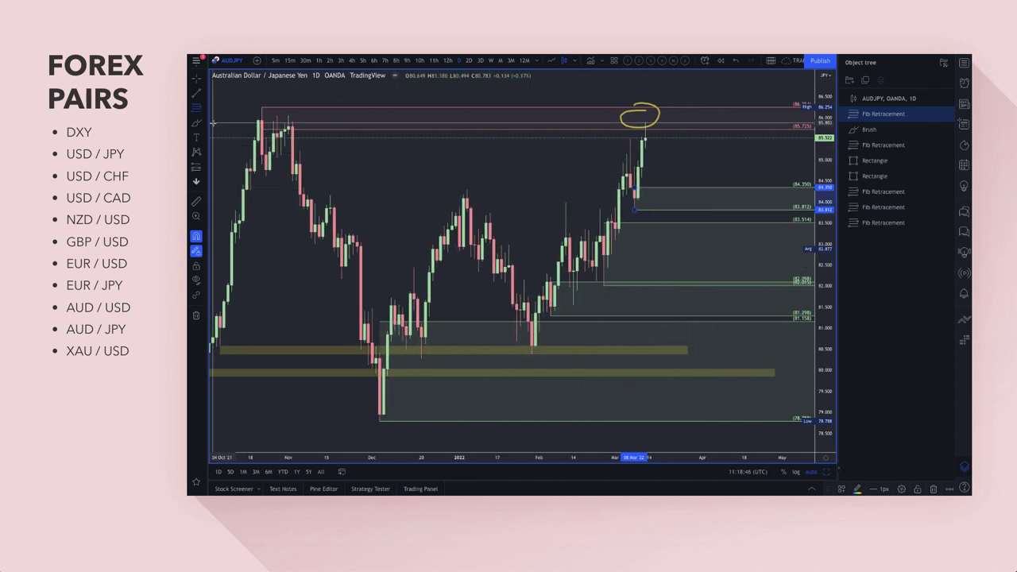
left_click(517, 148)
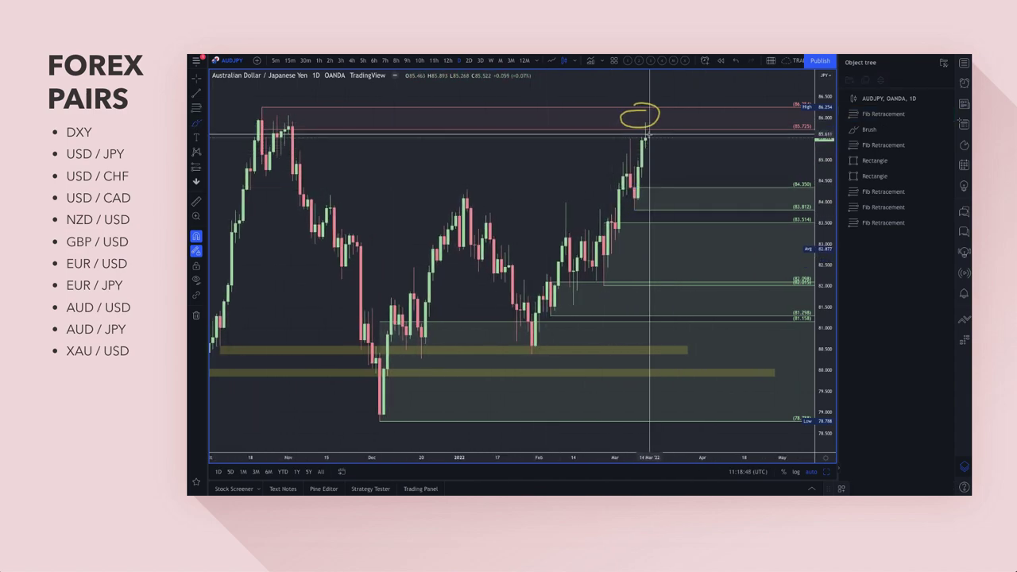
mouse_move(649, 137)
left_mouse_down()
mouse_move(677, 203)
mouse_move(728, 167)
left_mouse_up()
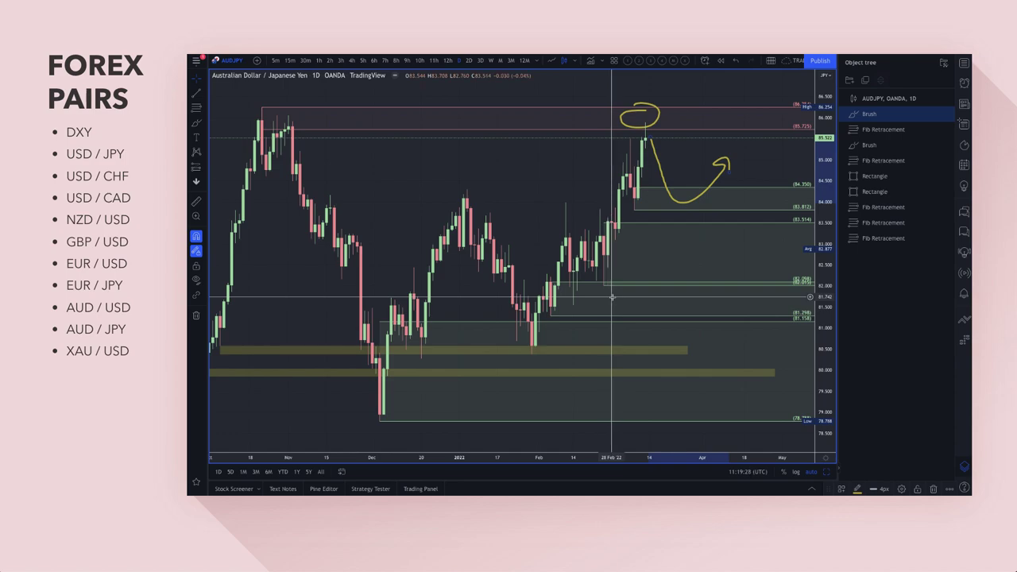
Circle the projected low in AUDJPY's 84.350–83.812 demand zone, and brush a second circle with a rising arrow near 83.514
left_click(197, 125)
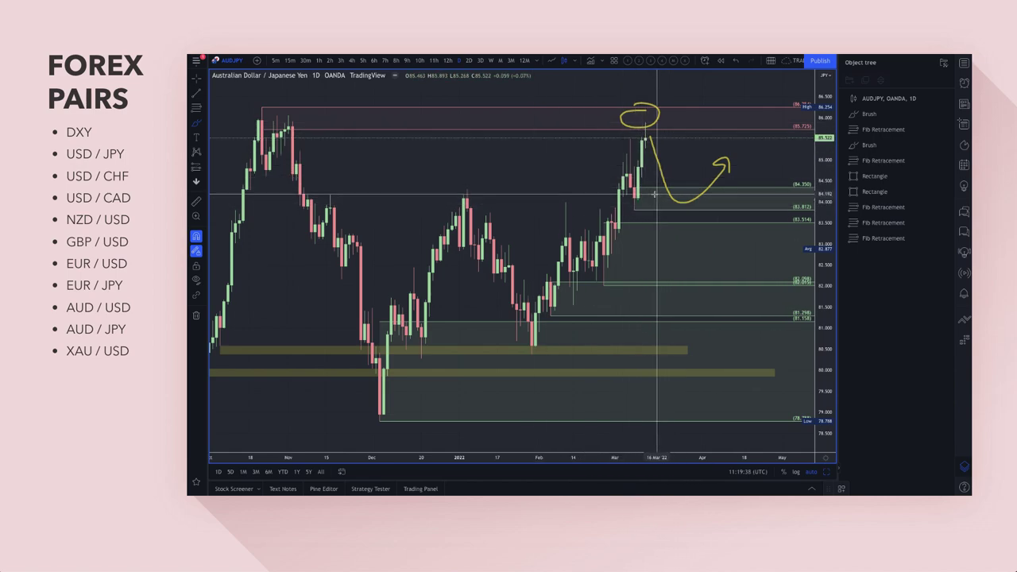
left_click_drag(679, 196, 679, 197)
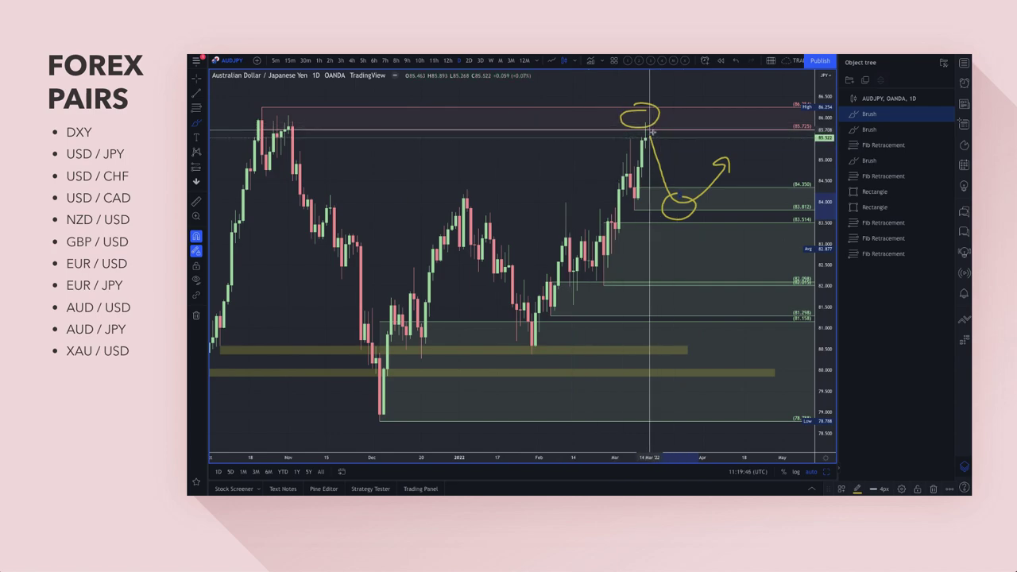
scroll(656, 119, "down", 2)
left_click_drag(656, 120, 692, 118)
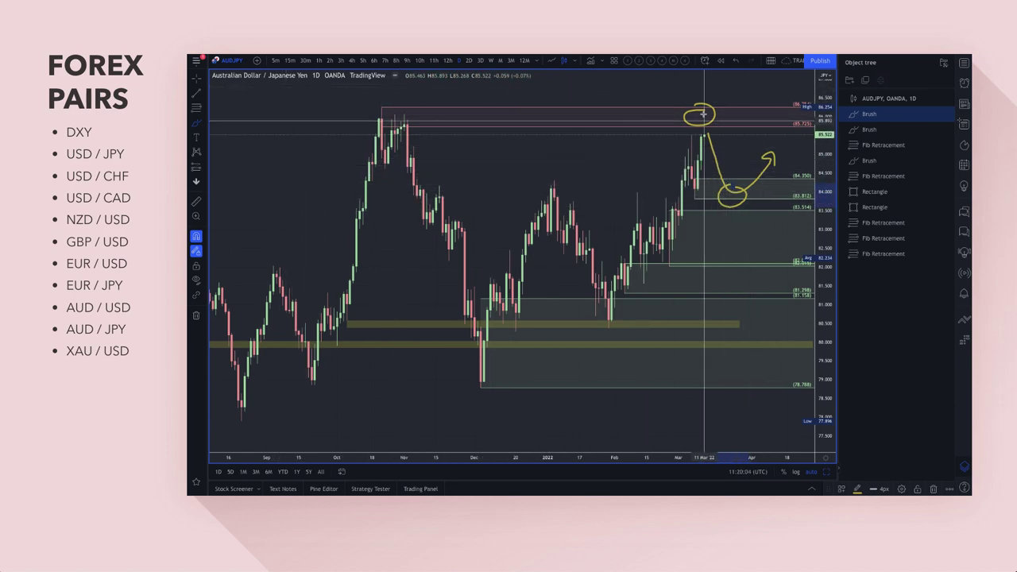
mouse_move(729, 208)
left_mouse_down()
mouse_move(719, 226)
mouse_move(781, 181)
left_mouse_up()
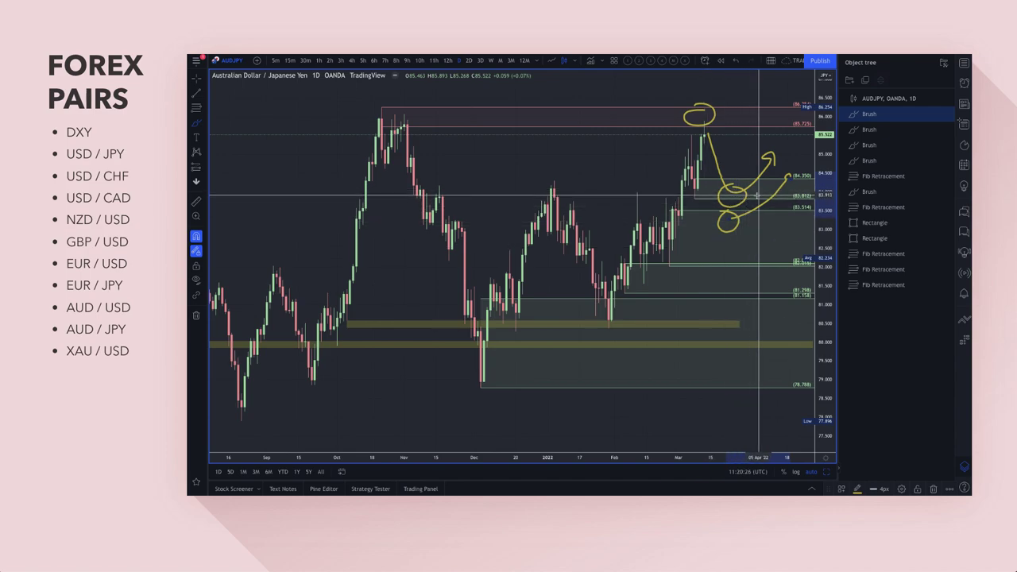
Remove the 1967.646–2015.726 supply zone from the XAUUSD daily chart
scroll(763, 164, "down", 4)
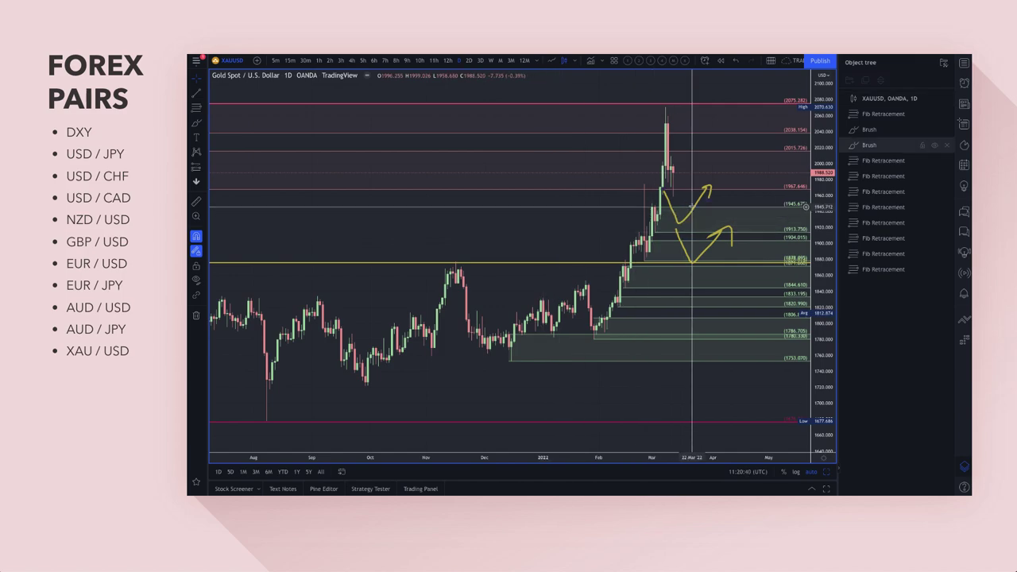
scroll(650, 168, "down", 5)
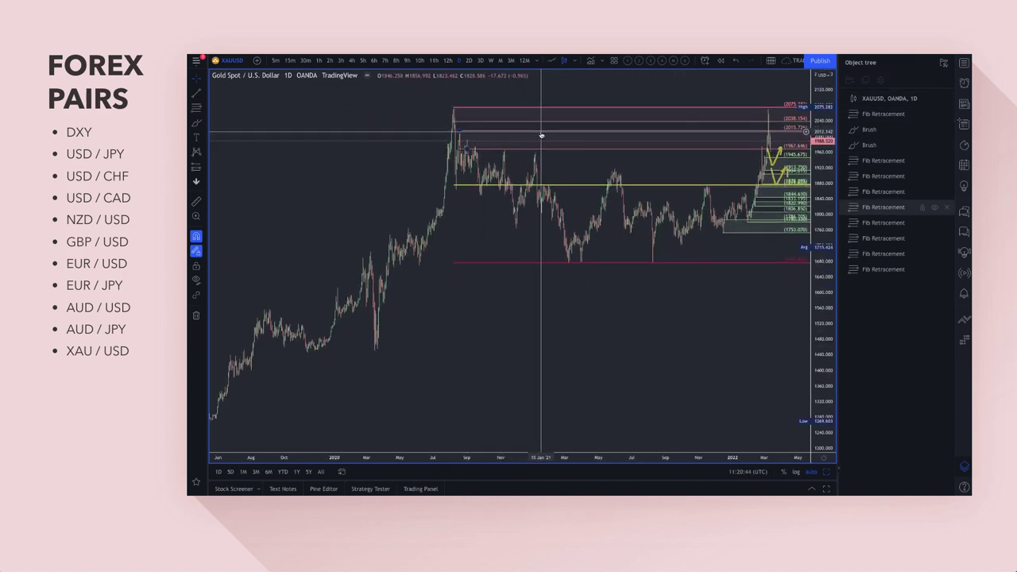
scroll(541, 134, "up", 5)
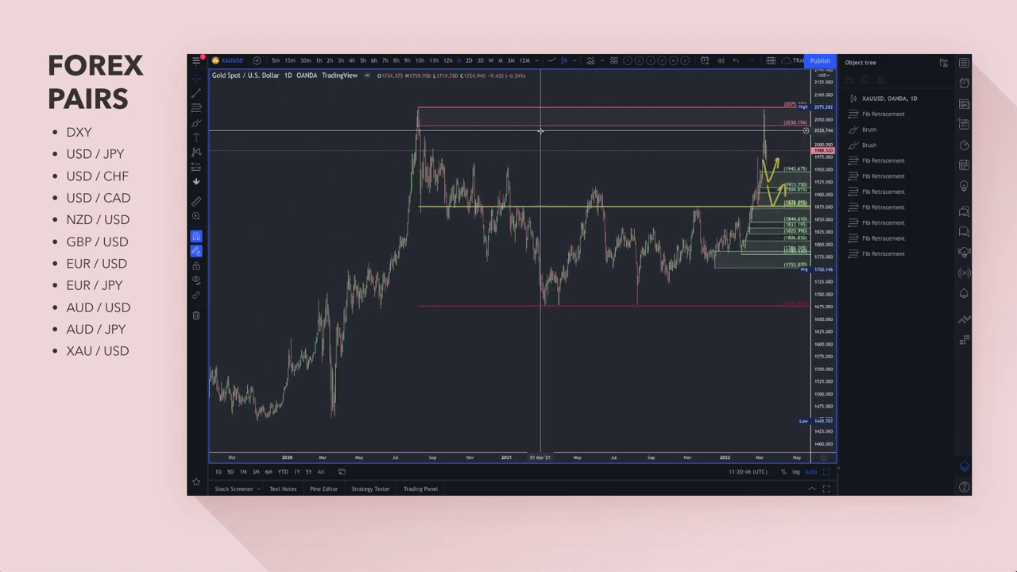
scroll(541, 131, "right", 3)
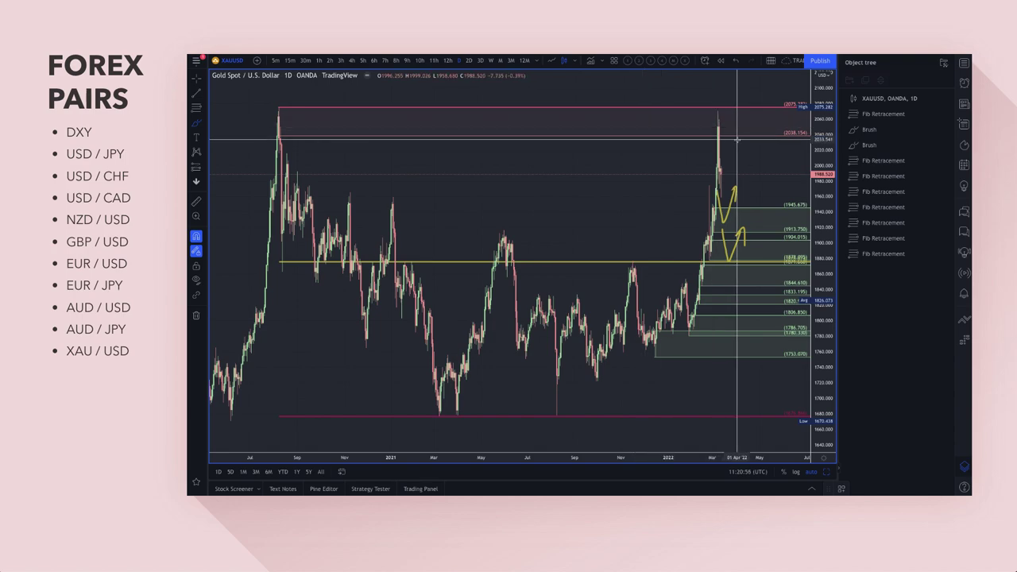
Circle XAUUSD's March peak inside the 2038.154–2075.282 supply zone and brush a rising path from the demand zone below 1945.675
scroll(737, 140, "up", 5)
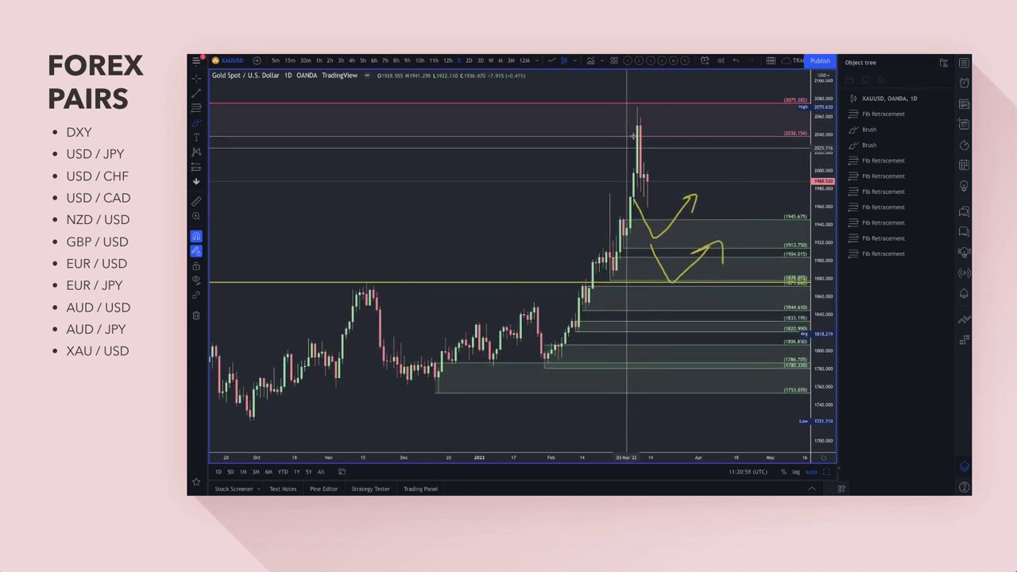
left_click_drag(633, 127, 639, 125)
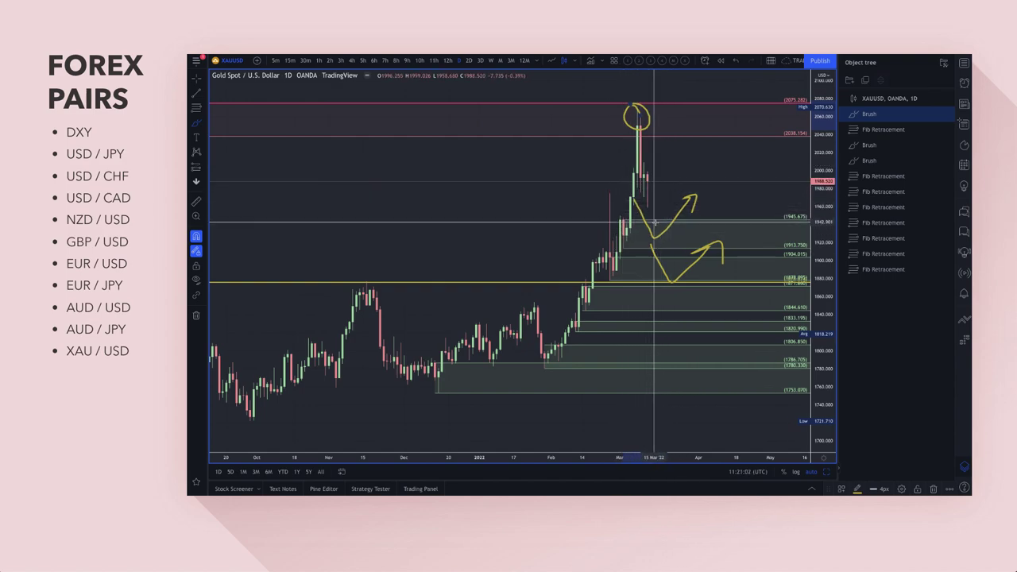
mouse_move(654, 224)
left_mouse_down()
mouse_move(647, 235)
mouse_move(712, 140)
left_mouse_up()
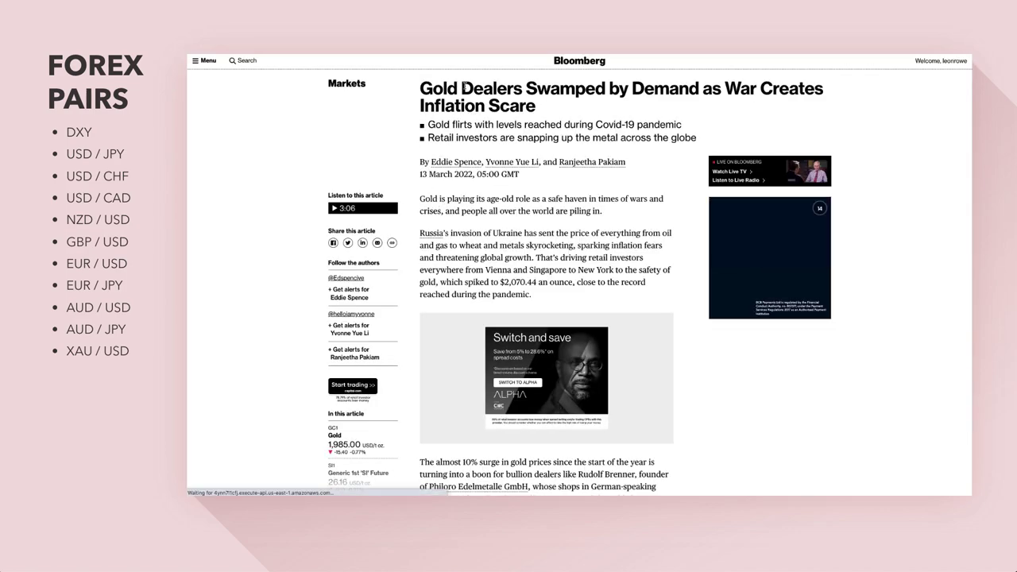
Read through the headline and both key points of Bloomberg's article on gold dealers and the war-driven inflation scare, highlighting the text
left_click_drag(462, 88, 590, 112)
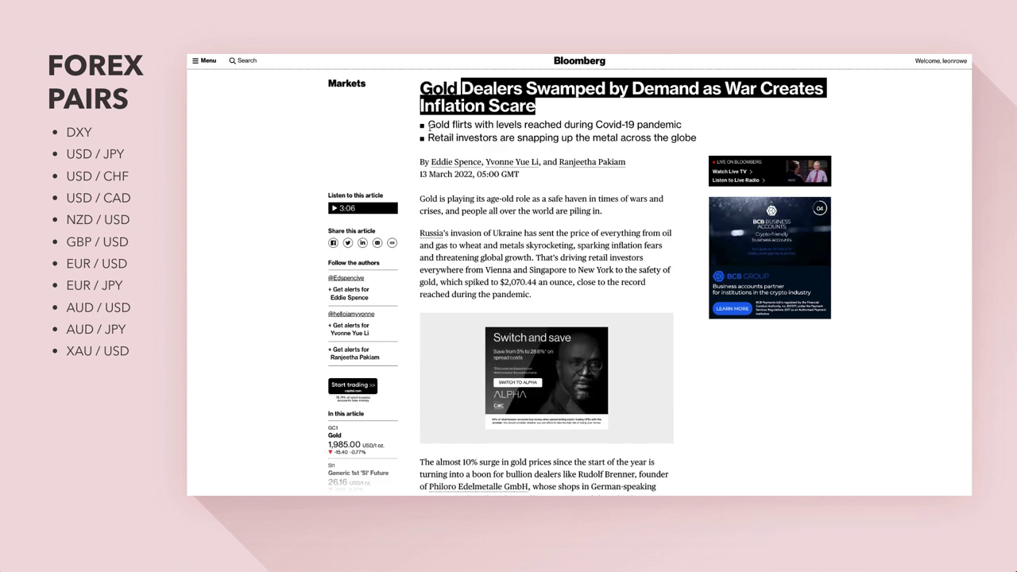
left_click_drag(429, 125, 498, 126)
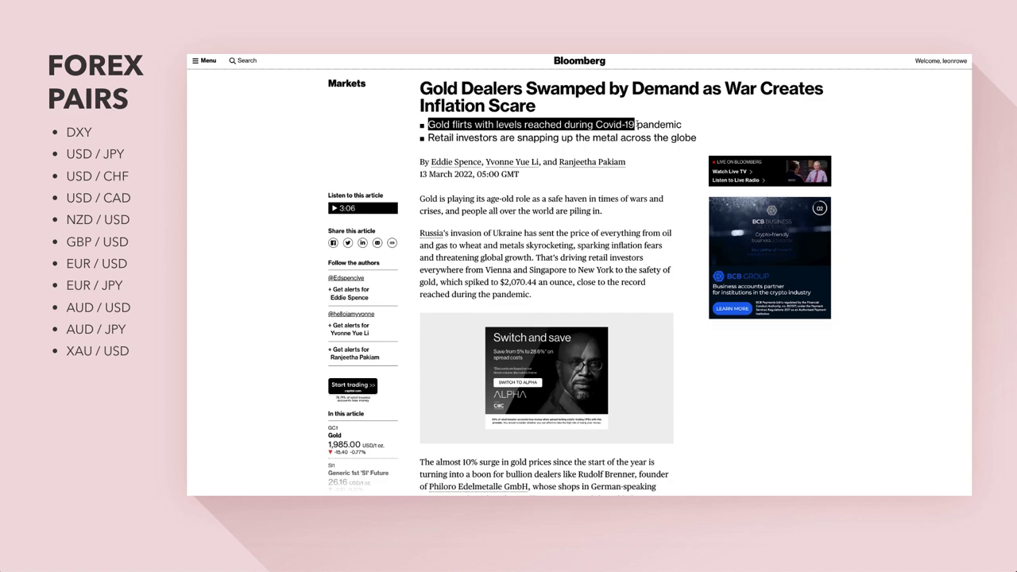
left_click_drag(681, 126, 560, 138)
left_click(457, 141)
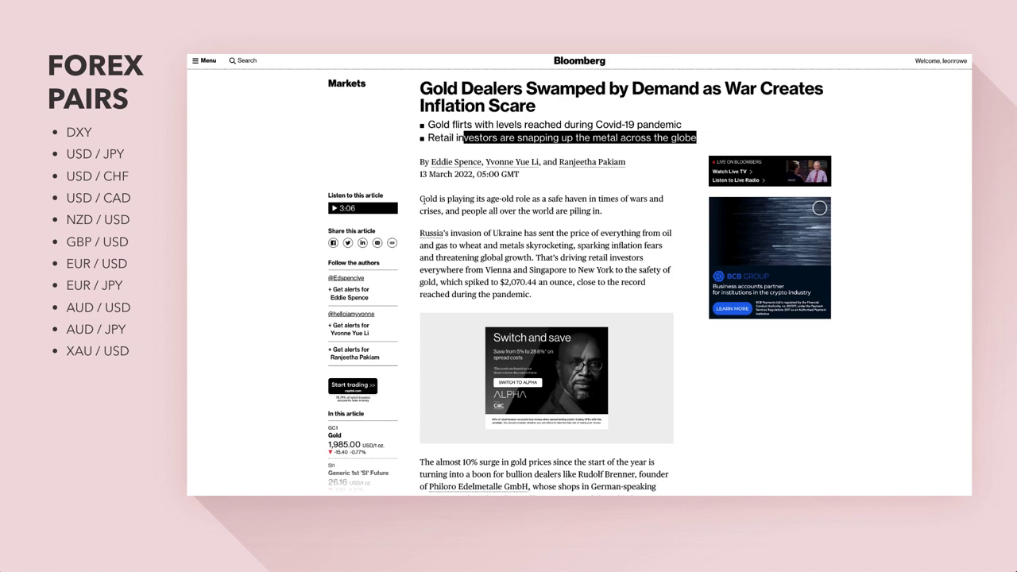
Read through the article's two opening paragraphs on gold's safe-haven role and Russia's invasion of Ukraine, highlighting the text
left_click_drag(423, 200, 447, 199)
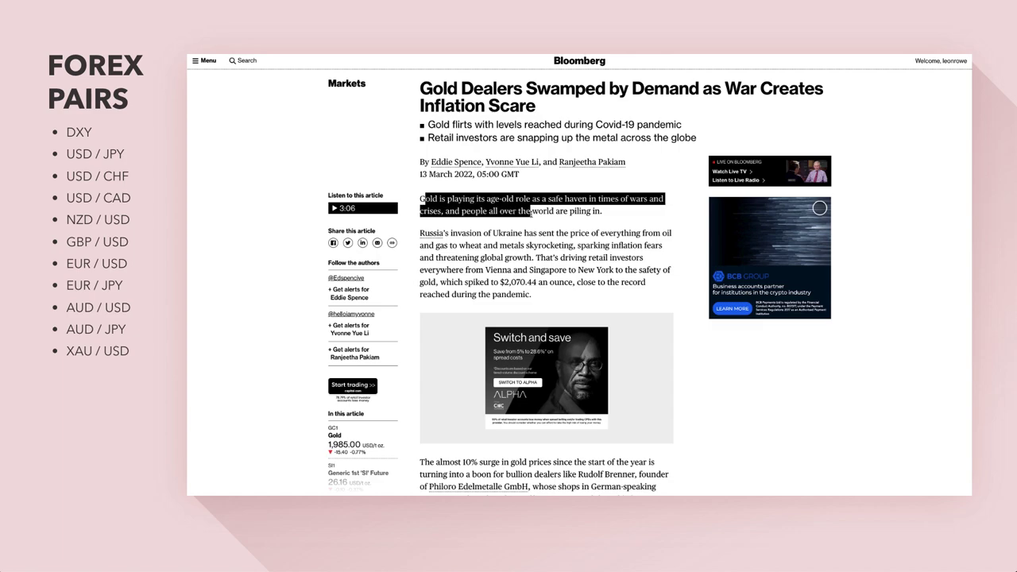
left_click(505, 239)
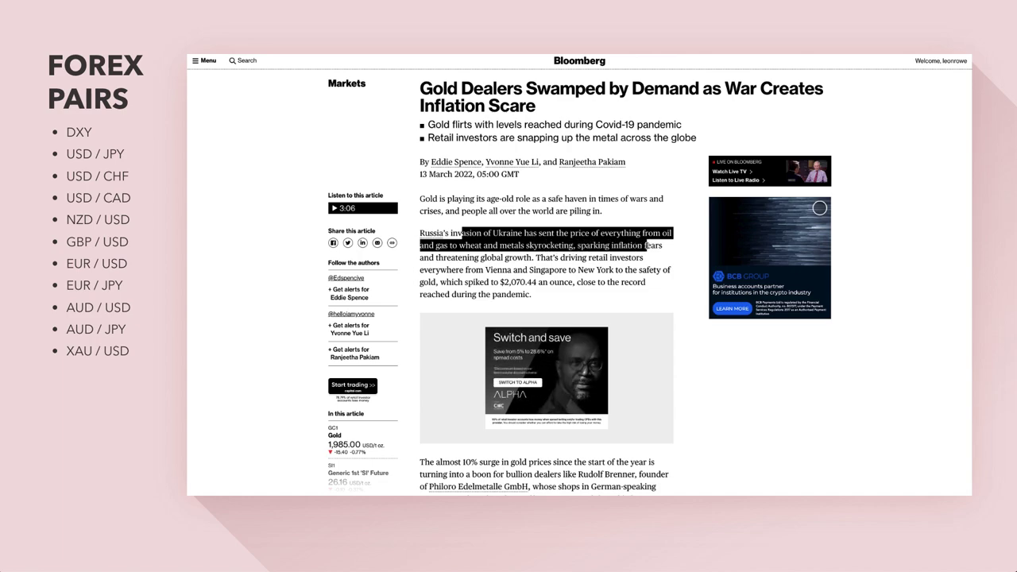
left_click_drag(520, 266, 458, 266)
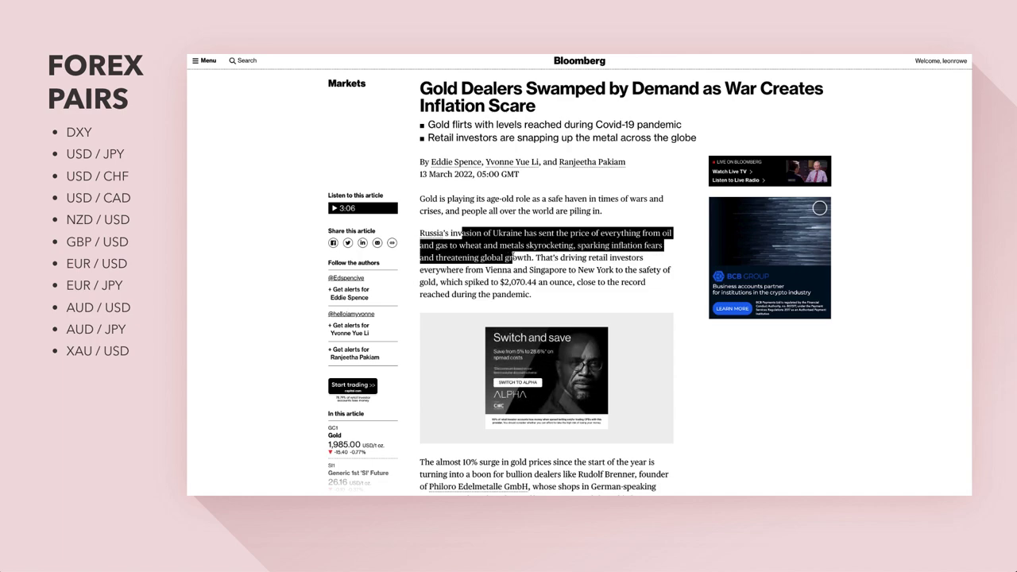
left_click_drag(609, 258, 507, 270)
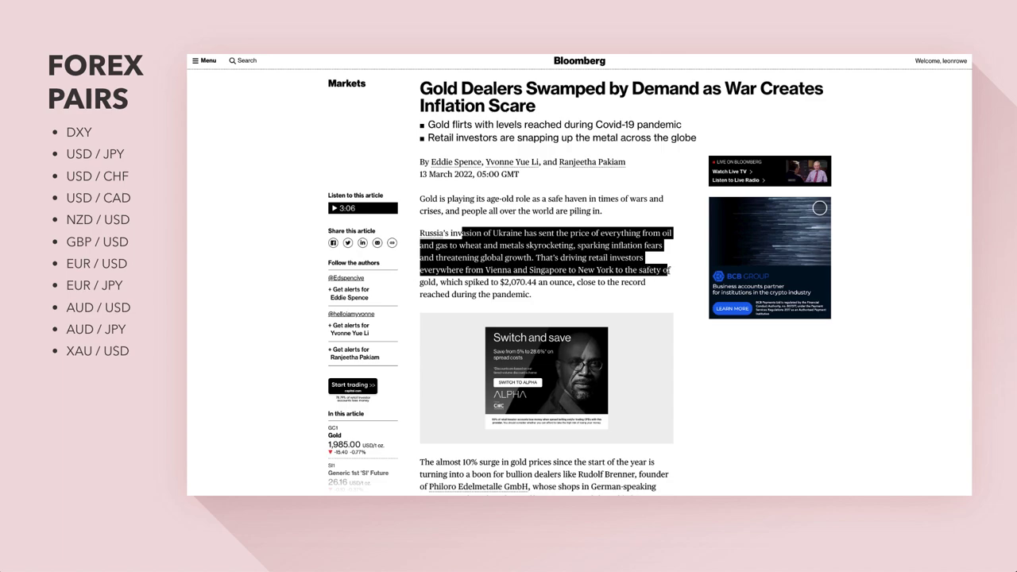
left_click_drag(488, 282, 506, 282)
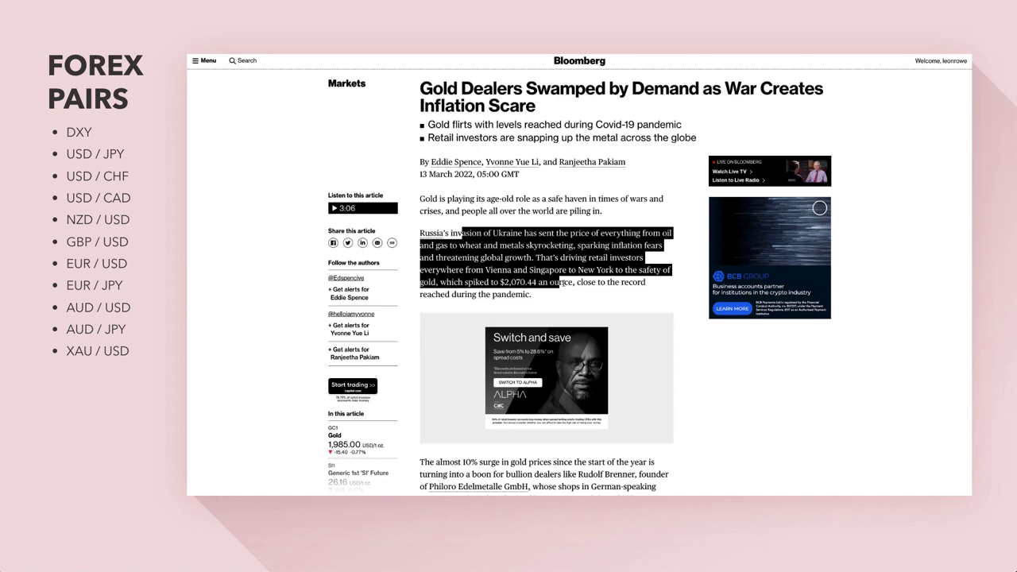
left_click_drag(642, 282, 485, 295)
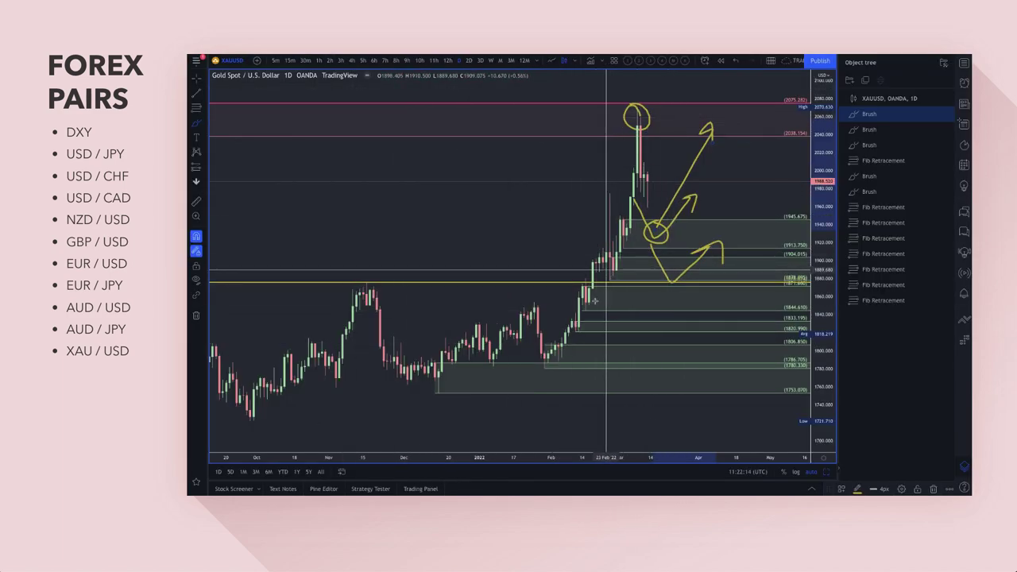
Brush another circle around XAUUSD's March peak in the 2038.154–2075.282 supply zone, and circle the early-February low near 1780.330
left_click(197, 124)
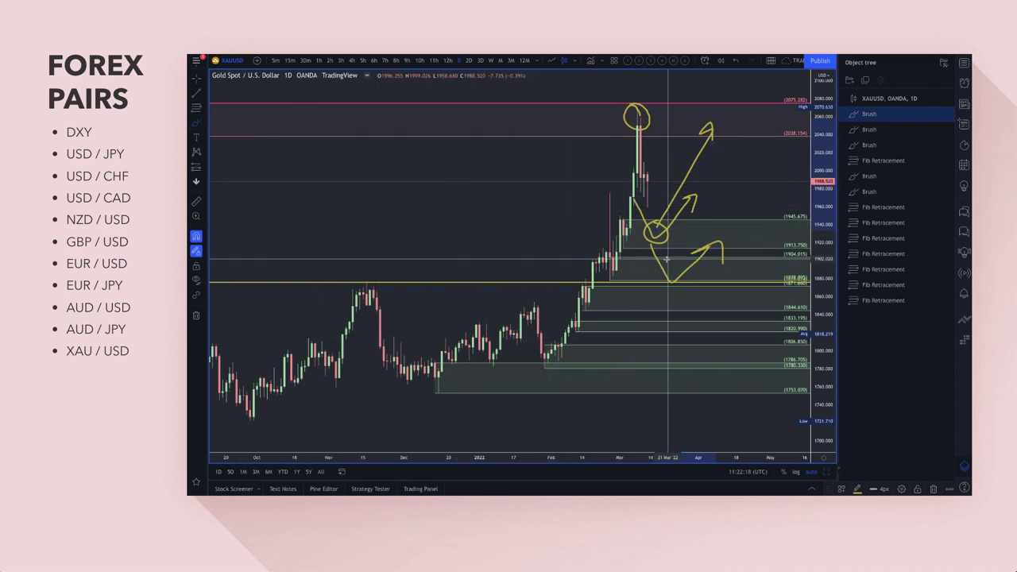
scroll(683, 239, "up", 5)
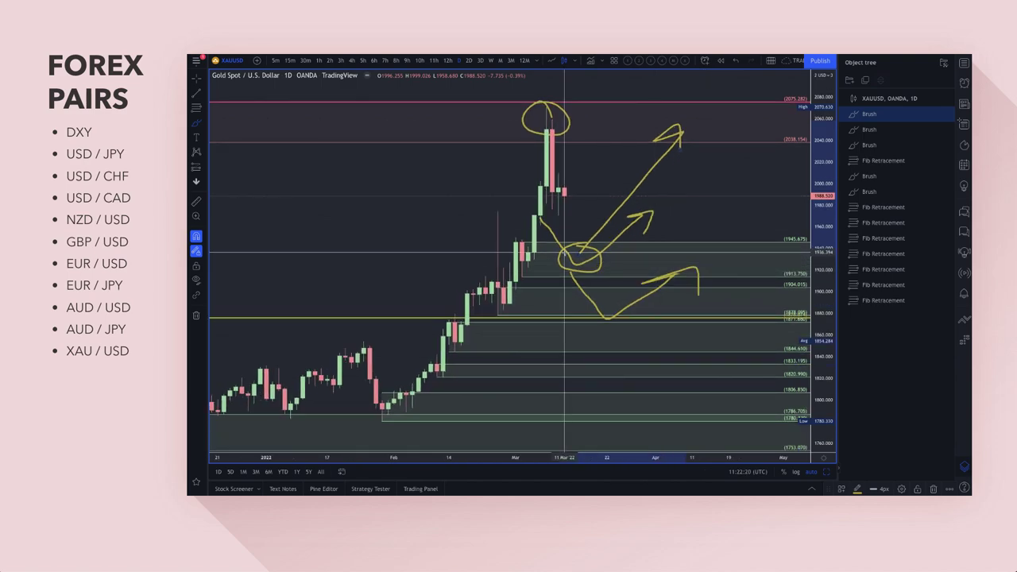
left_click(195, 126)
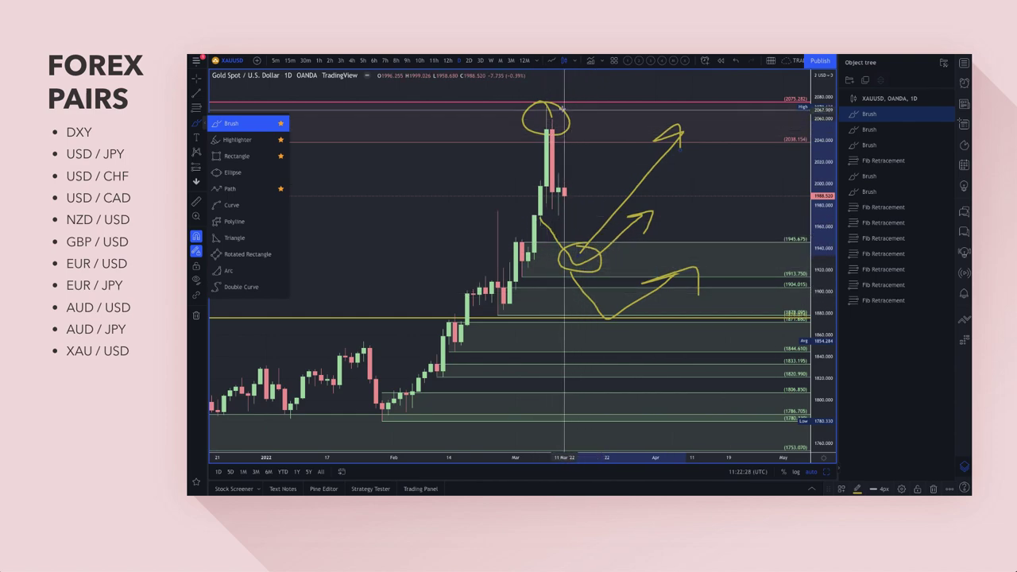
left_click_drag(557, 104, 557, 104)
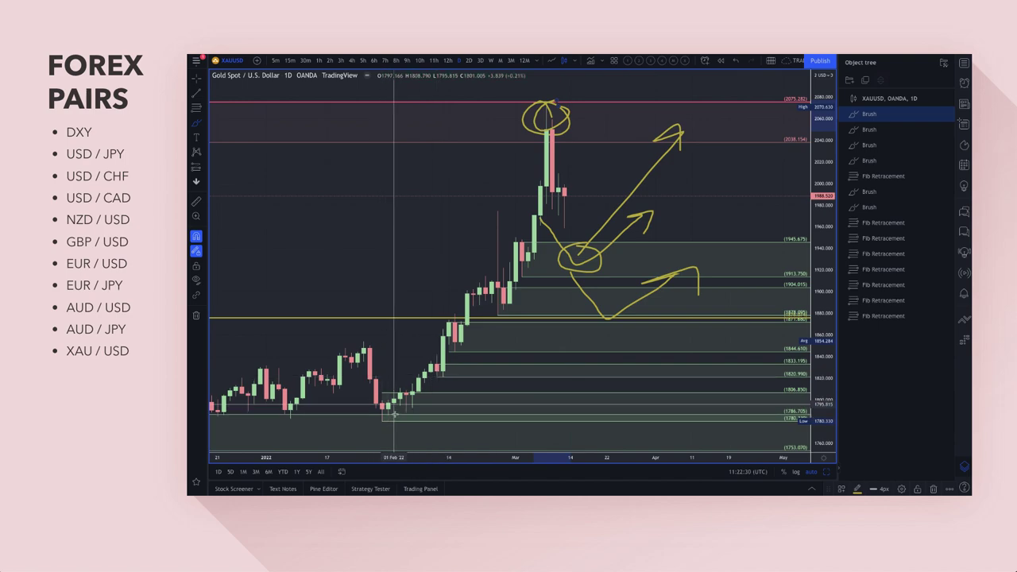
mouse_move(387, 403)
left_mouse_down()
mouse_move(407, 426)
mouse_move(398, 397)
left_mouse_up()
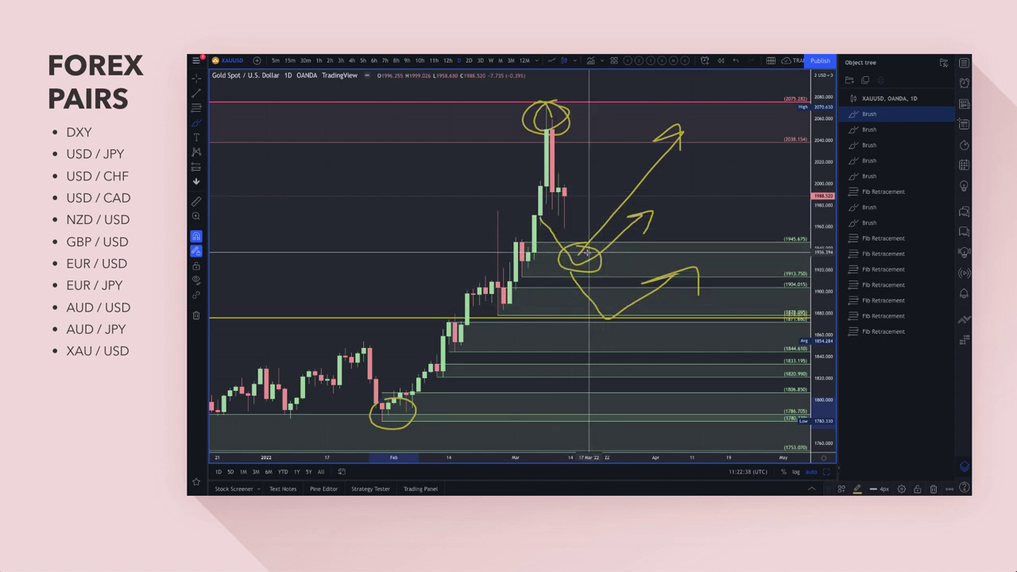
Brush a path from XAUUSD's latest candle up into the 2038.154–2075.282 supply zone and back down, and circle its projected high
scroll(612, 238, "down", 3)
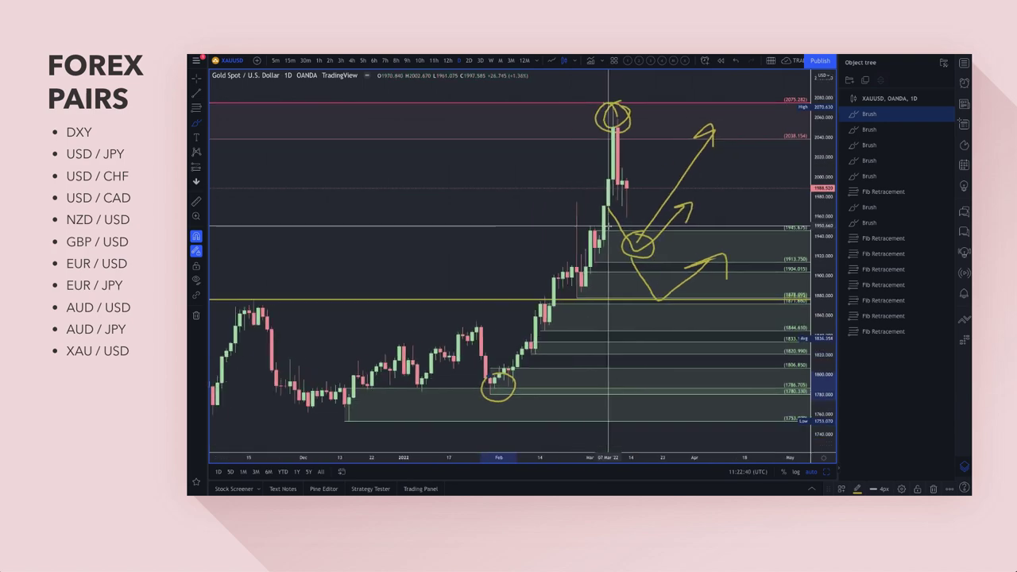
mouse_move(630, 187)
left_mouse_down()
mouse_move(668, 113)
mouse_move(689, 151)
left_mouse_up()
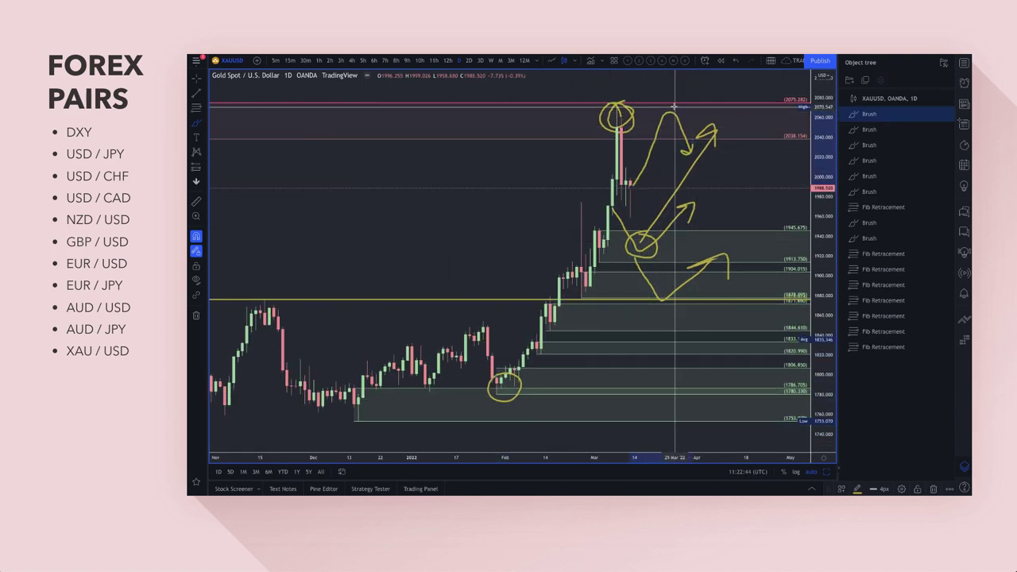
mouse_move(668, 106)
left_mouse_down()
mouse_move(656, 118)
mouse_move(666, 106)
left_mouse_up()
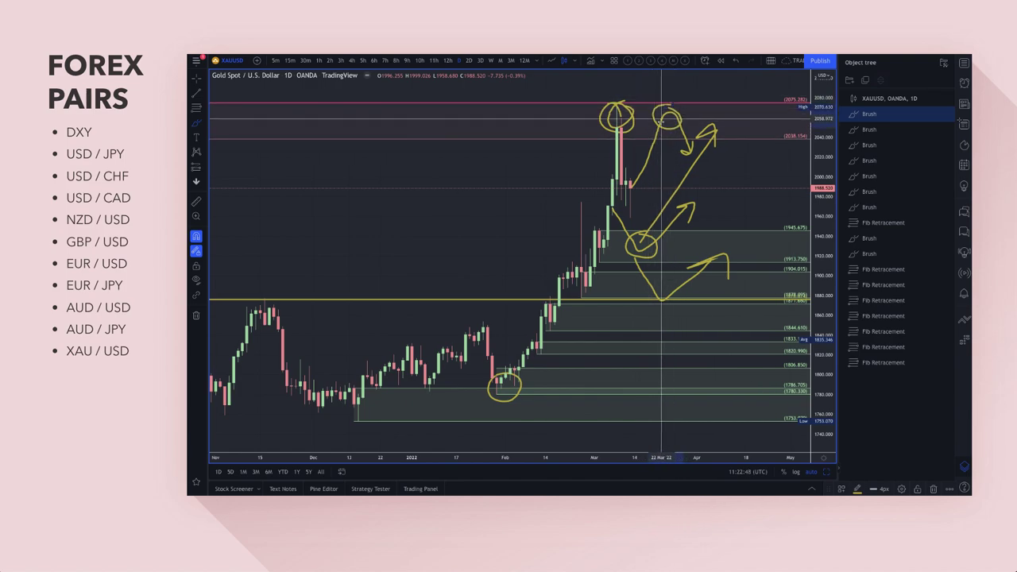
Delete the 1806.850–1780.330 and 1786.705–1753.070 demand zones from the XAUUSD daily chart
scroll(672, 119, "down", 6)
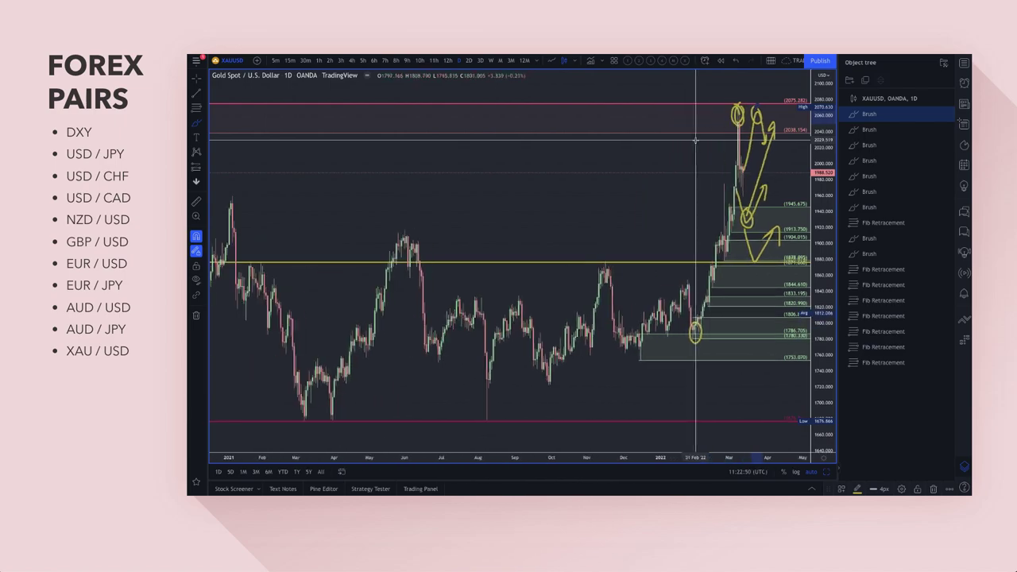
scroll(695, 141, "up", 4)
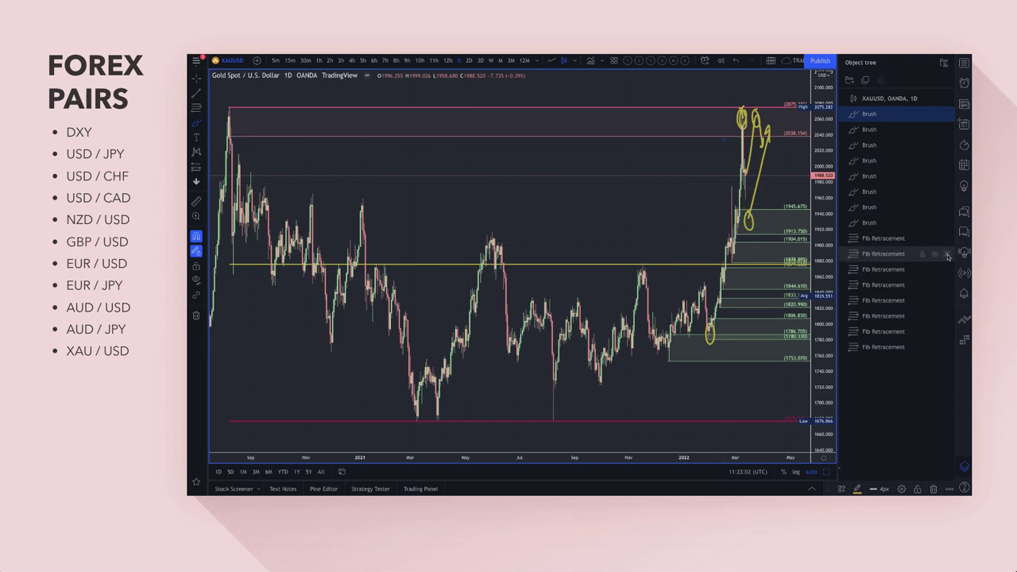
scroll(692, 238, "up", 10)
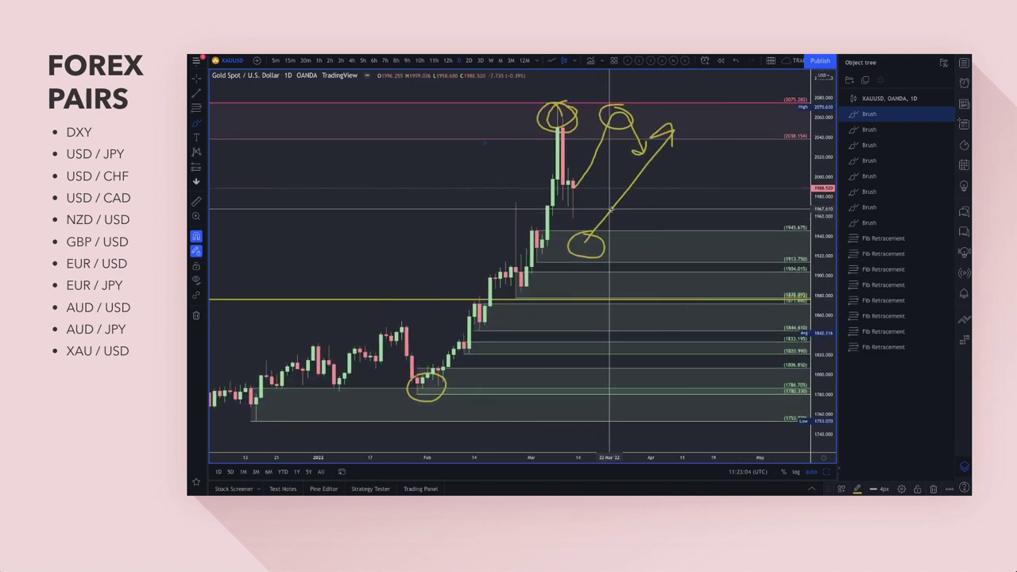
scroll(609, 208, "up", 5)
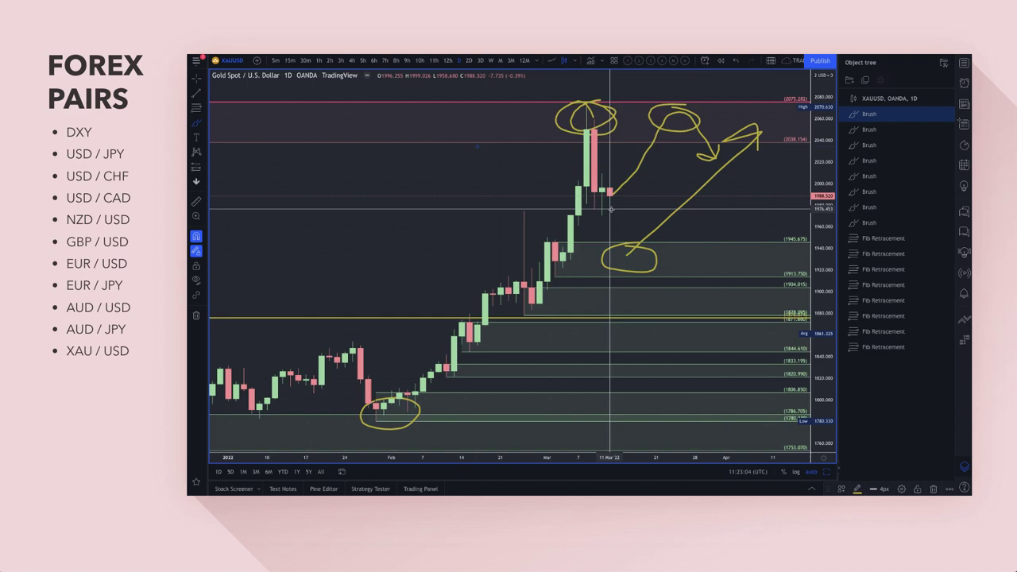
left_click(488, 397)
key("Delete")
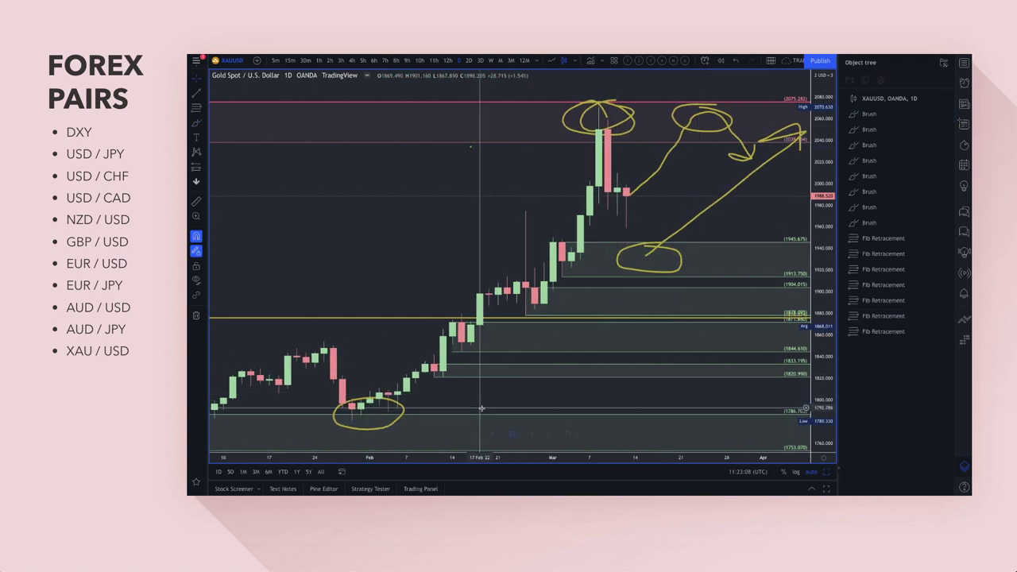
left_click(480, 413)
key("Delete")
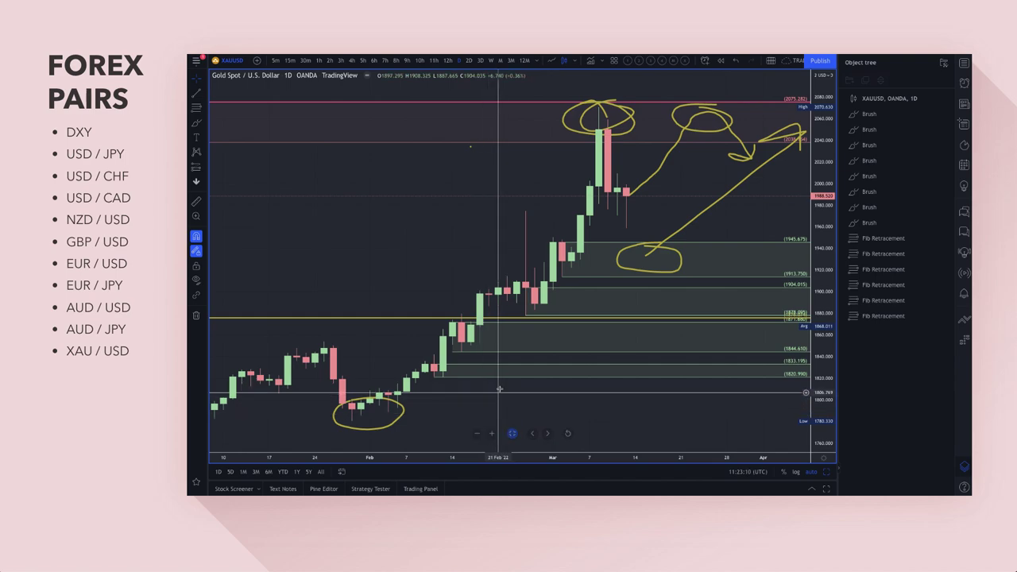